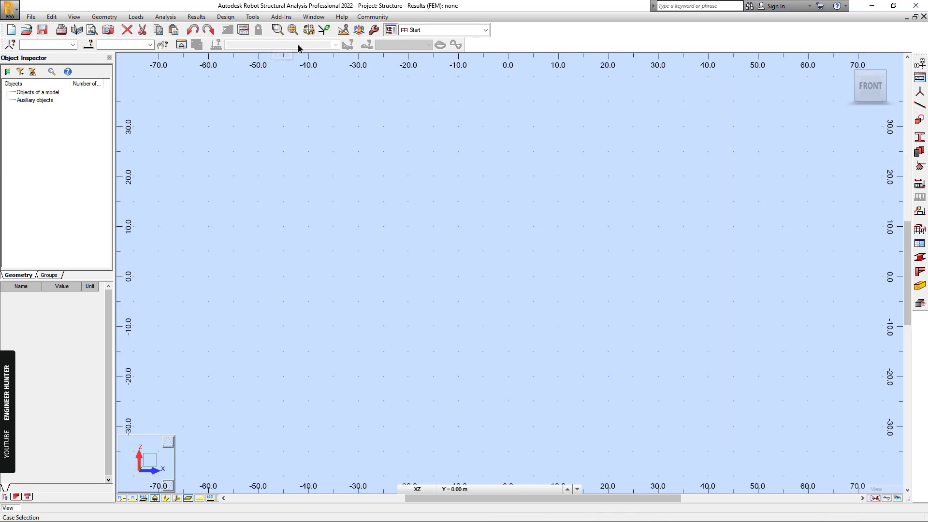
- Dock the floating Edit toolbar into the top toolbar row beside the standard tools
left_click(344, 29)
left_click_drag(338, 54, 520, 26)
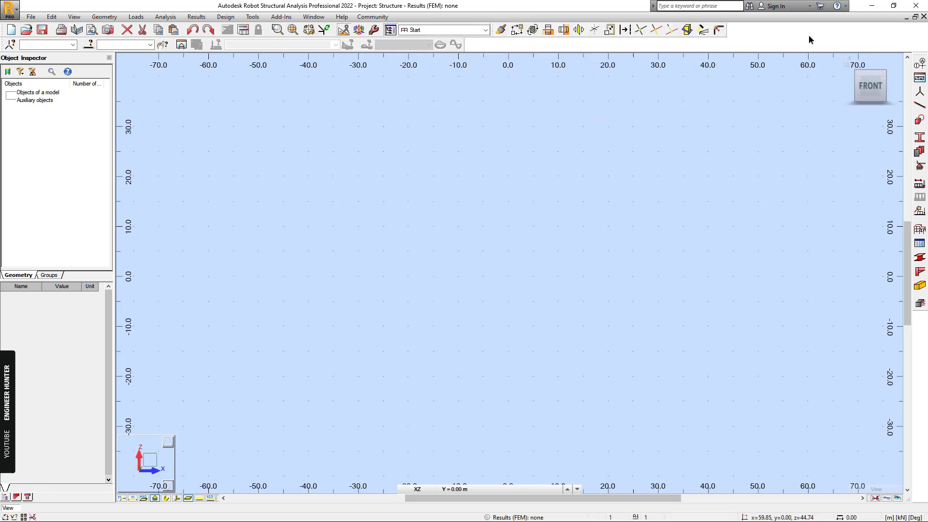
- Define X grid axes at 0, 2 and 3.20 m in Structural Axis
left_click(915, 65)
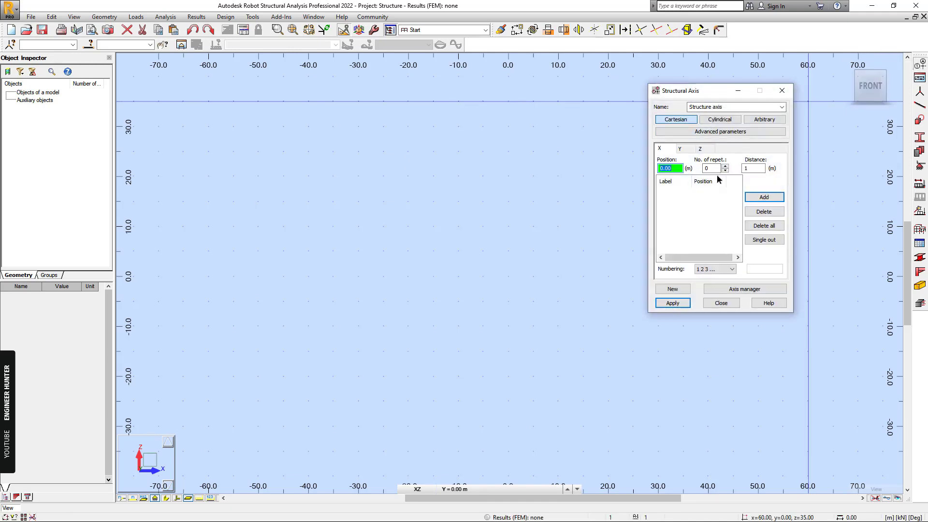
left_click(711, 168)
type("1")
left_click(744, 169)
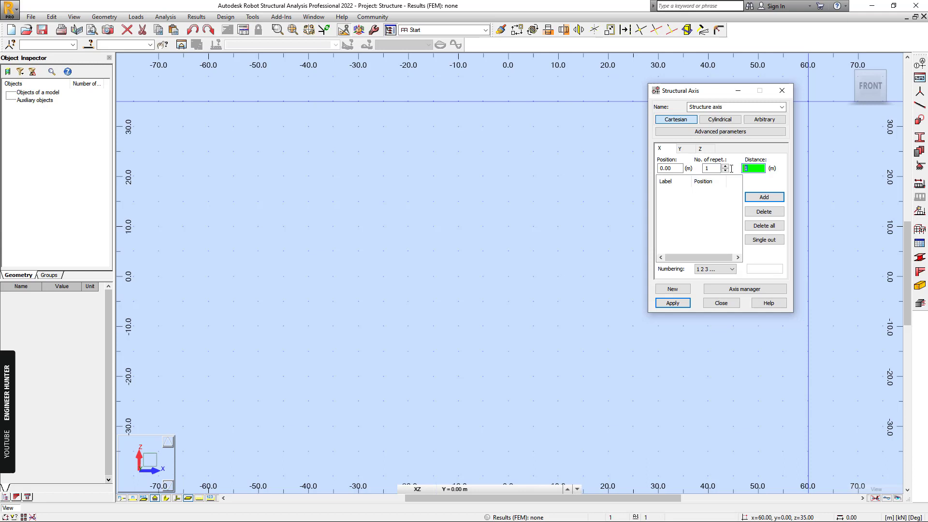
type("2")
left_click(764, 197)
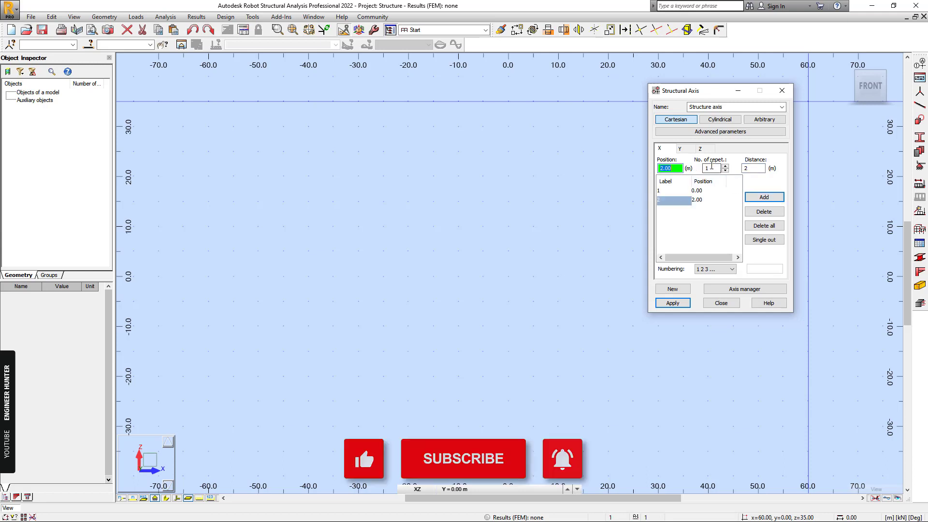
left_click(757, 167)
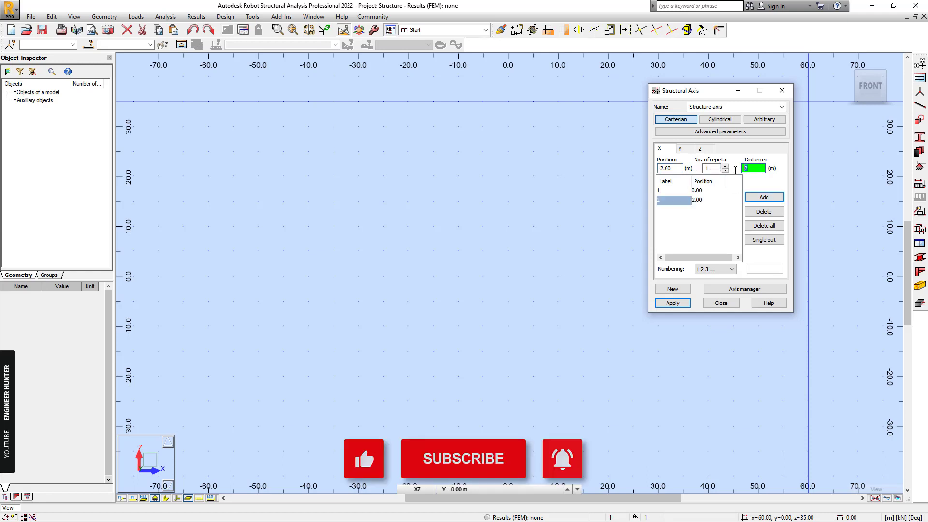
type("1.2")
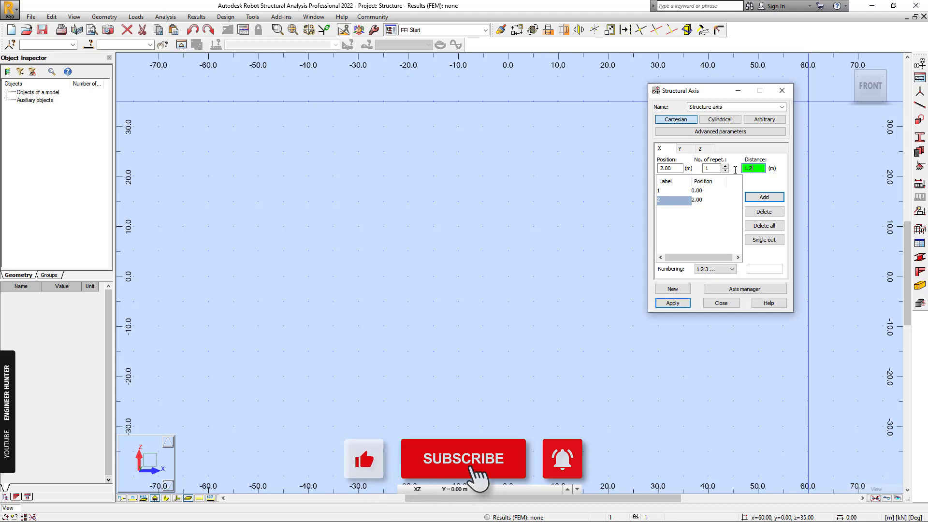
key("Return")
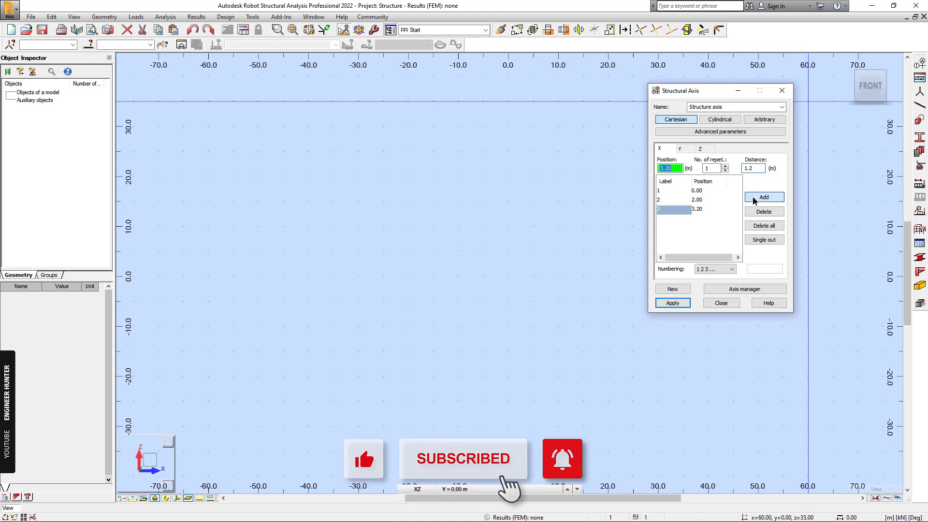
- Add Y axes at 0 and 2.20 m, labelled with letters A, B
left_click(691, 152)
left_click(704, 168)
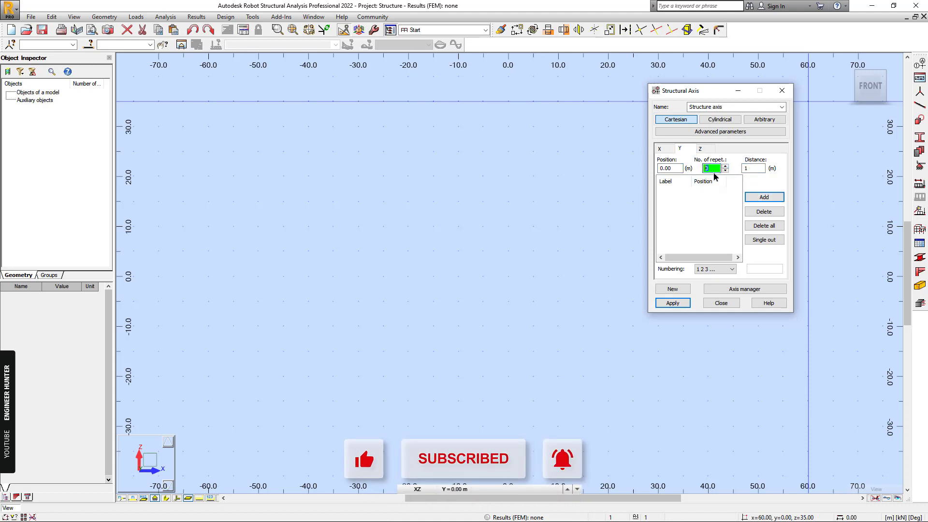
left_click(760, 168)
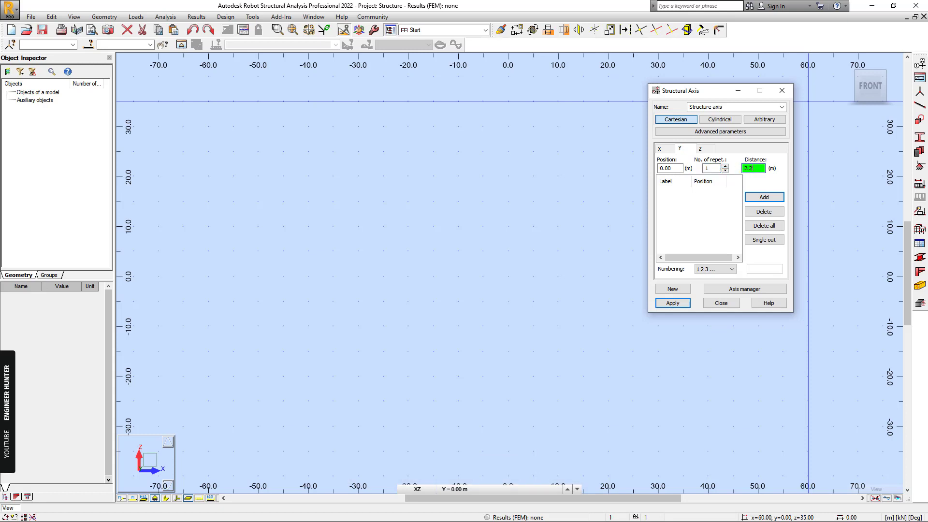
left_click(764, 197)
left_click(715, 269)
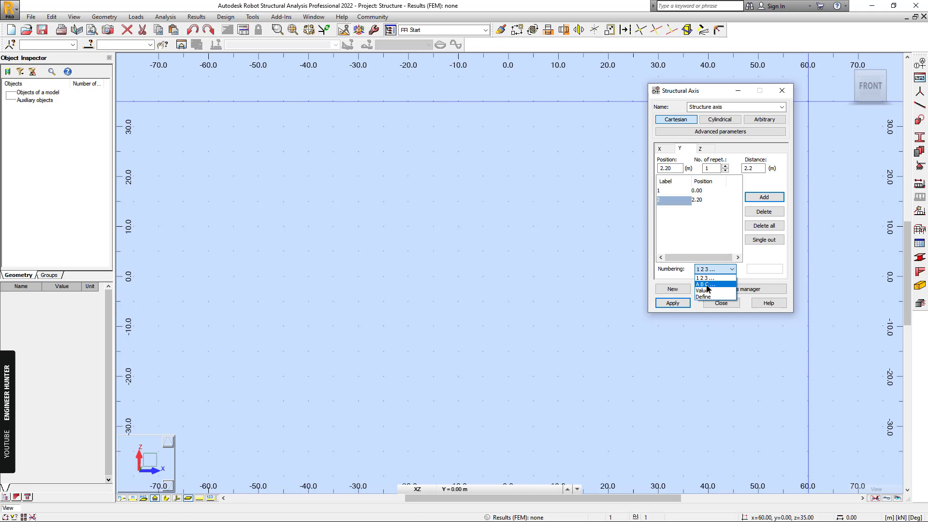
left_click(708, 286)
- Add Z levels at 0, 1.50 and 3.00 m labelled by value, apply, and view in 3D
left_click(701, 149)
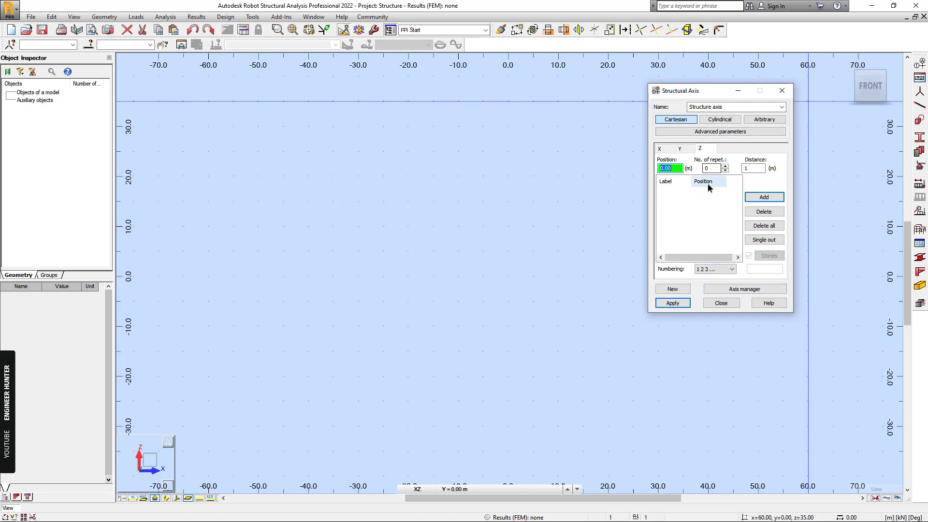
left_click(704, 168)
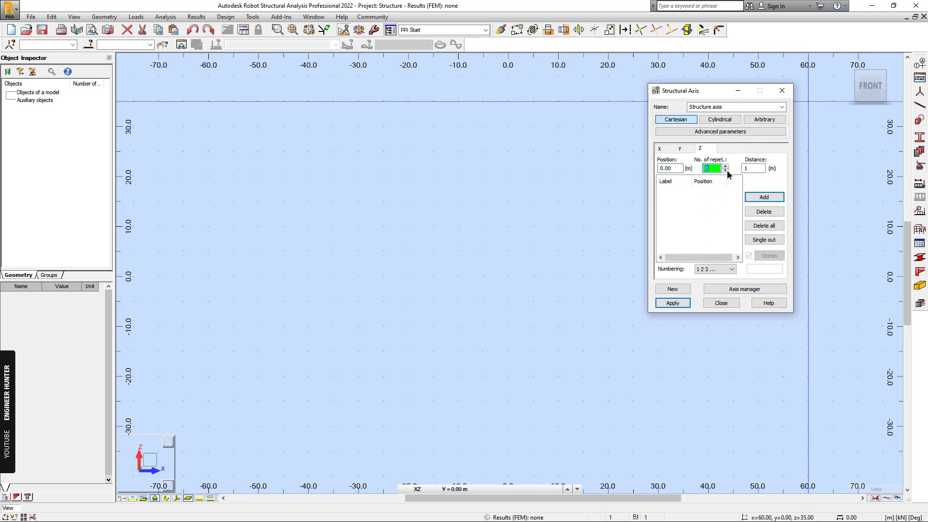
left_click(760, 169)
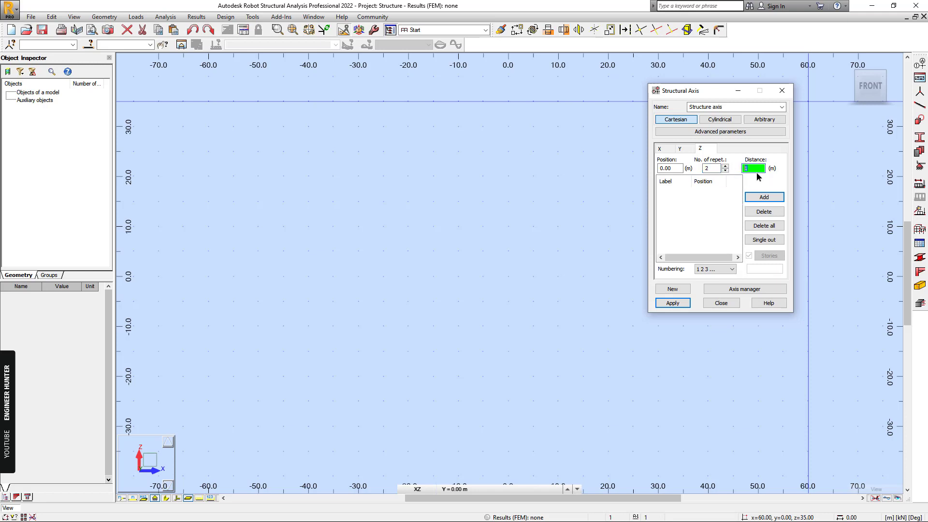
type("1.5")
left_click(764, 197)
left_click(716, 269)
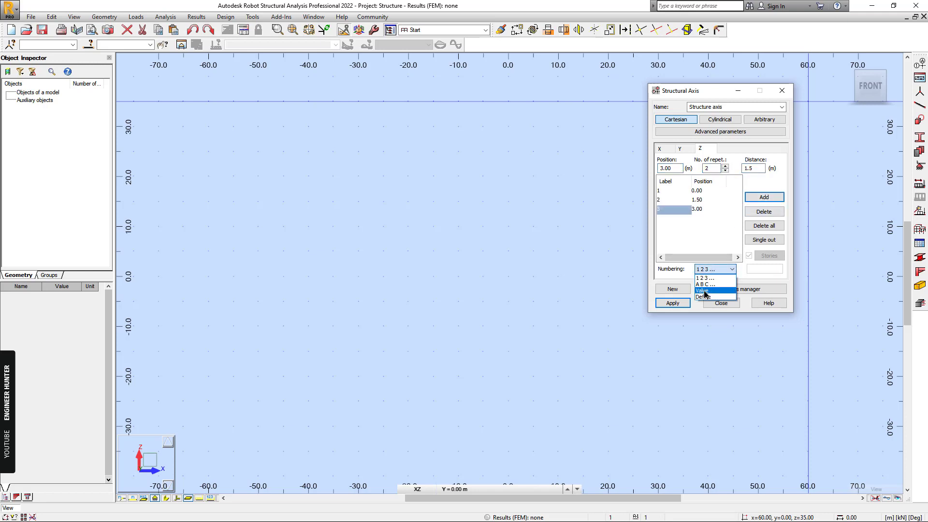
left_click(704, 290)
left_click(707, 304)
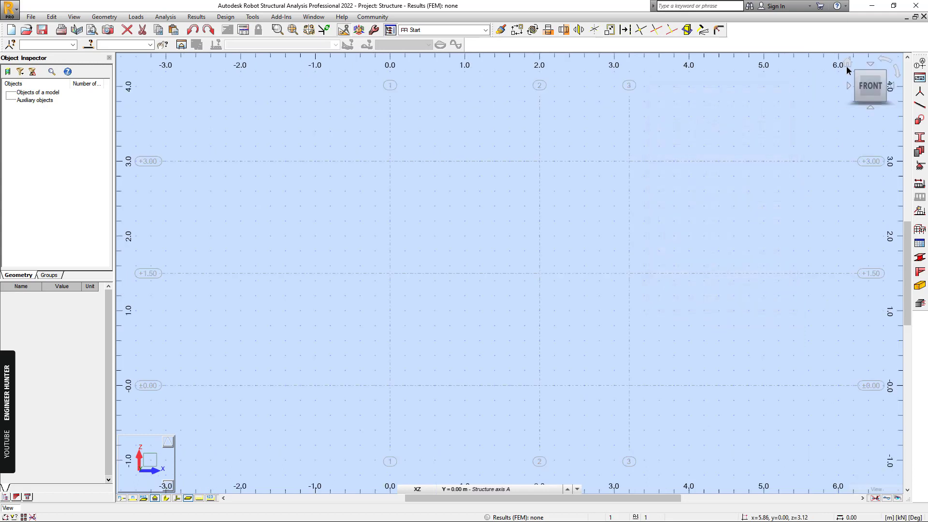
left_click(848, 67)
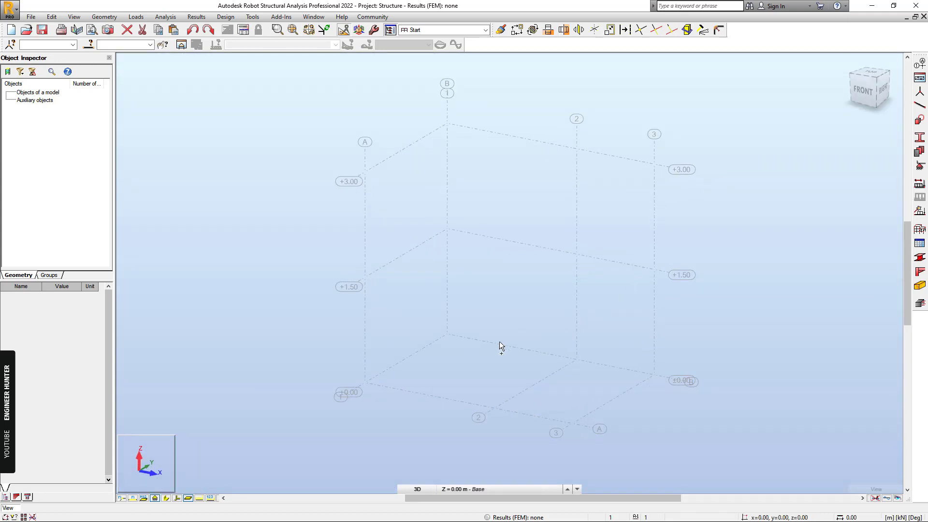
middle_click_drag(500, 341, 581, 358, "shift")
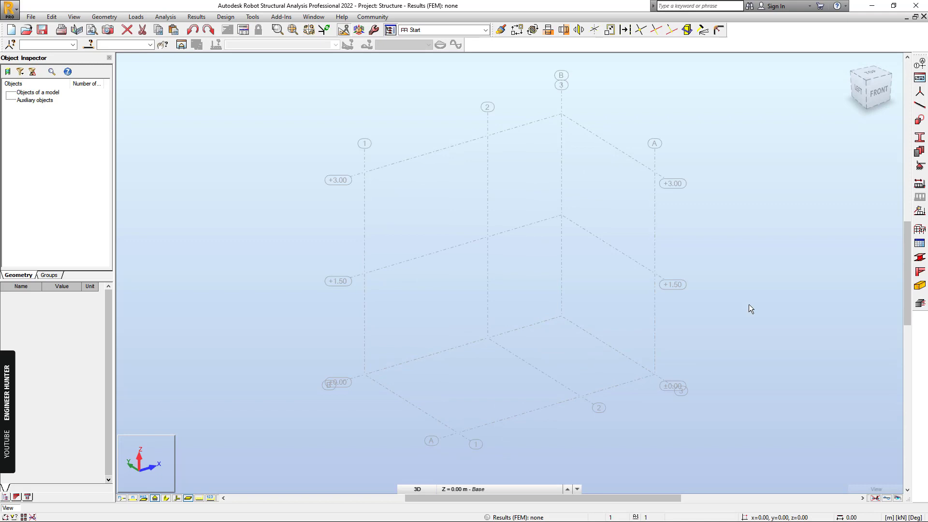
- Delete all unused sections from the Sections list
left_click(919, 139)
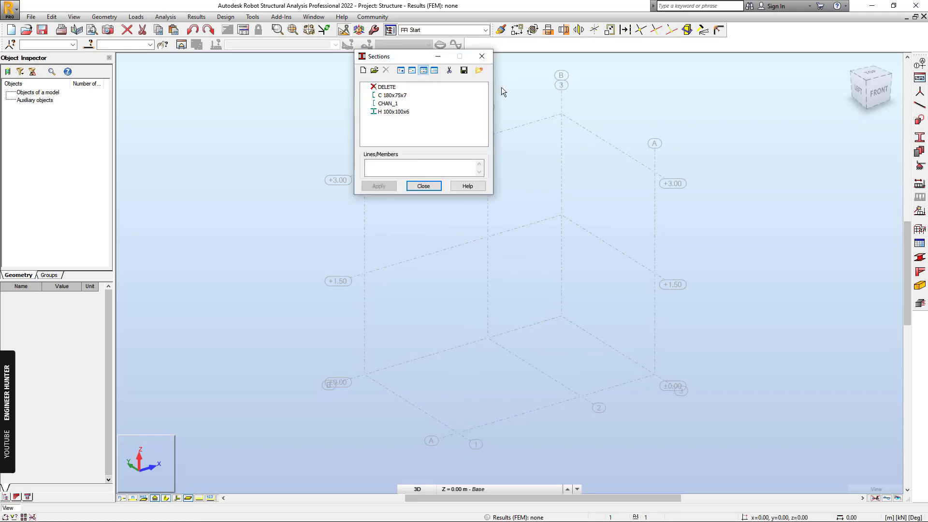
left_click_drag(394, 60, 785, 115)
left_click(784, 102)
left_click(783, 178)
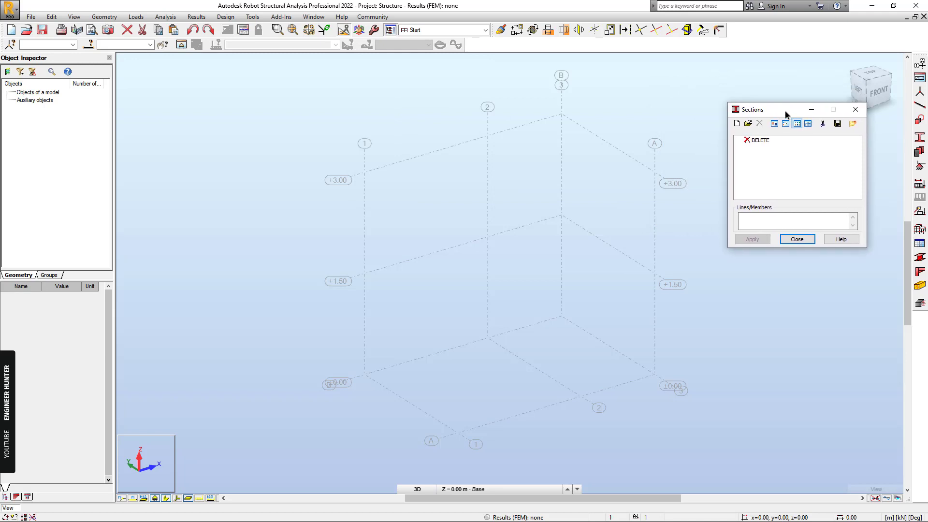
- Select the Japanese H 100x100x6 profile as a new section
left_click(737, 123)
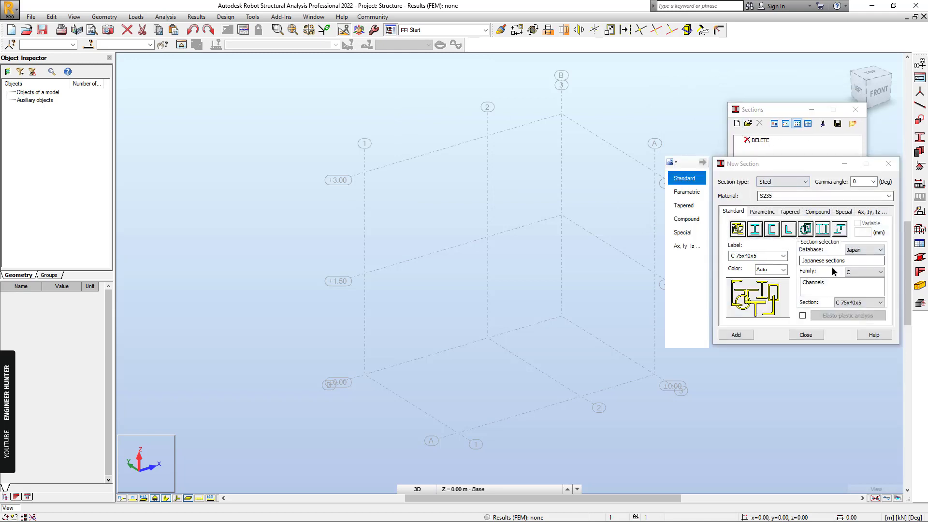
left_click_drag(780, 162, 563, 81)
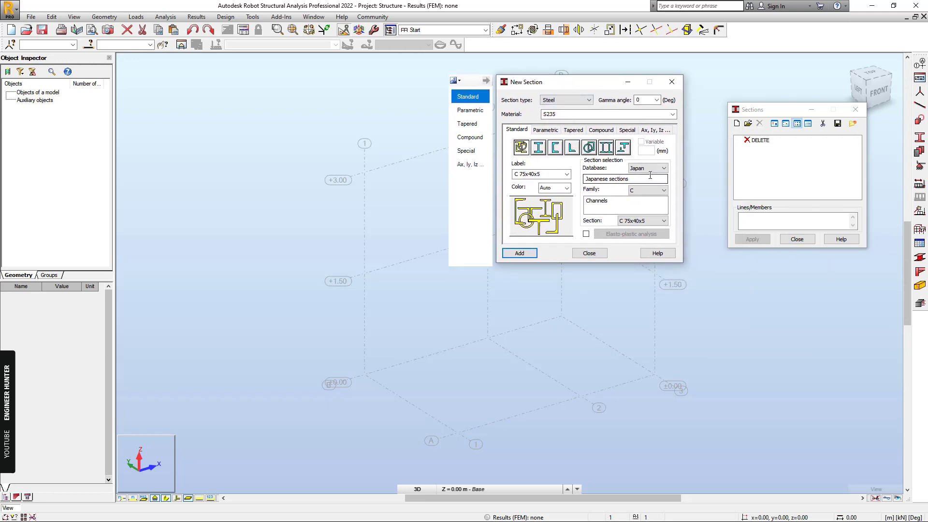
left_click(645, 191)
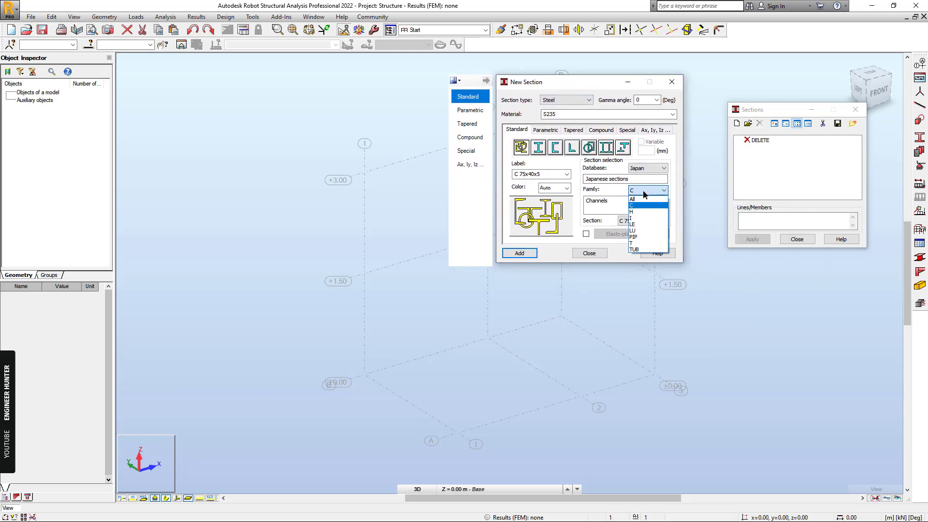
left_click(645, 192)
left_click(646, 191)
left_click(633, 211)
left_click(637, 221)
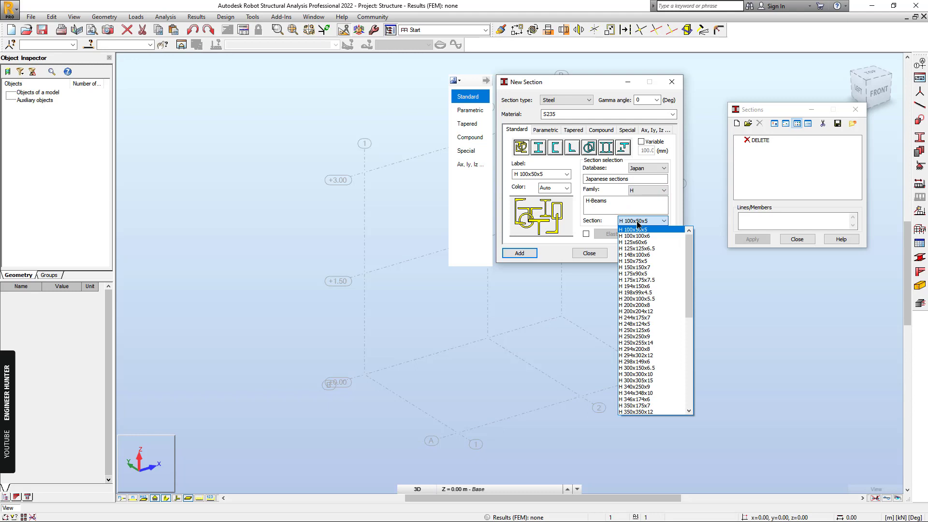
left_click(635, 236)
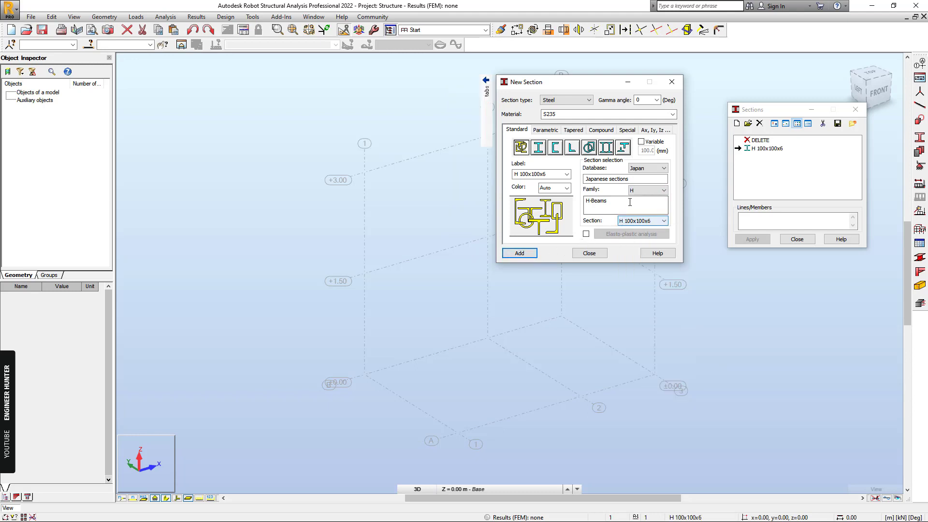
- Add the C 180x75x7 channel to the model's sections
left_click(643, 193)
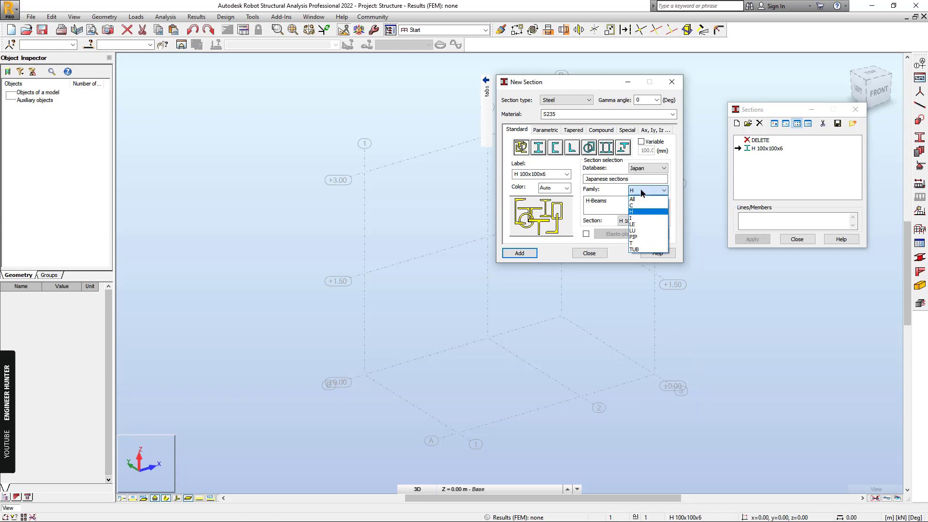
left_click(637, 206)
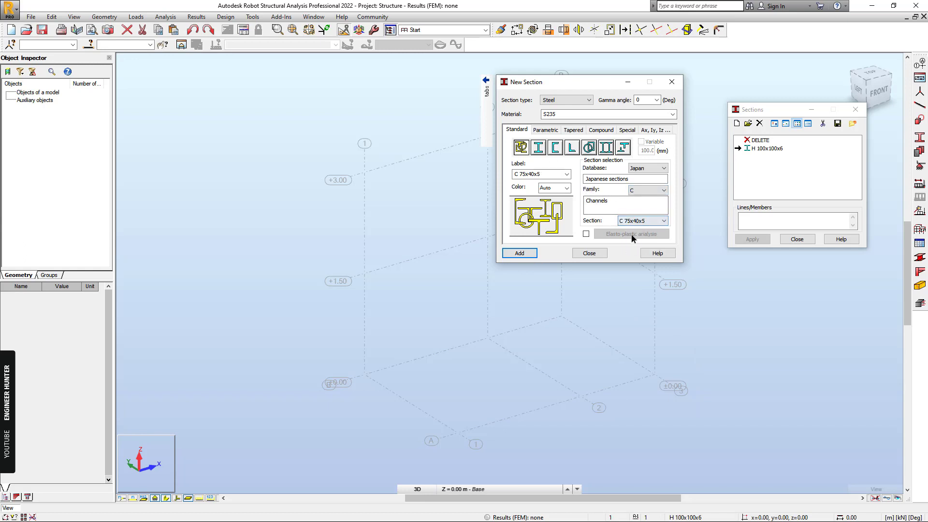
left_click(635, 221)
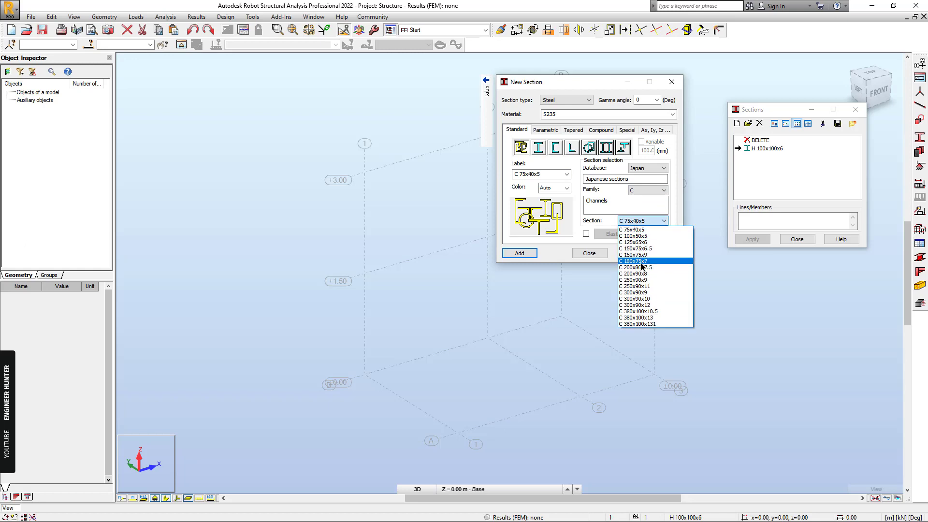
left_click(638, 262)
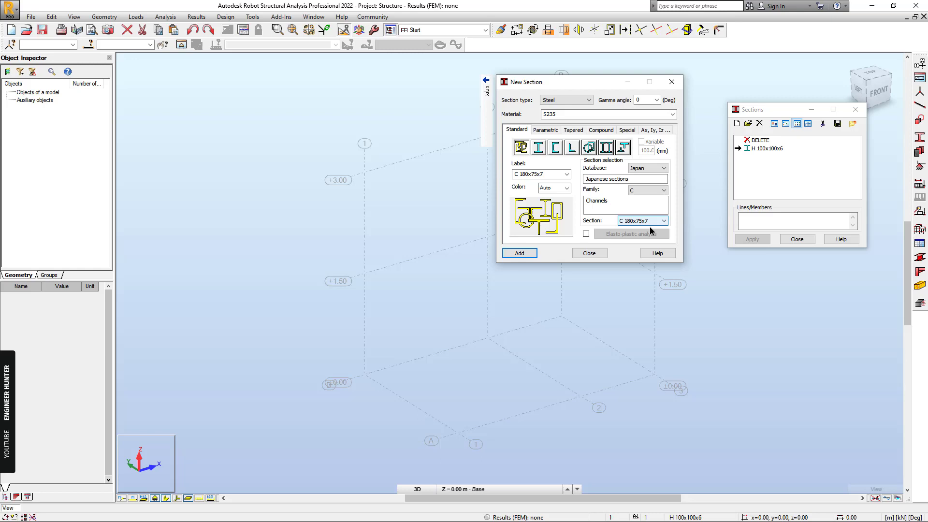
left_click(530, 255)
- Add parametric channel CHAN_1 with b=50, hw=200, tw=4, tf=4 mm, then close the section dialogs
left_click(545, 130)
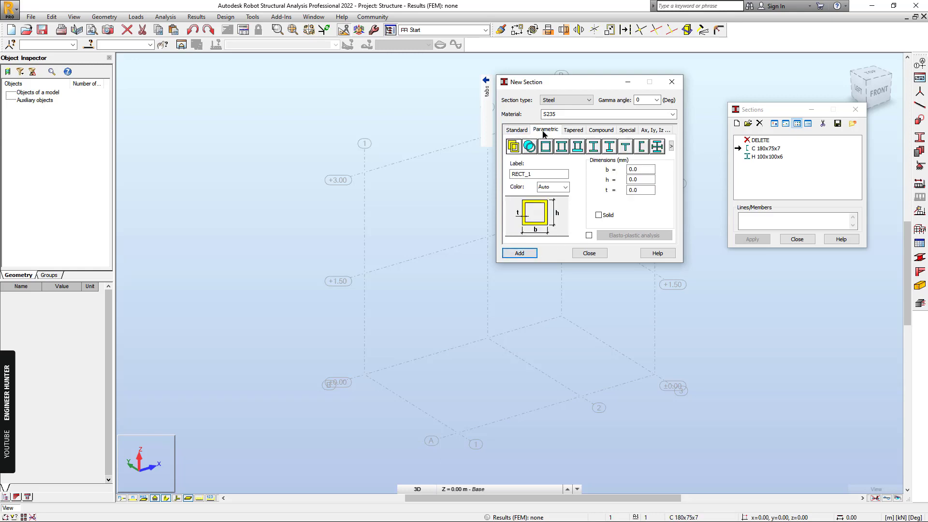
left_click(645, 148)
left_click_drag(533, 174, 517, 175)
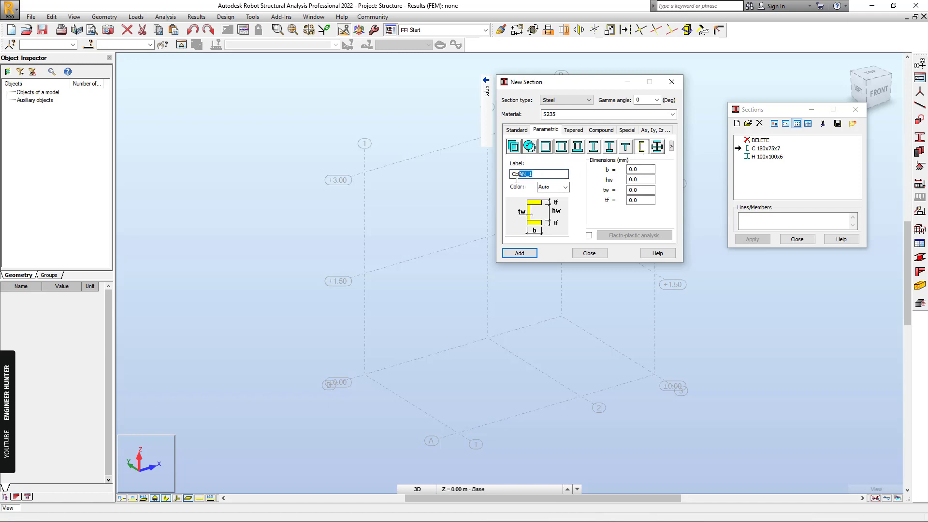
key("Tab")
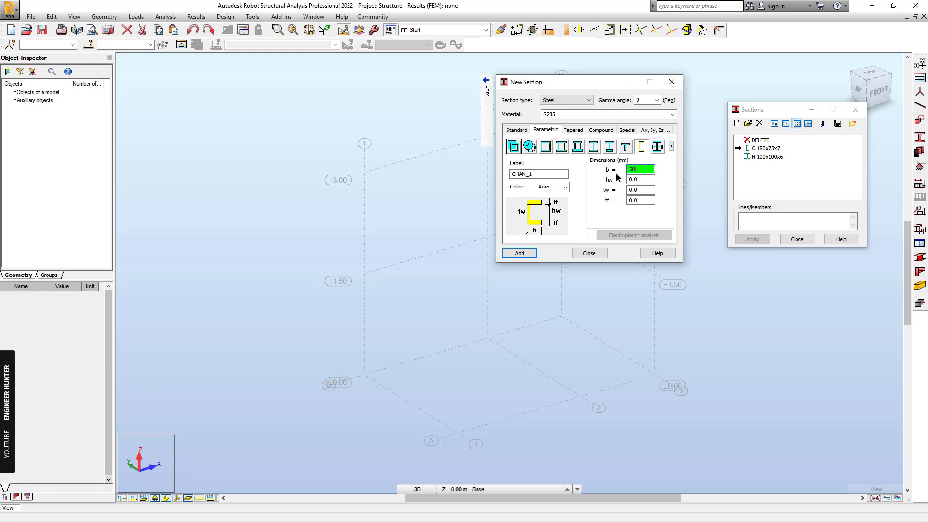
key("Tab")
type("200")
key("Tab")
type("4")
key("Tab")
type("4")
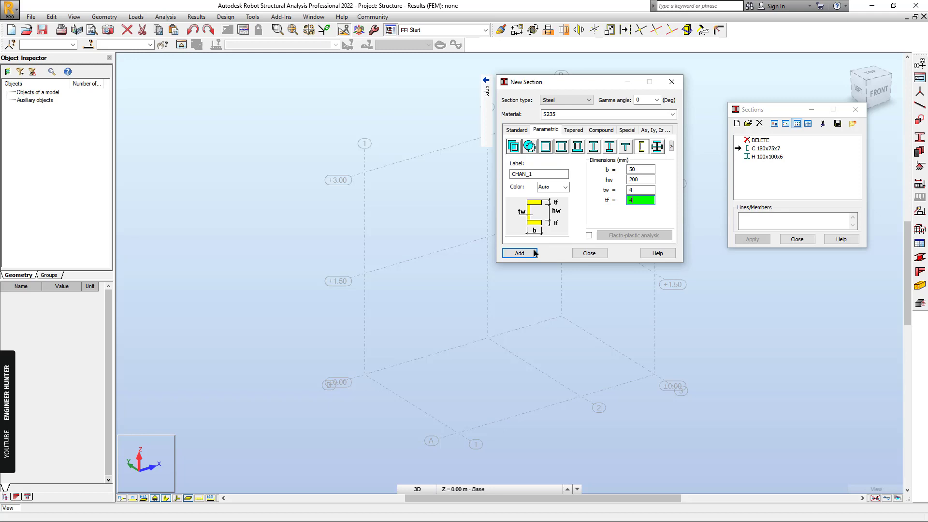
key("Return")
left_click(589, 253)
key("Escape")
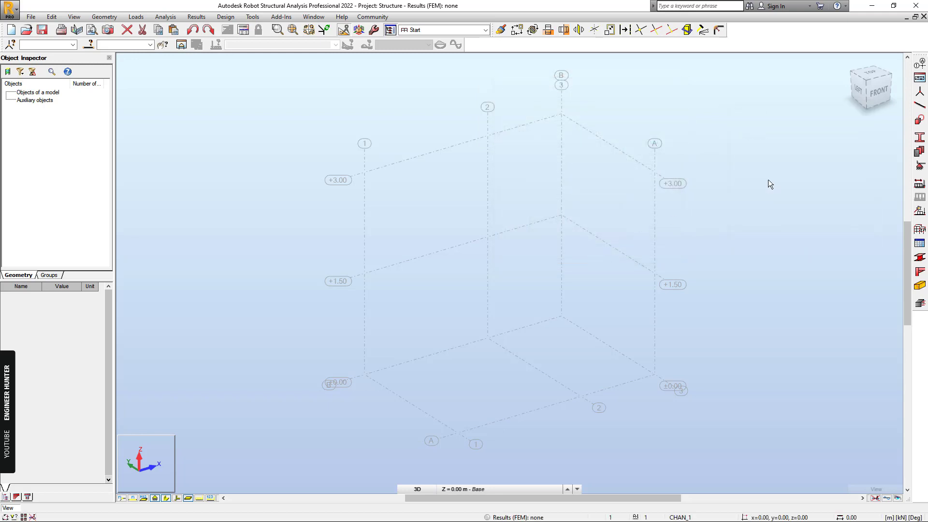
- Set new members to Column type with the H 100x100x6 section
left_click(920, 105)
left_click_drag(389, 61, 787, 100)
left_click(828, 147)
left_click(827, 146)
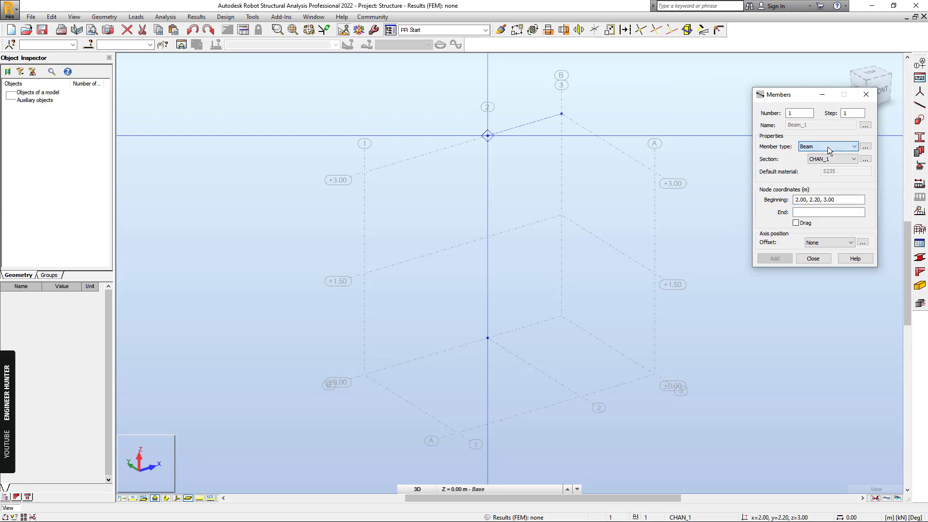
left_click(828, 145)
left_click(817, 181)
left_click(817, 159)
left_click(822, 180)
- Draw two columns from ground level up to +1.50
left_click(562, 317)
left_click(562, 215)
left_click(655, 375)
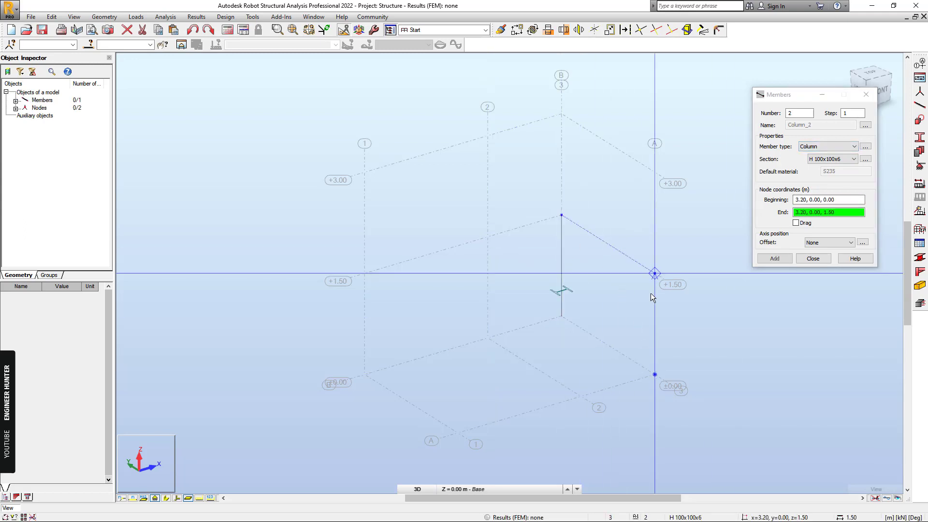
left_click(654, 273)
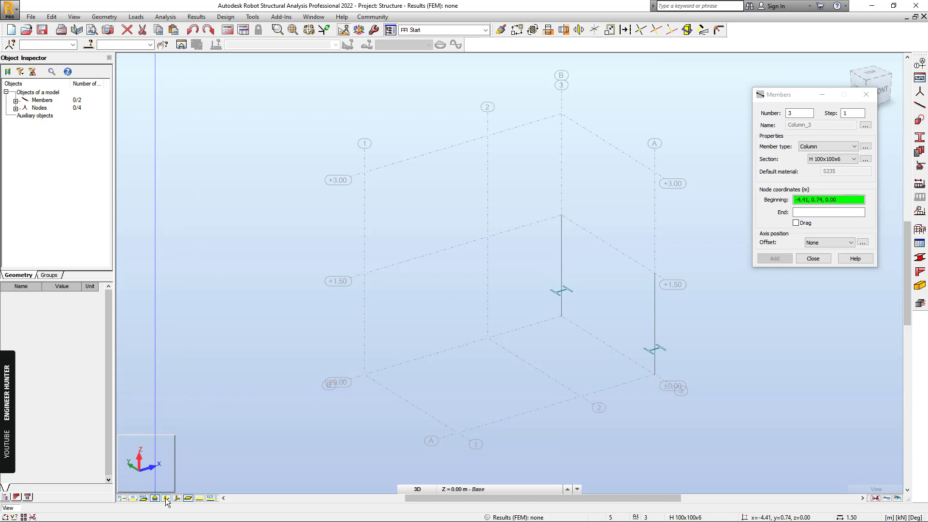
middle_click_drag(662, 241, 654, 209)
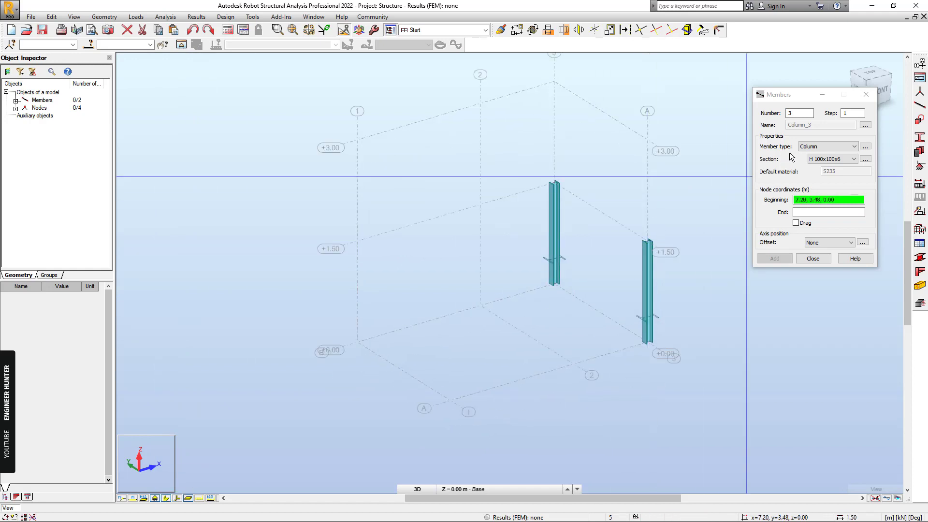
- Set new members to Beam type with the C 180x75x7 section
left_click(815, 147)
left_click(812, 187)
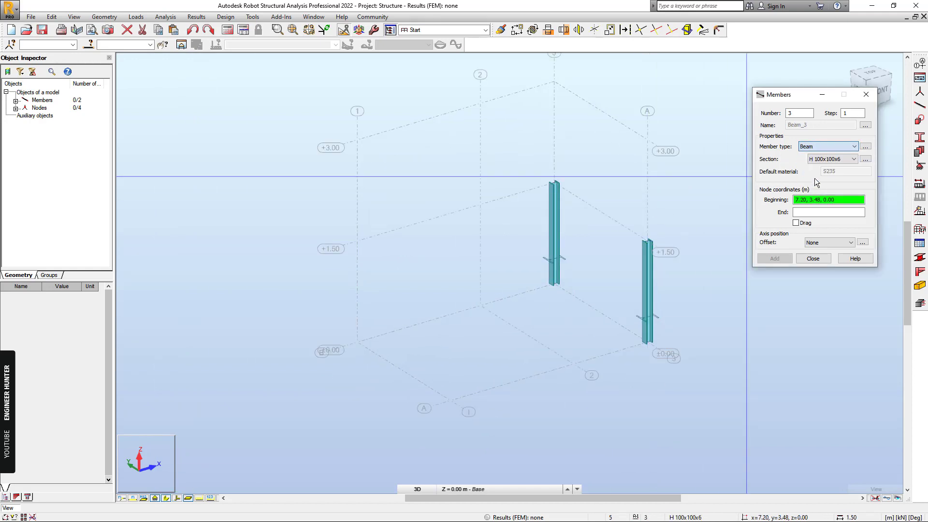
left_click(828, 159)
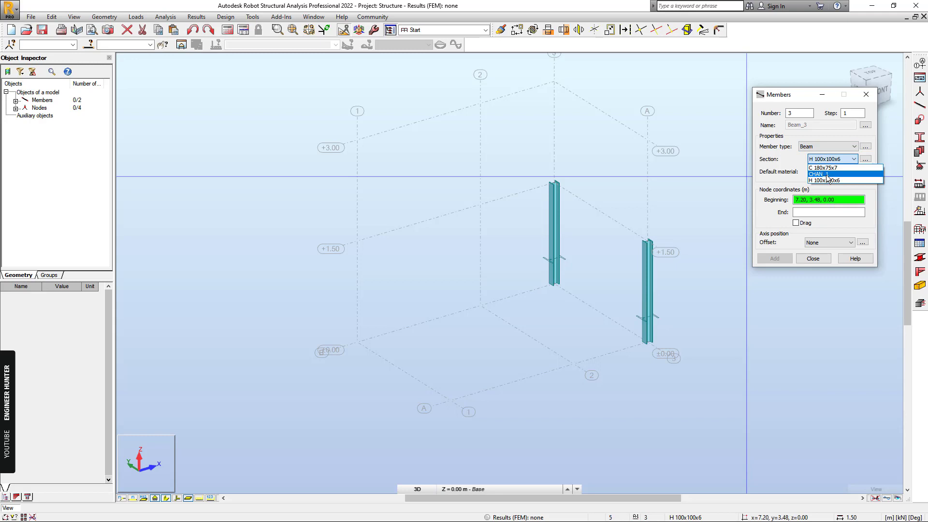
left_click(824, 167)
- Draw the rectangular landing frame at +1.50 plus a middle cross beam
left_click(481, 204)
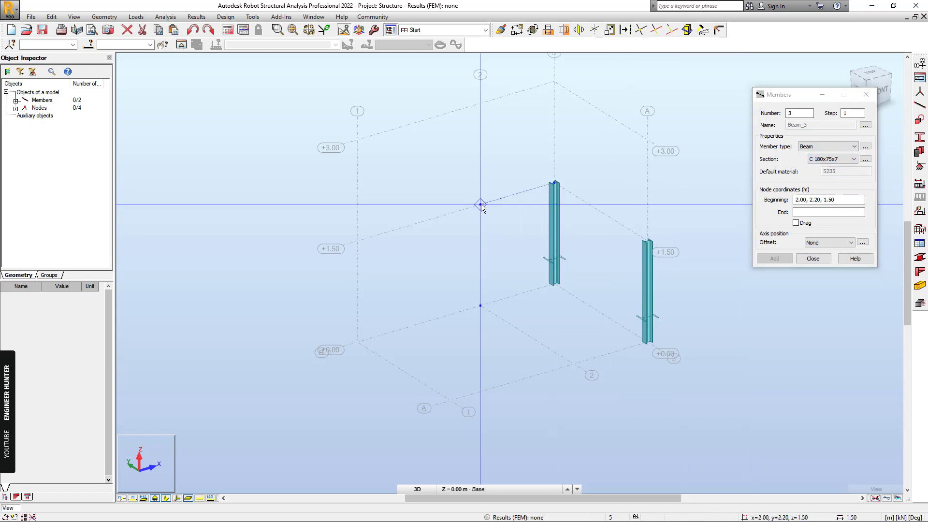
left_click(540, 184)
left_click(555, 184)
left_click(639, 239)
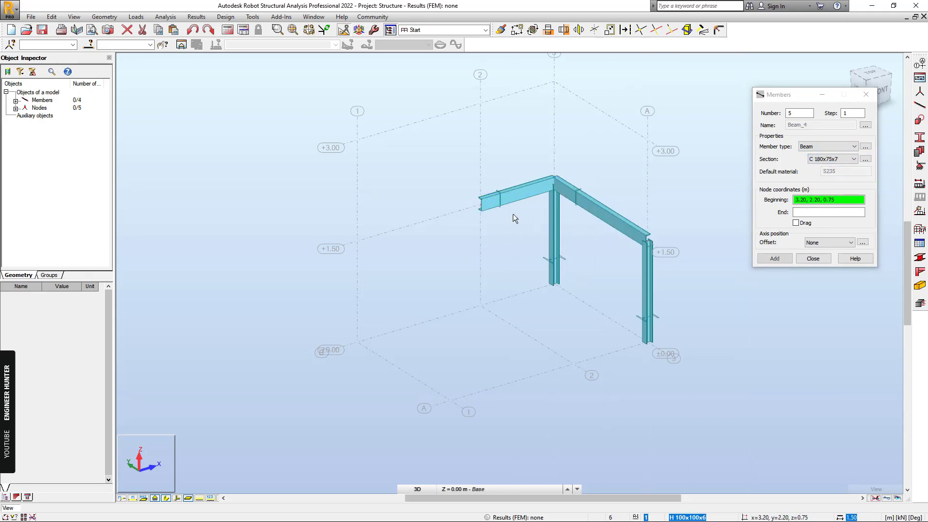
left_click(485, 209)
left_click(574, 264)
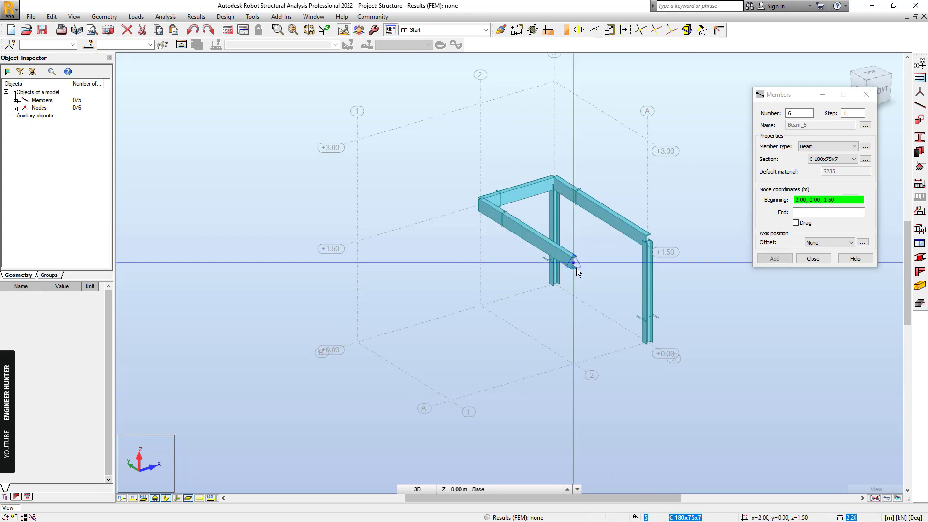
left_click(628, 243)
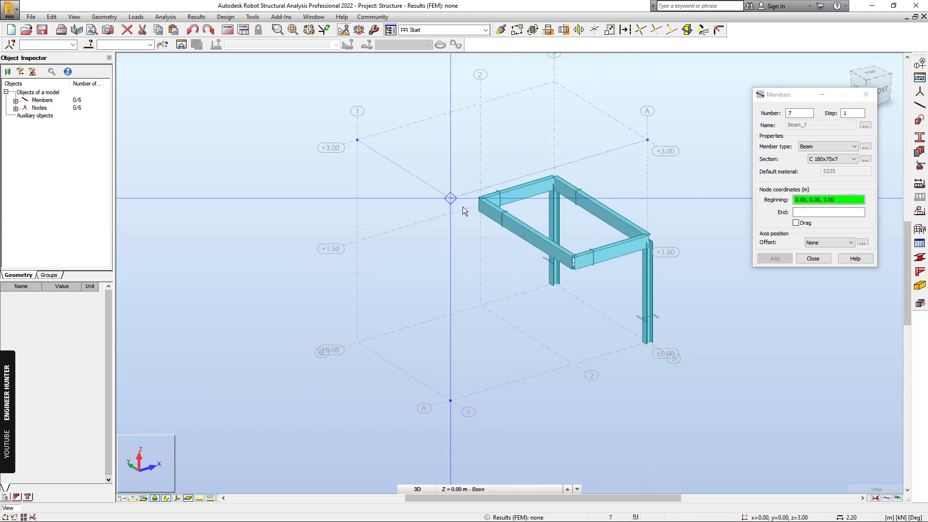
left_click(526, 231)
left_click(605, 208)
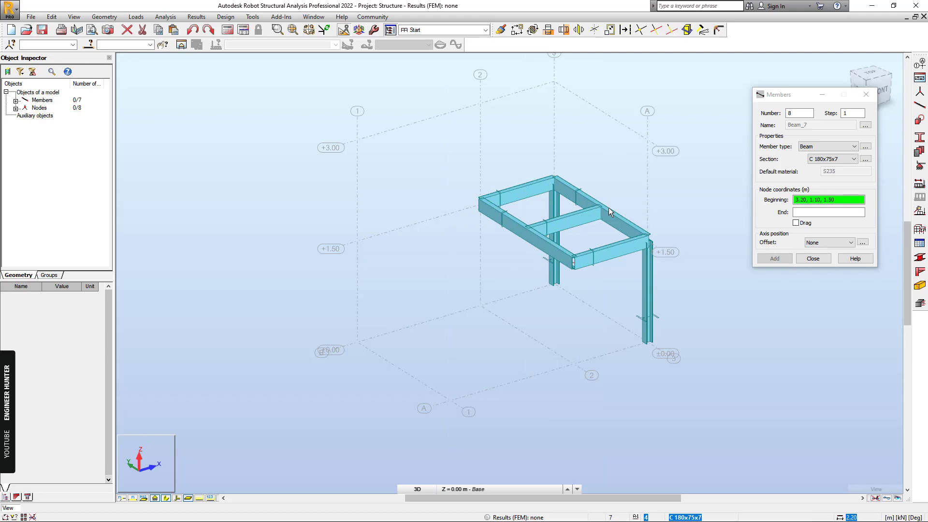
- Draw C 180x75x7 stringers from the landing down to ground and up to +3.00, then close
left_click(824, 161)
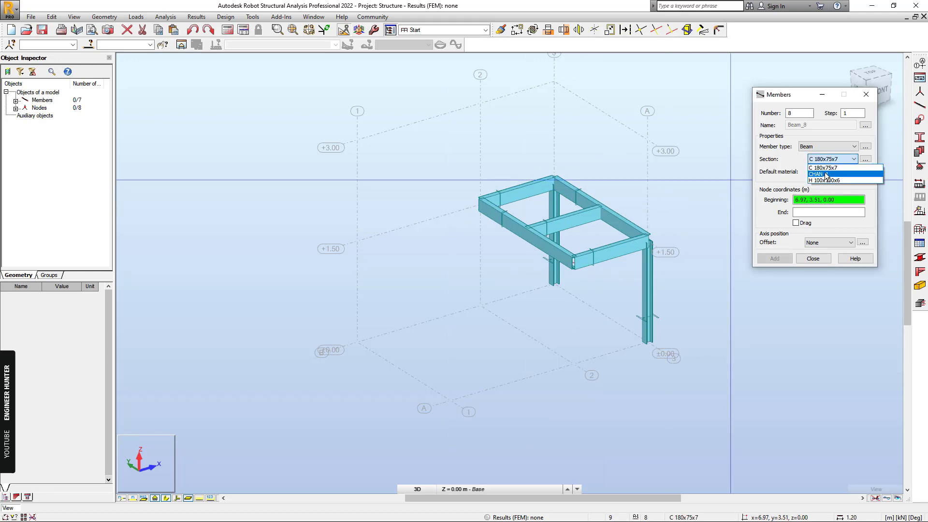
left_click(830, 175)
left_click(831, 159)
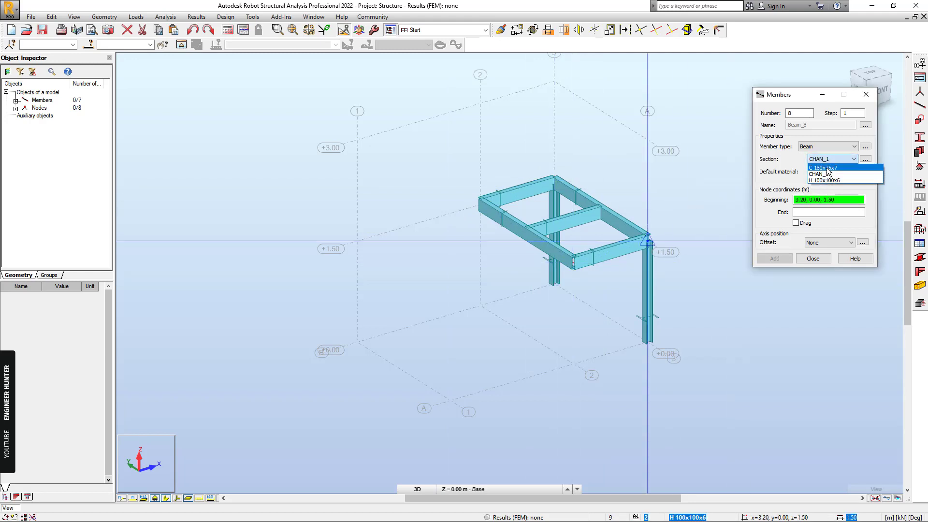
left_click(830, 167)
left_click(557, 286)
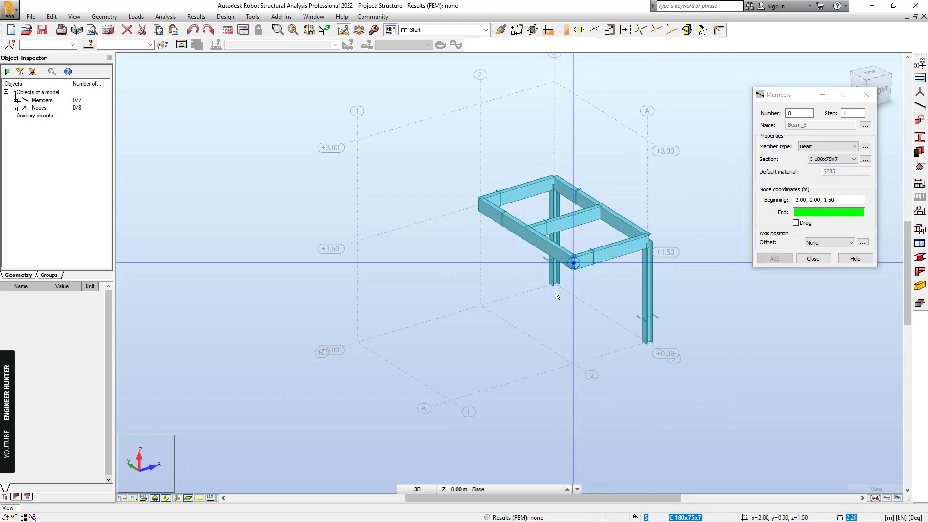
left_click(456, 399)
left_click(479, 198)
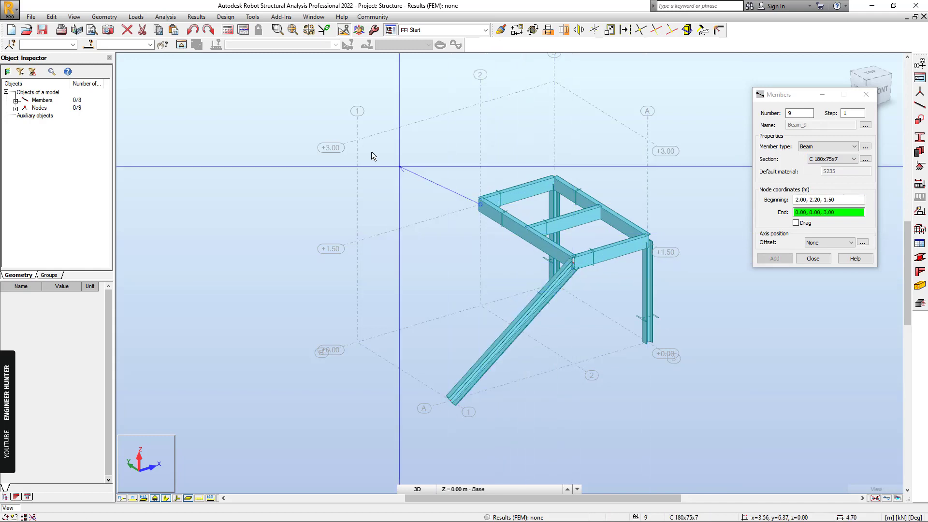
left_click(356, 138)
left_click(799, 258)
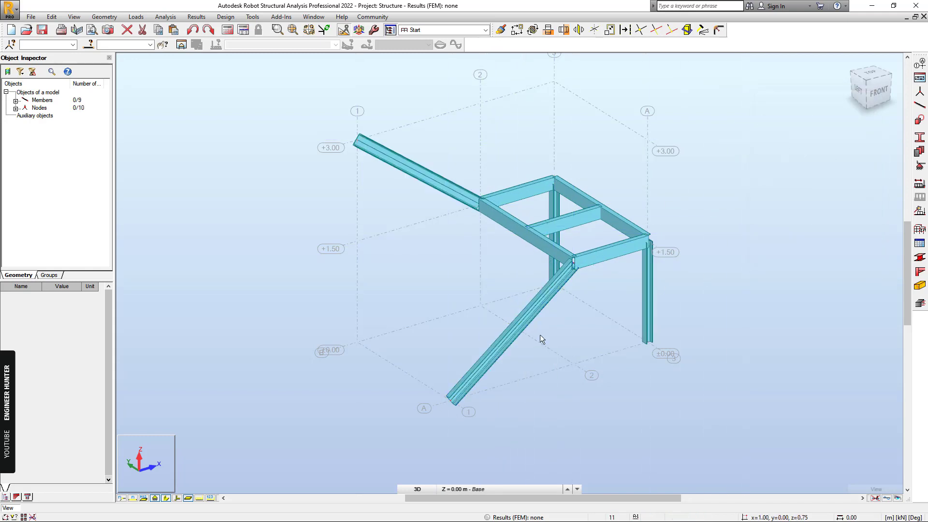
mouse_move(541, 335)
middle_mouse_down()
mouse_move(603, 342)
mouse_move(528, 348)
middle_mouse_up()
- Copy the lower stringer 1 m along Y using translation vector 0,1,0
left_click(527, 344)
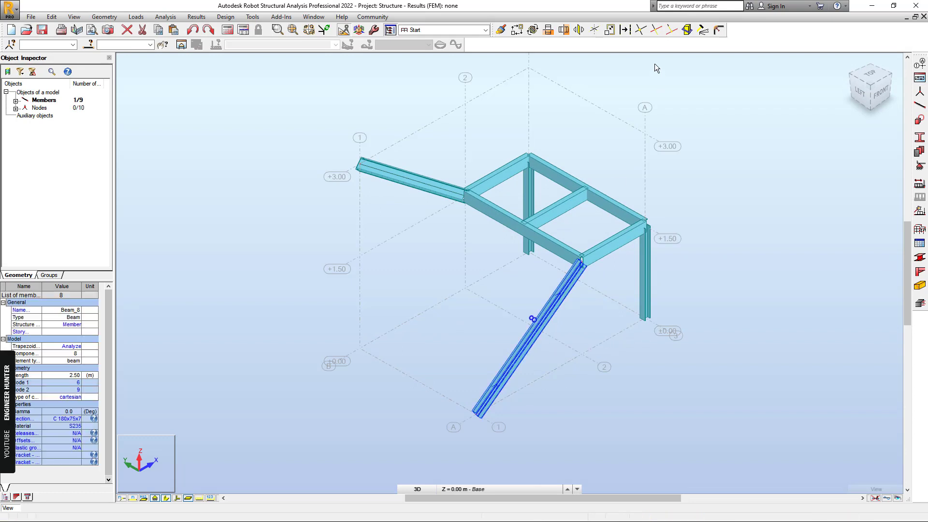
left_click(517, 29)
left_click_drag(825, 64, 805, 90)
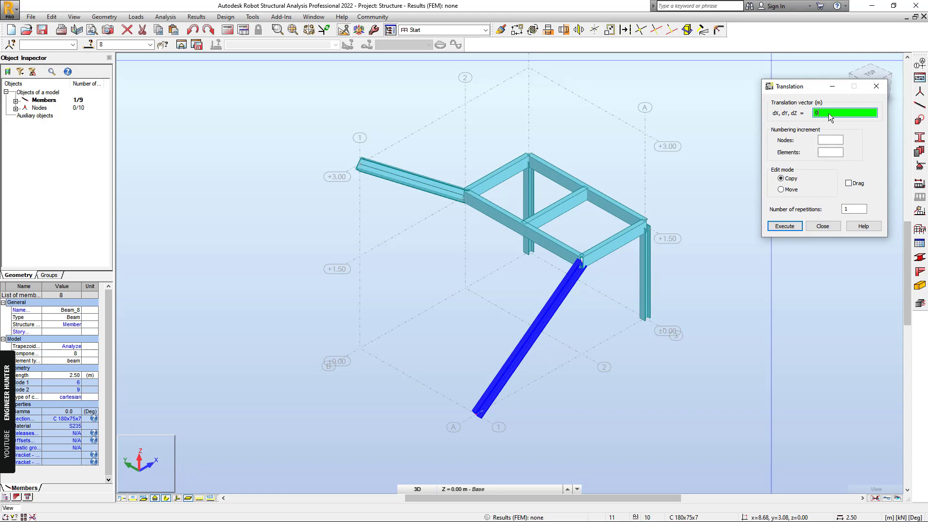
type("0")
left_click(785, 226)
- Copy upper stringer beam 9 by 0,-1,0 and close the translation settings
right_click(658, 146)
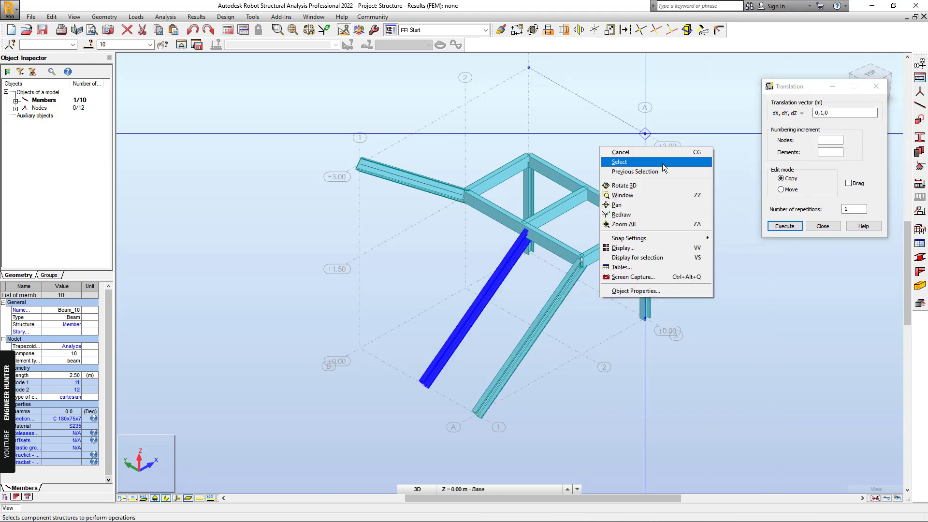
left_click(662, 163)
right_click(595, 137)
left_click(589, 151)
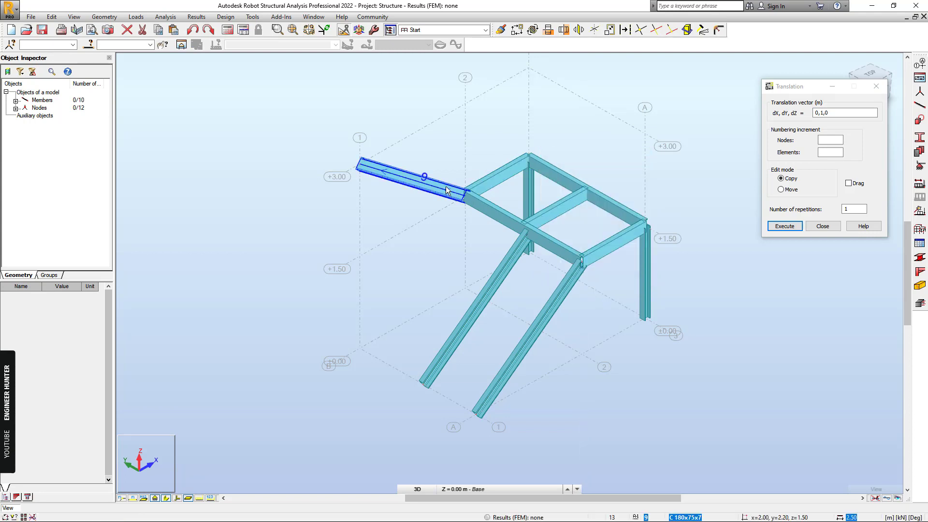
left_click(417, 179)
left_click(822, 113)
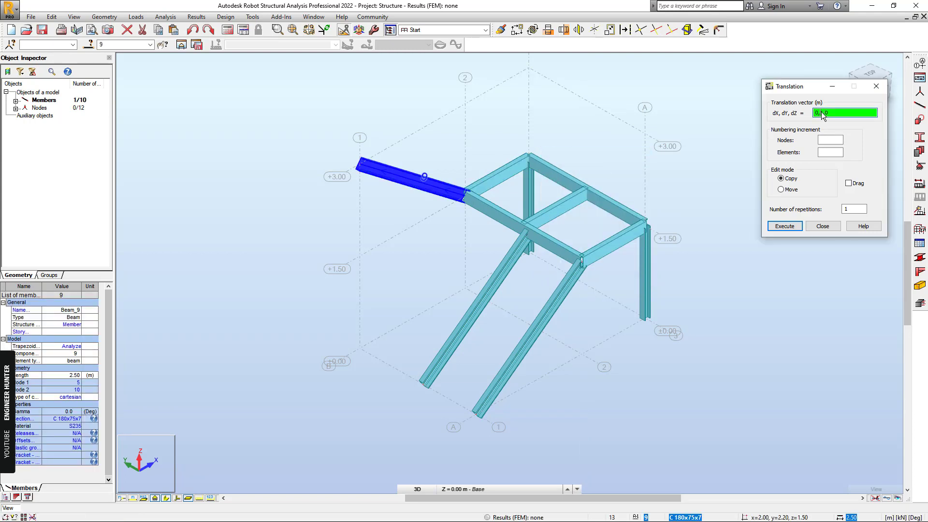
type("-")
left_click(785, 226)
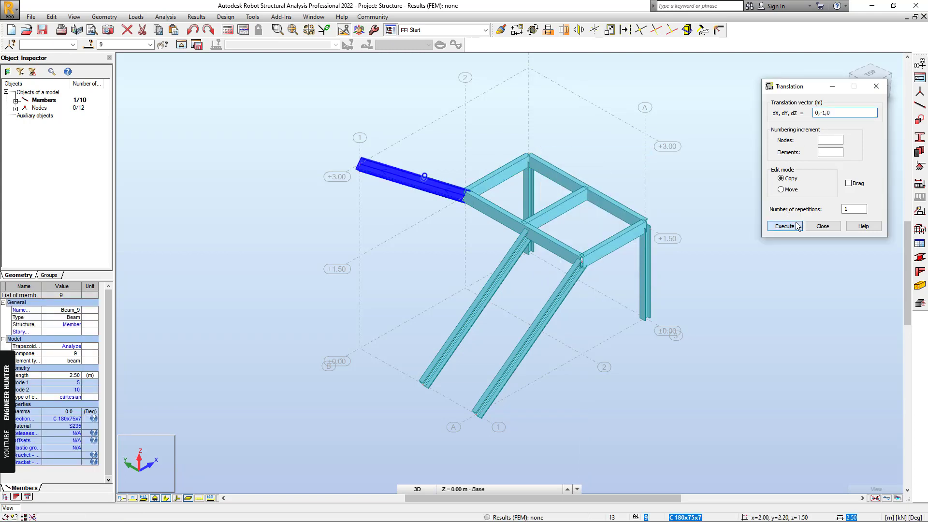
left_click(822, 225)
left_click(733, 246)
middle_click_drag(732, 245, 439, 210, "shift")
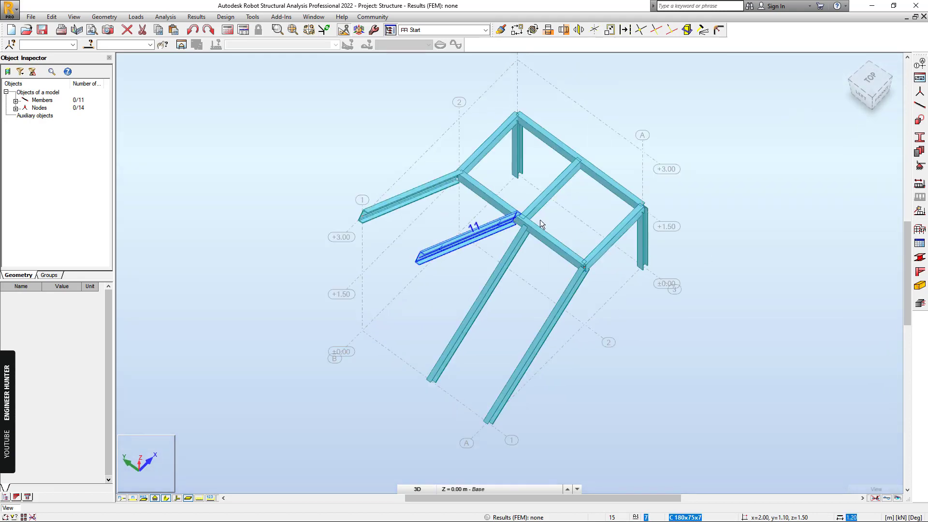
- Assign pinned supports to base nodes 1, 3, 9, 10, 12 and 14
middle_click_drag(566, 222, 625, 247, "shift")
left_click_drag(341, 317, 722, 423)
left_click_drag(407, 155, 386, 158, "ctrl")
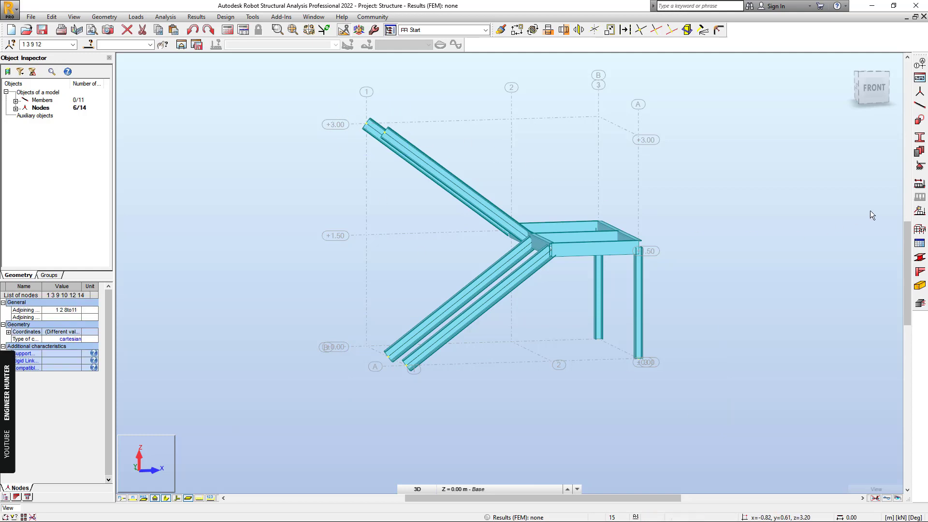
left_click(920, 230)
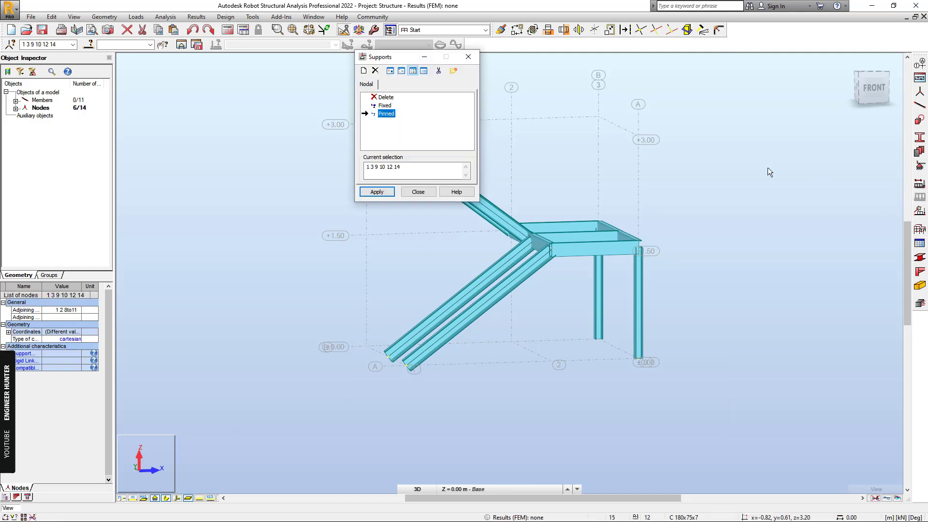
left_click(377, 191)
left_click(418, 192)
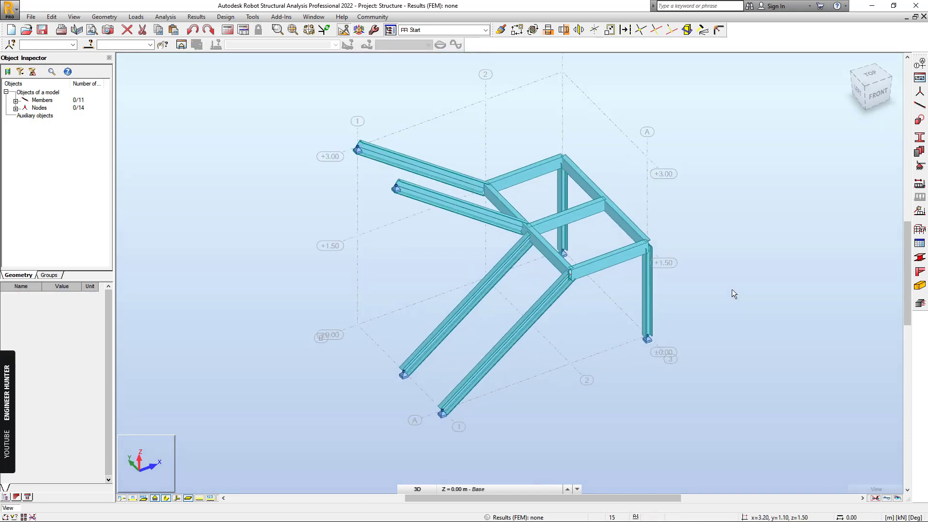
middle_click_drag(715, 286, 721, 289, "shift")
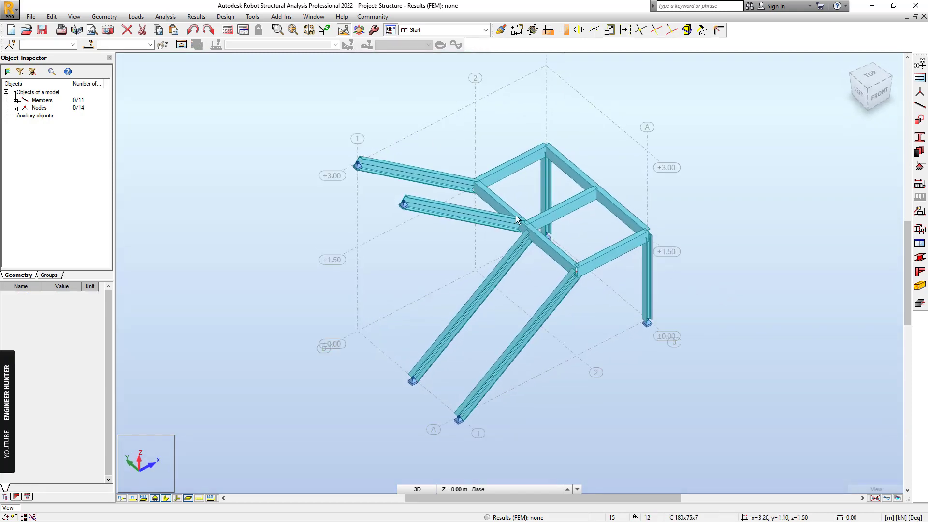
- Enable the Sections legend by colours under Members in the Display settings
middle_click_drag(515, 215, 527, 245, "shift")
right_click(356, 220)
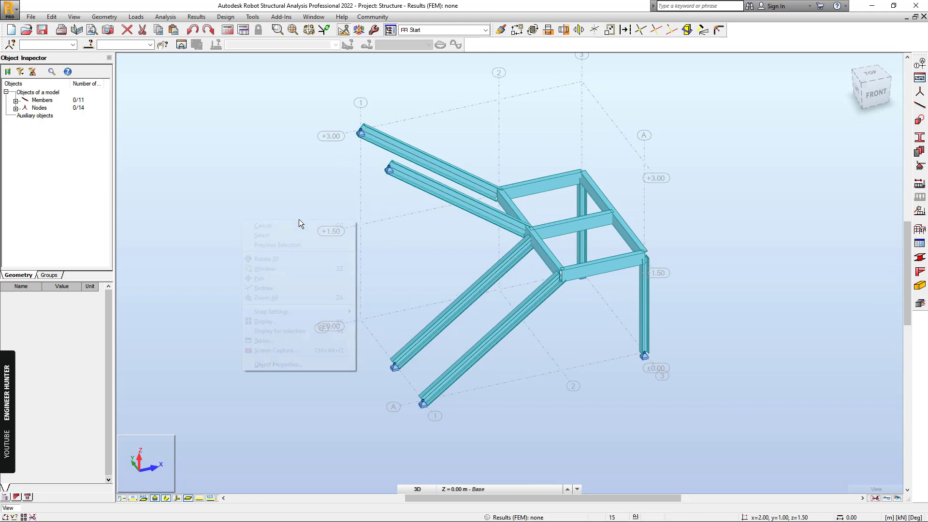
left_click(265, 321)
left_click(41, 107)
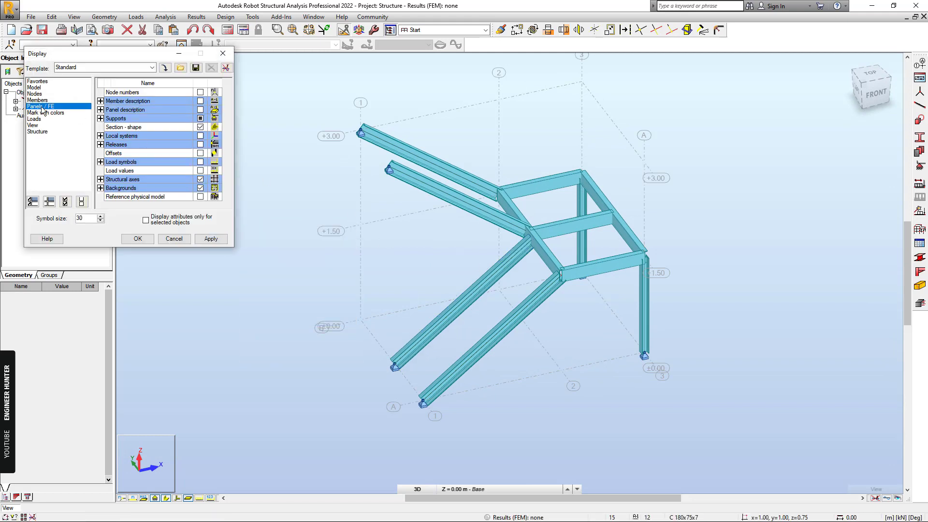
left_click(74, 114)
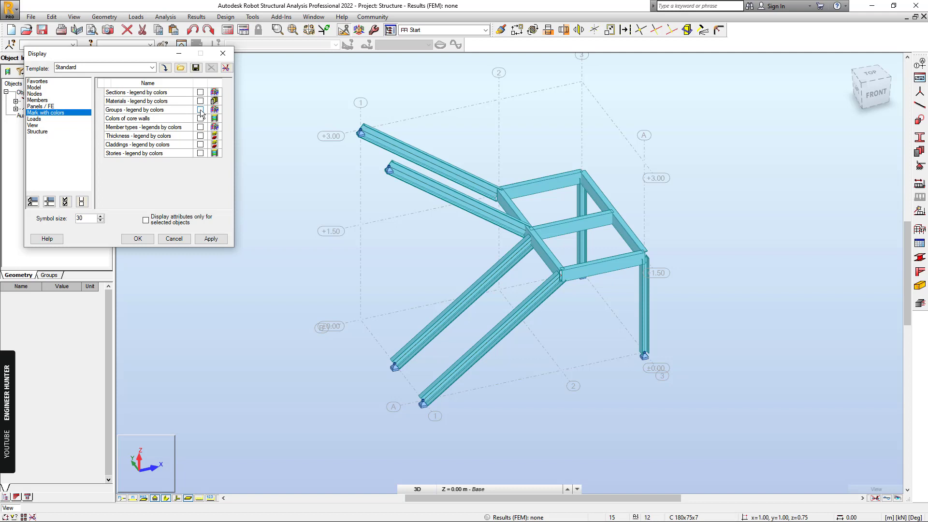
left_click(38, 100)
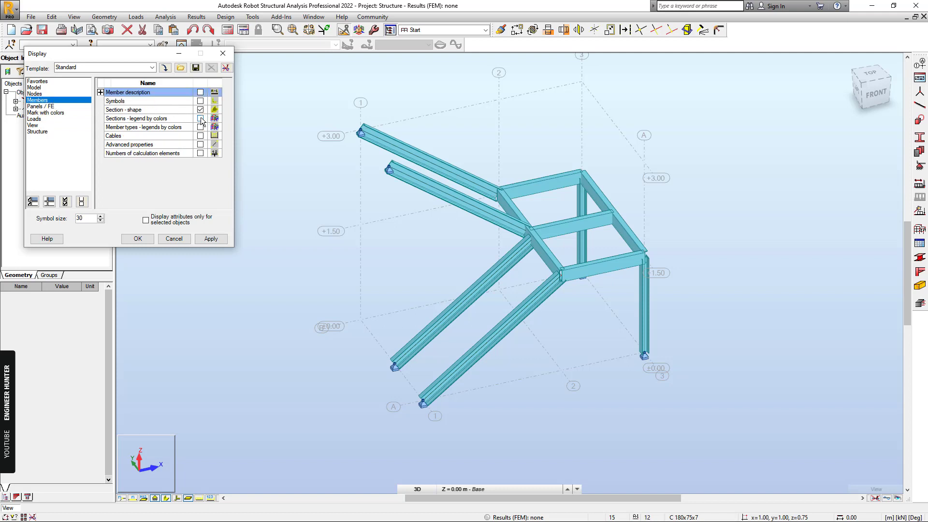
left_click(211, 239)
left_click(174, 239)
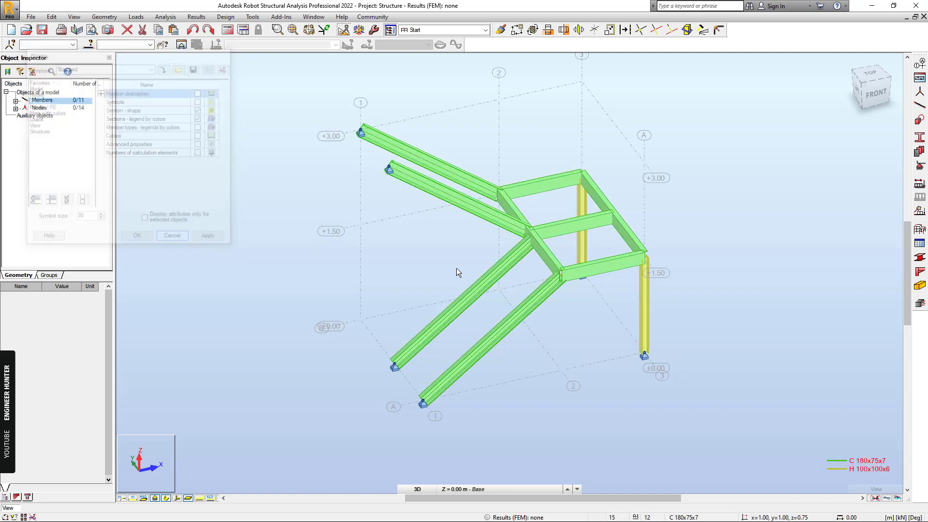
middle_click_drag(588, 331, 621, 348, "shift")
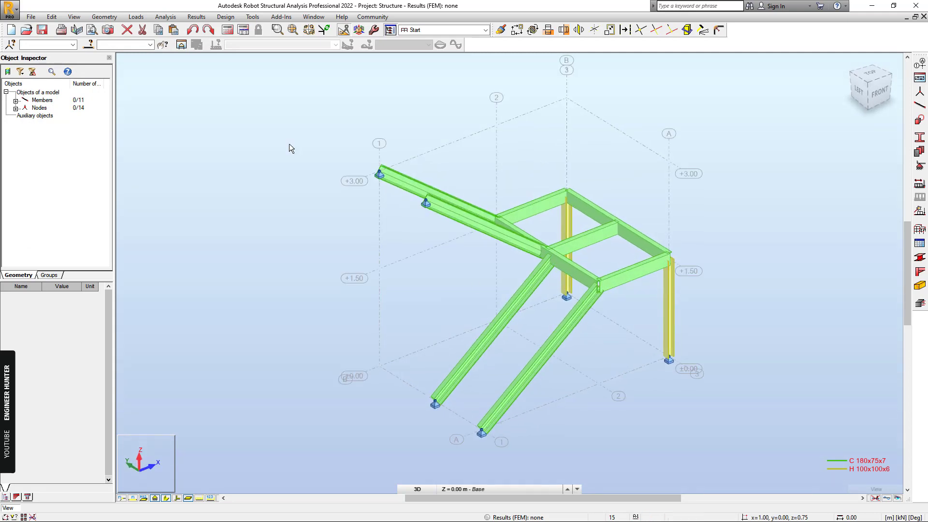
- Apply a 180° gamma angle to member 6
left_click(104, 17)
mouse_move(165, 200)
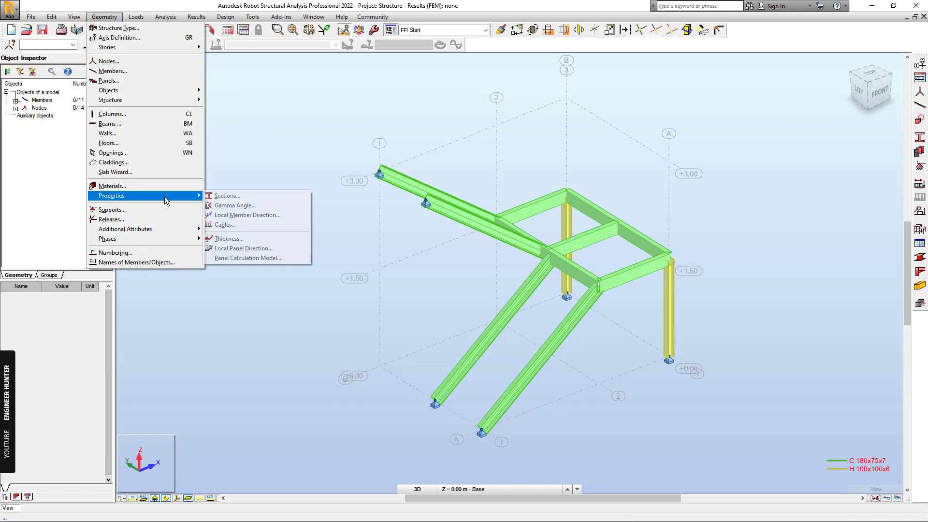
left_click(235, 205)
middle_click_drag(691, 260, 682, 268)
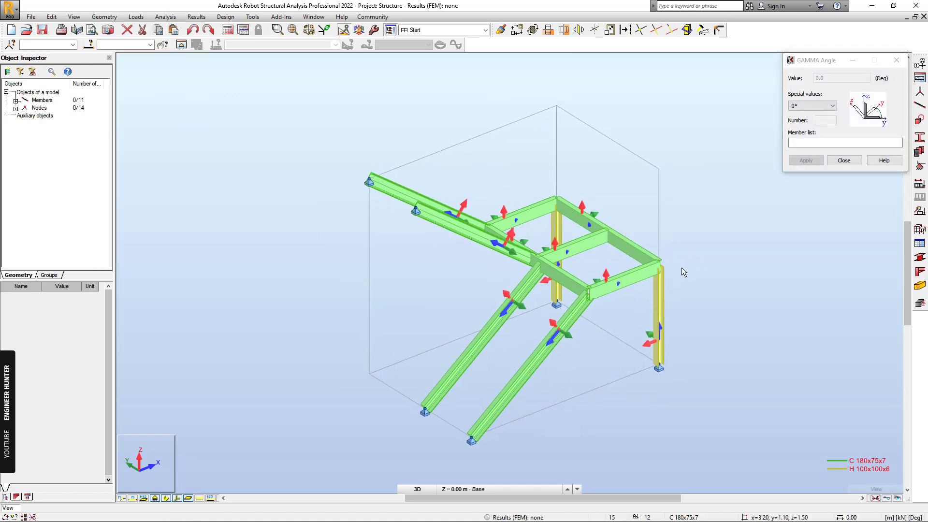
scroll(674, 274, "up", 5)
left_click(824, 106)
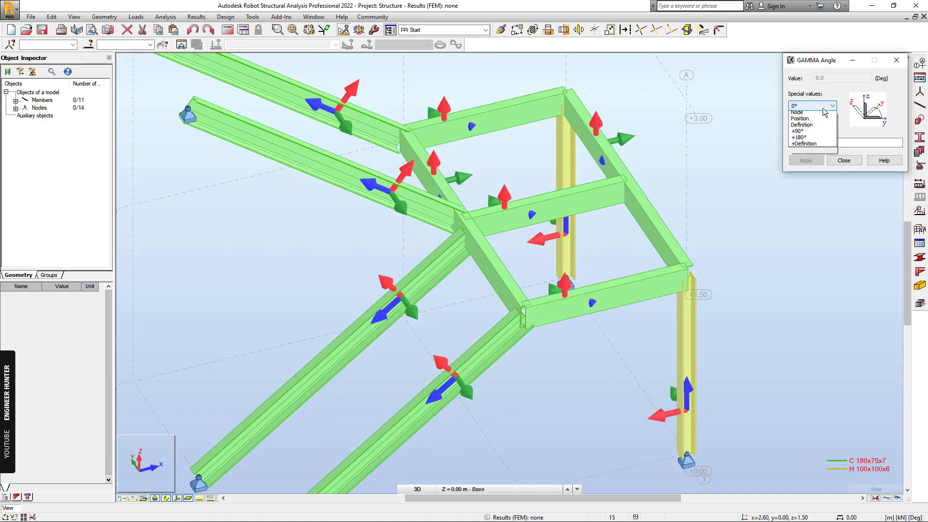
left_click(800, 138)
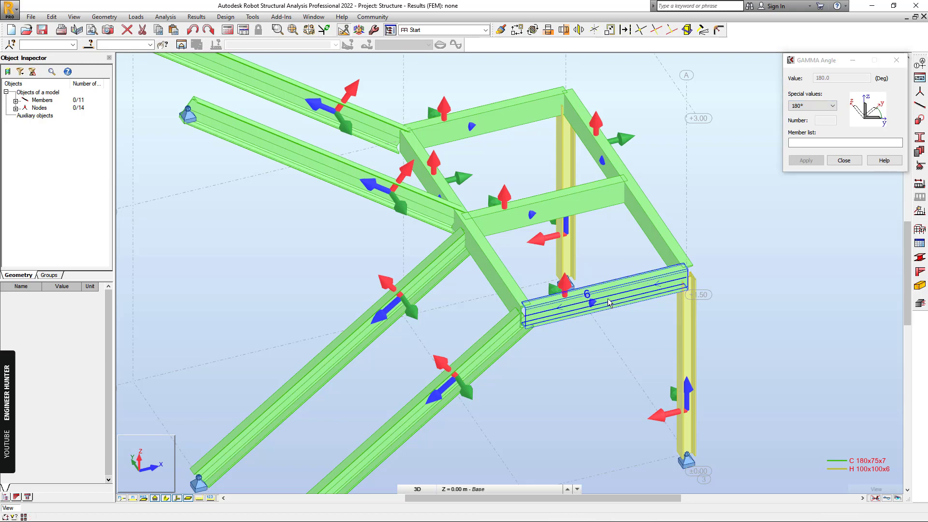
left_click(610, 303)
- Apply the same 180° gamma angle to members 4, 10 and 9
middle_click_drag(592, 346, 602, 341, "shift")
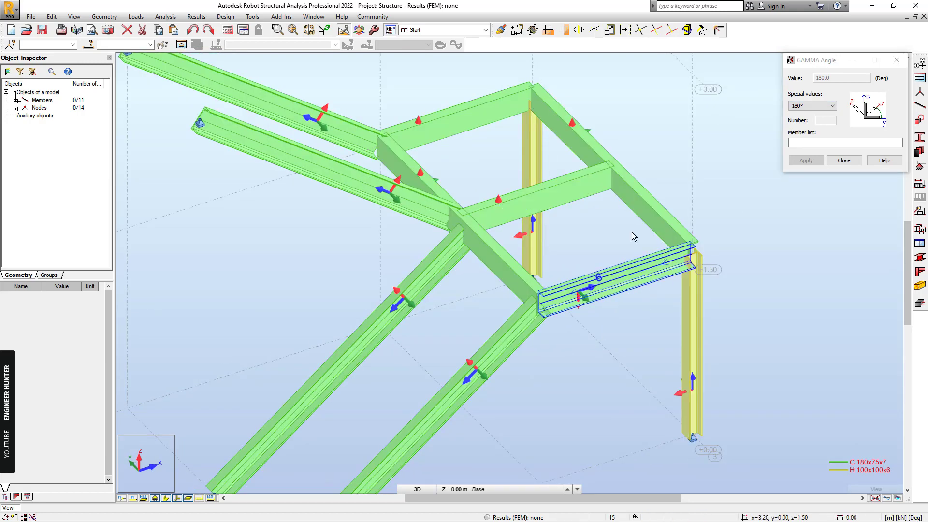
left_click(648, 218)
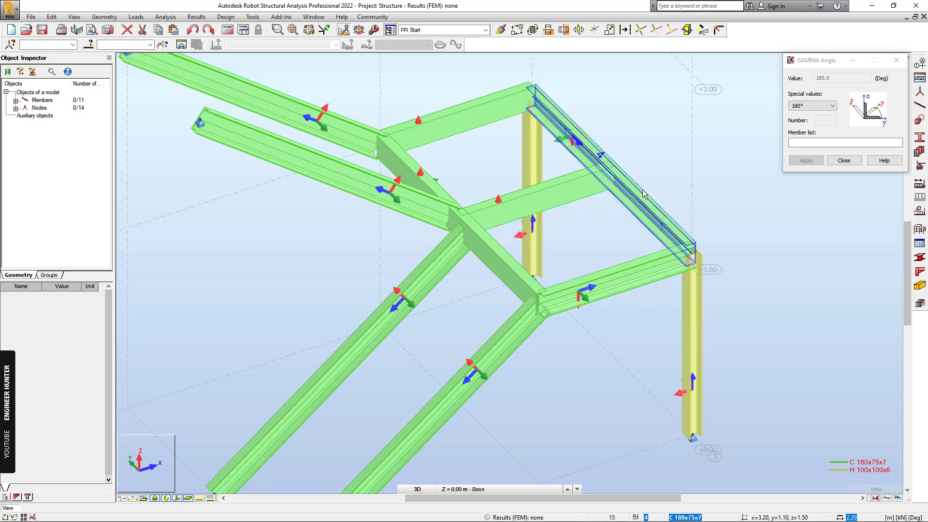
middle_click_drag(487, 330, 615, 349, "shift")
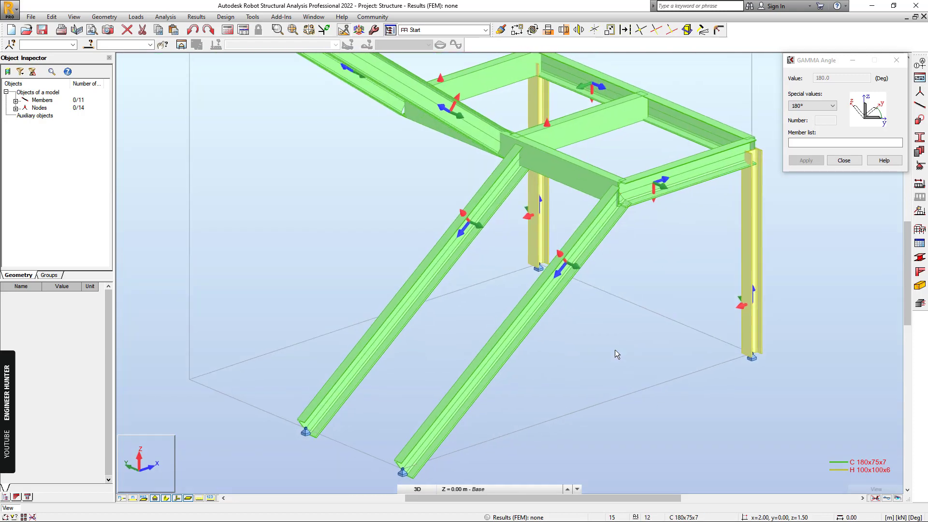
left_click(432, 251)
middle_click_drag(567, 309, 639, 354, "shift")
scroll(588, 297, "down", 2)
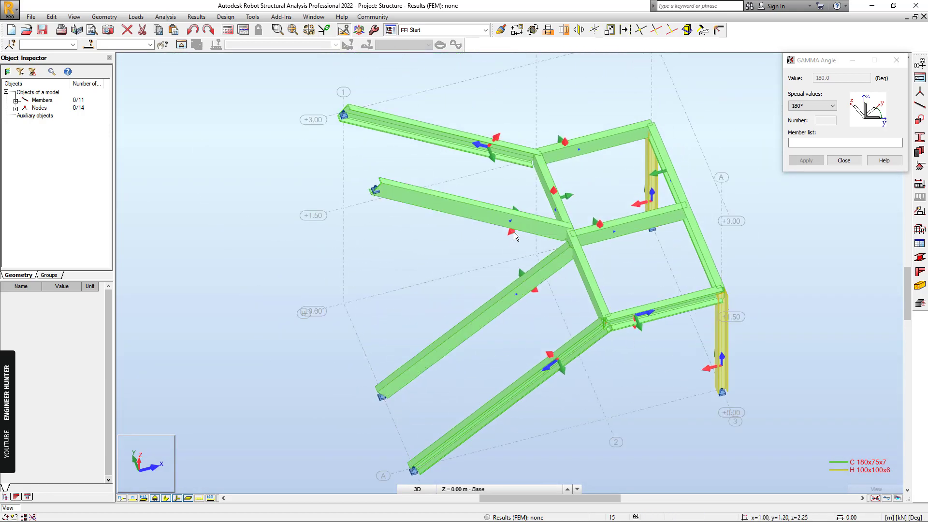
left_click(471, 151)
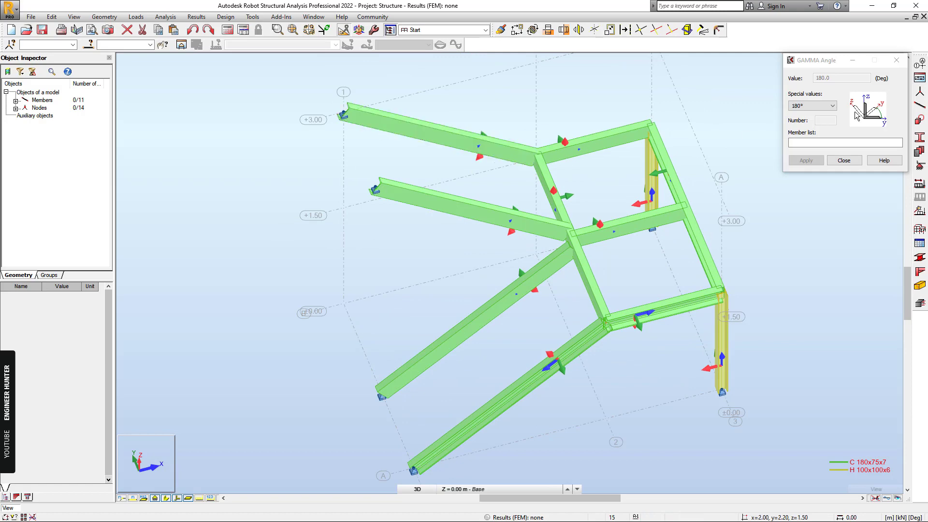
- Reset the preset gamma value to 0° and close the Gamma Angle dialog
left_click(812, 106)
left_click(805, 113)
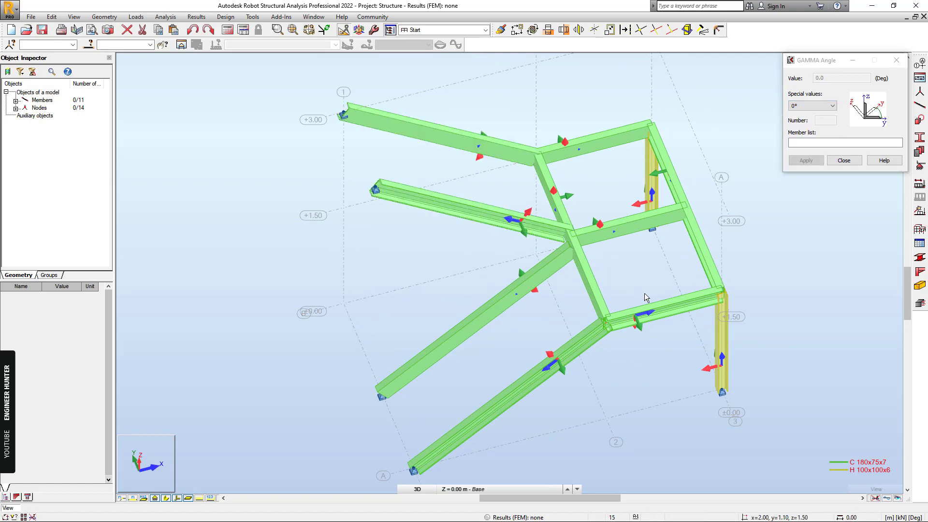
middle_click_drag(645, 293, 664, 368, "shift")
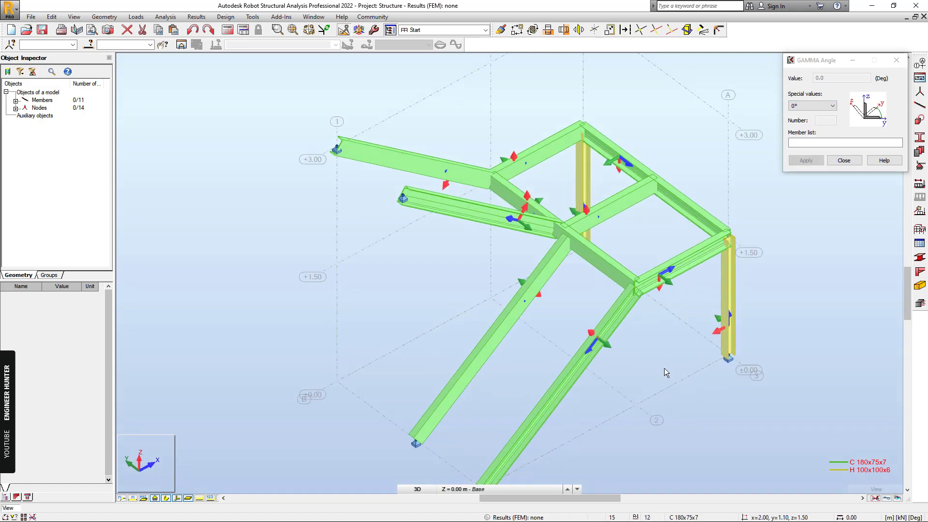
left_click(844, 160)
middle_click_drag(779, 230, 740, 320, "shift")
middle_click_drag(680, 313, 642, 337, "shift")
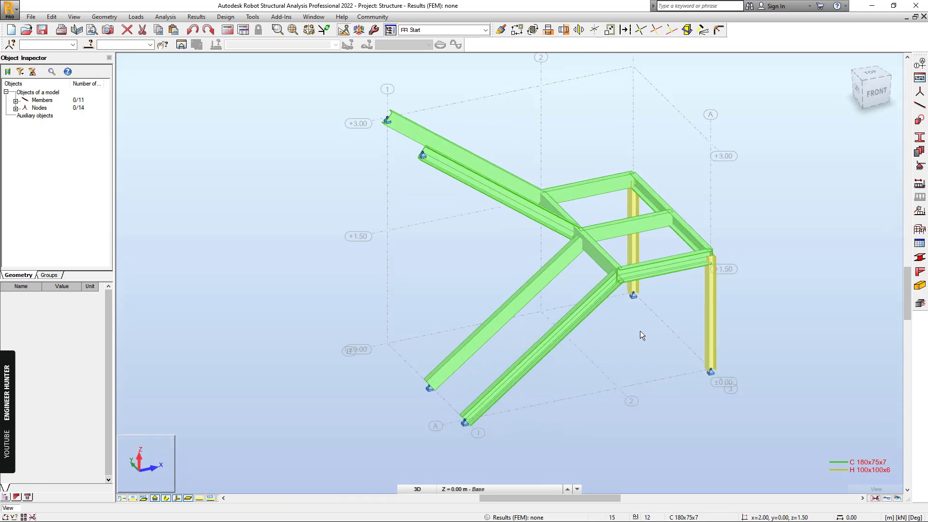
- Divide each of the two lower inclined stringers into 10 parts, creating nodes 15–32
middle_click_drag(617, 308, 621, 314, "shift")
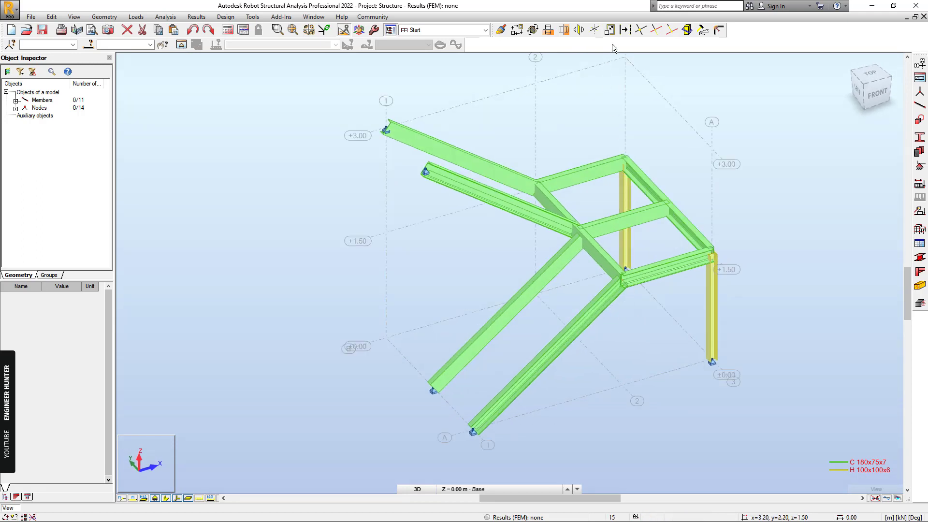
left_click(625, 31)
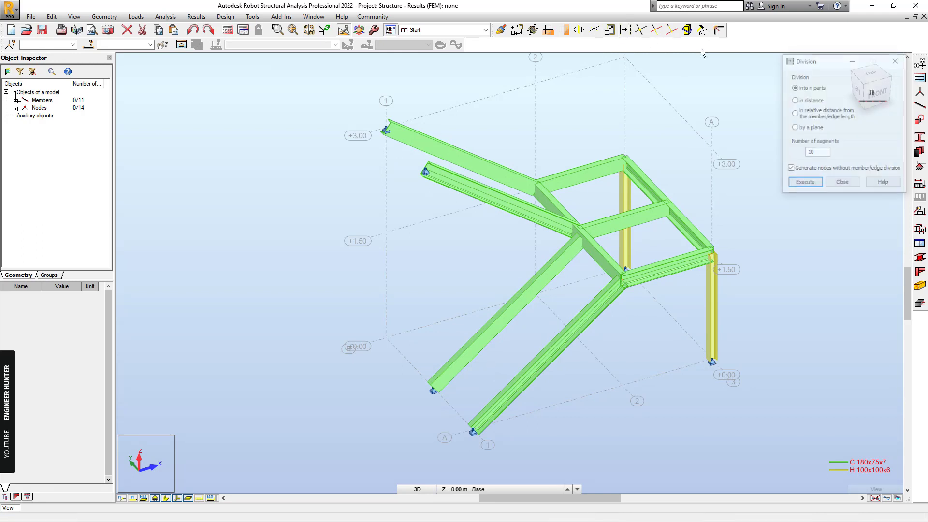
left_click_drag(793, 64, 768, 100)
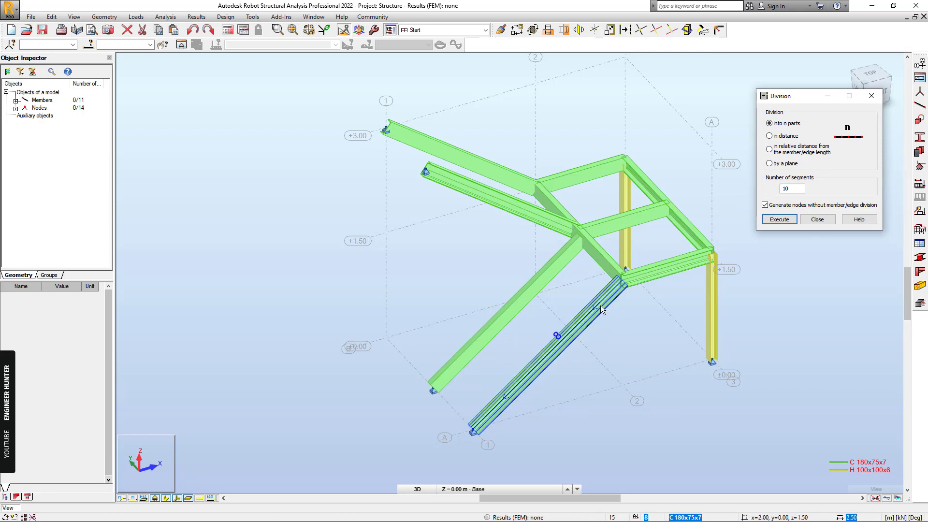
scroll(550, 425, "up", 3)
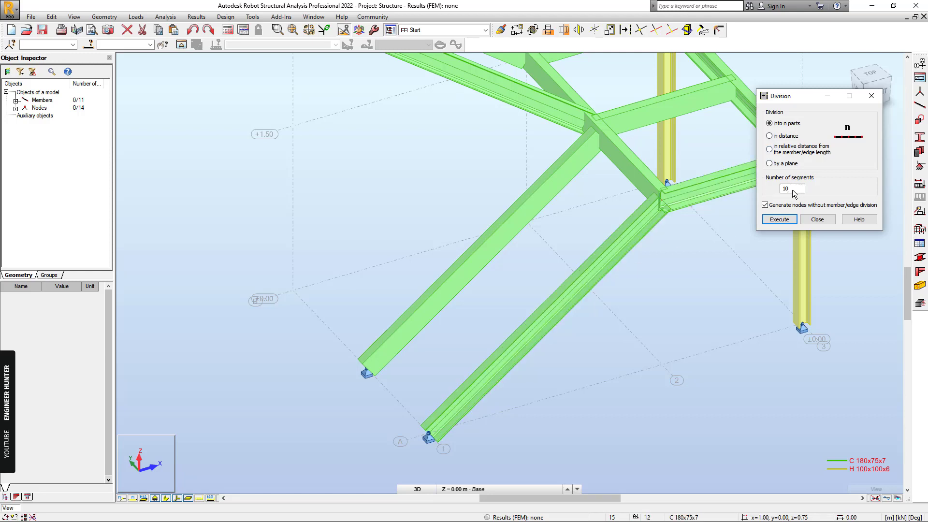
left_click(500, 352)
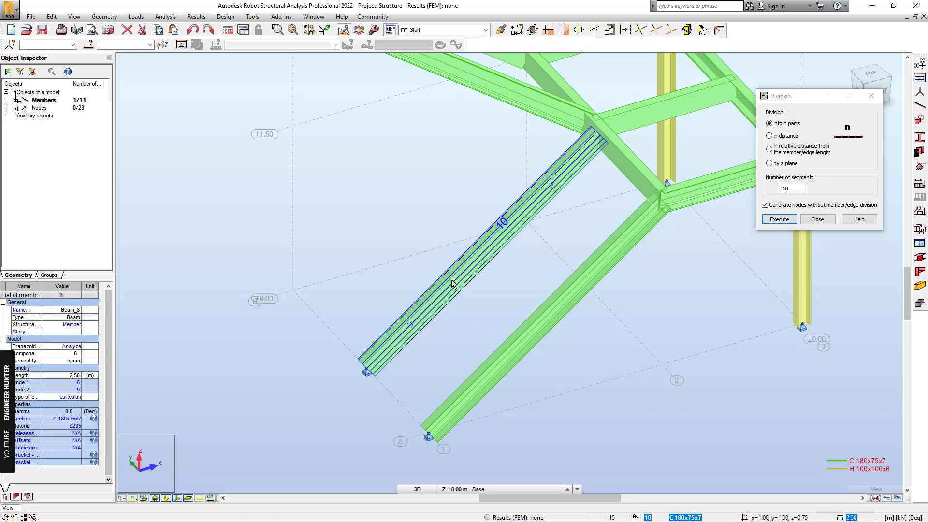
left_click(122, 498)
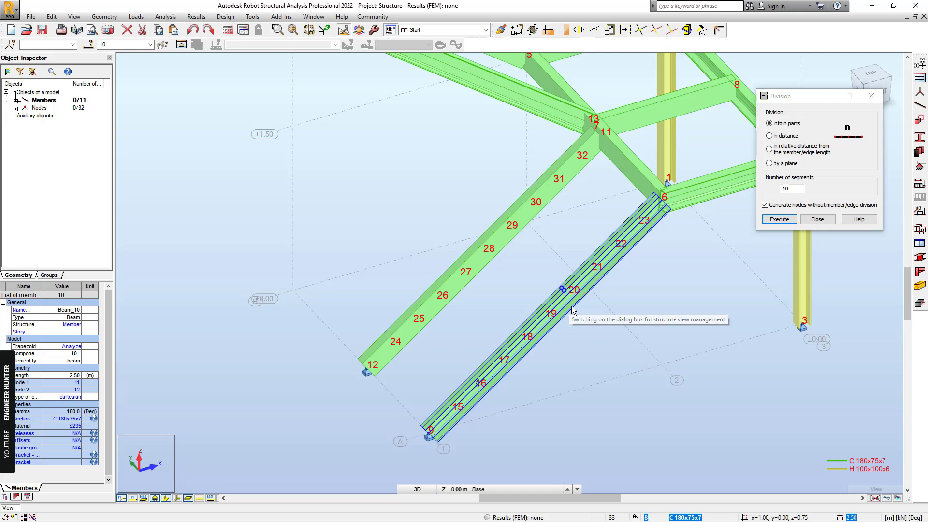
left_click(817, 220)
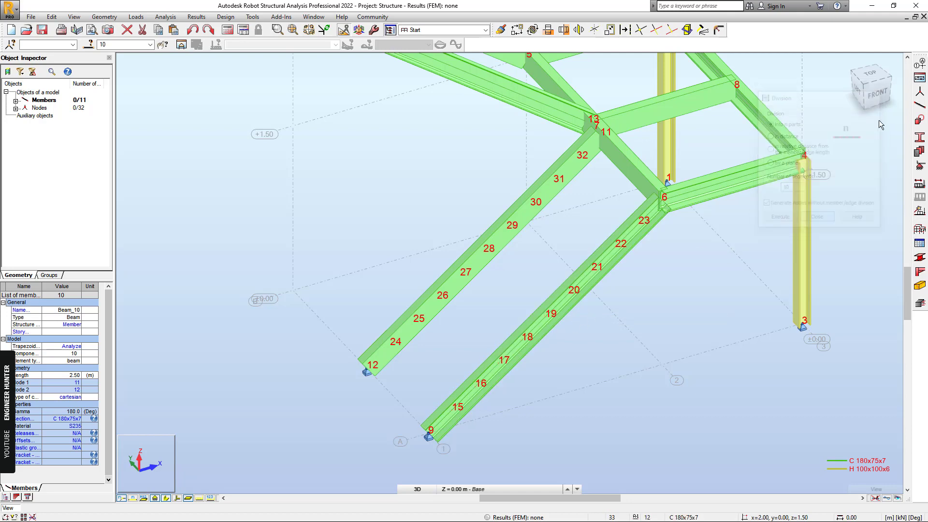
- Draw a CHAN_1 tread member from node 15 across to the opposite stringer
left_click(921, 105)
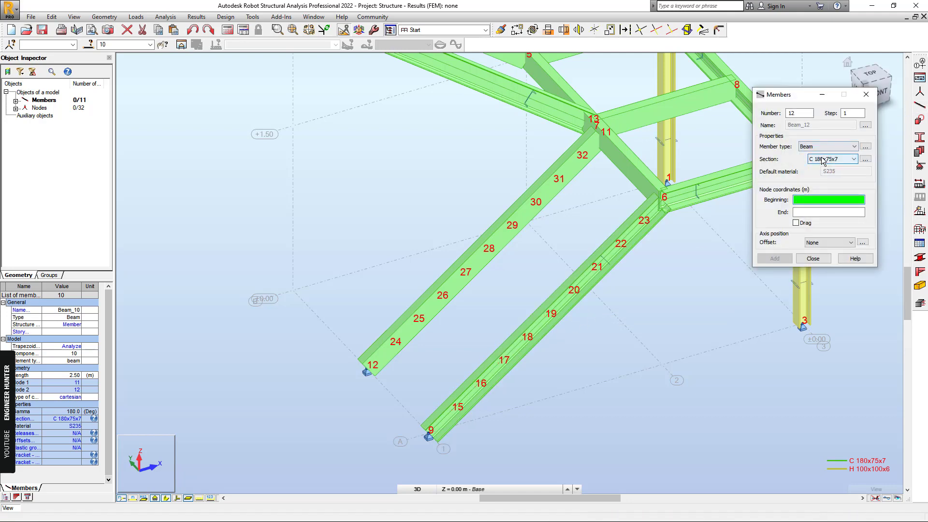
left_click(823, 159)
left_click(824, 175)
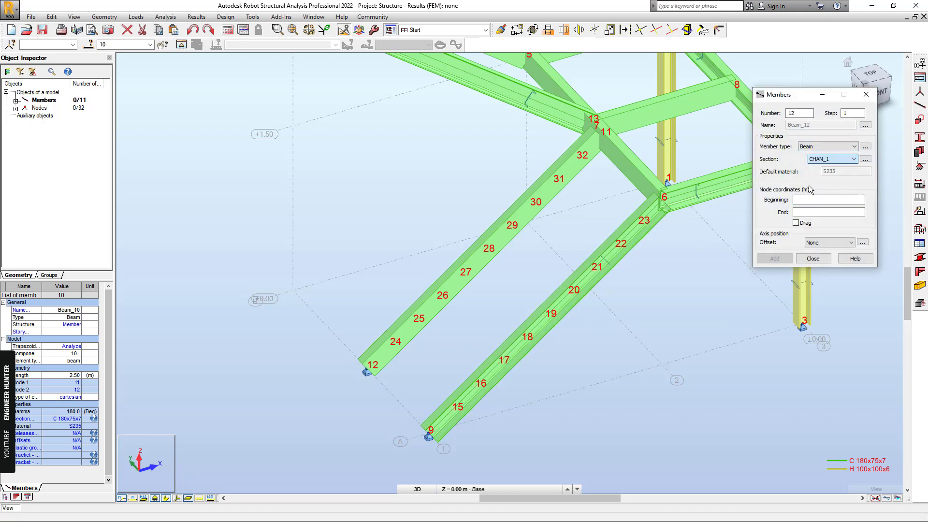
left_click(453, 412)
left_click(393, 347)
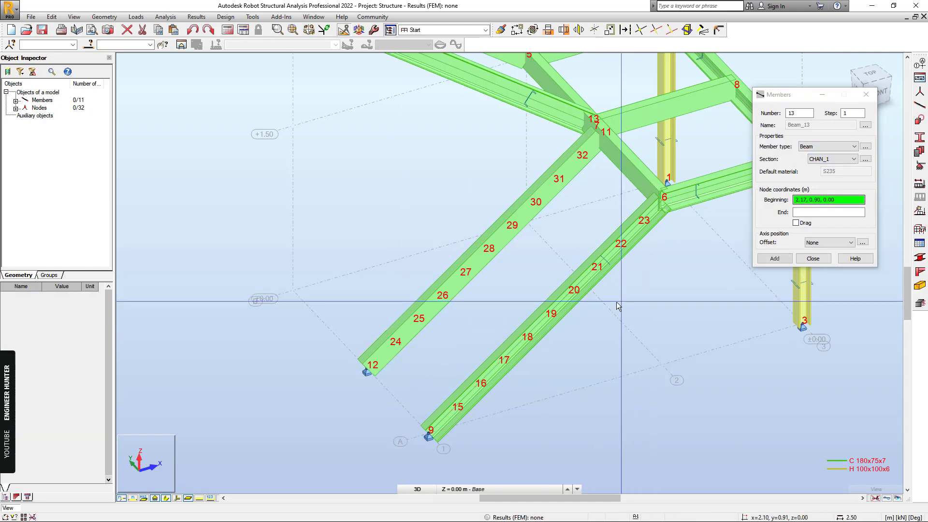
left_click(813, 258)
- Rotate tread beam 12 to a 270° gamma angle
left_click(104, 16)
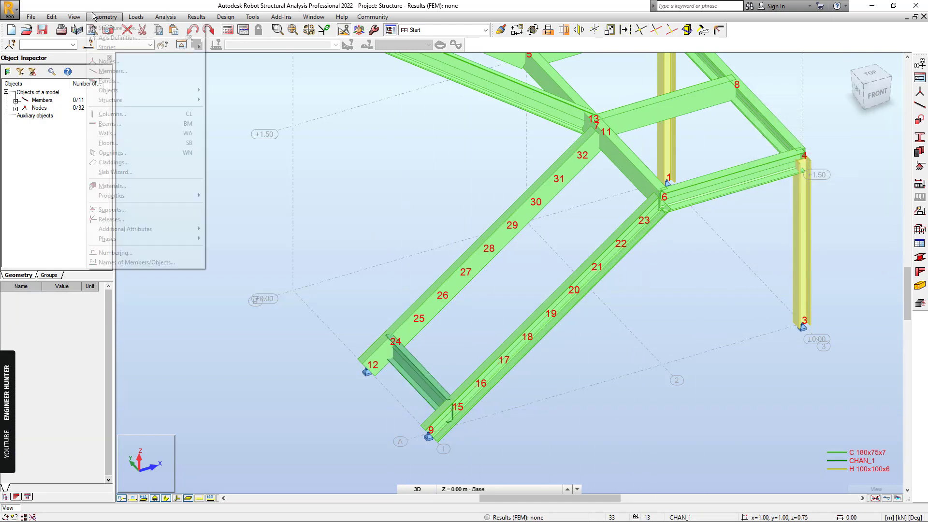
mouse_move(146, 198)
left_click(264, 205)
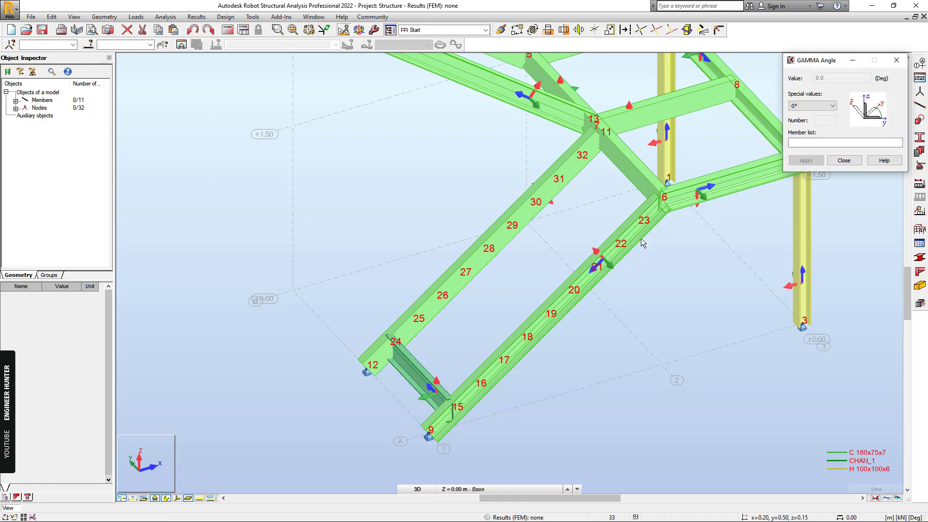
left_click(808, 107)
left_click(806, 121)
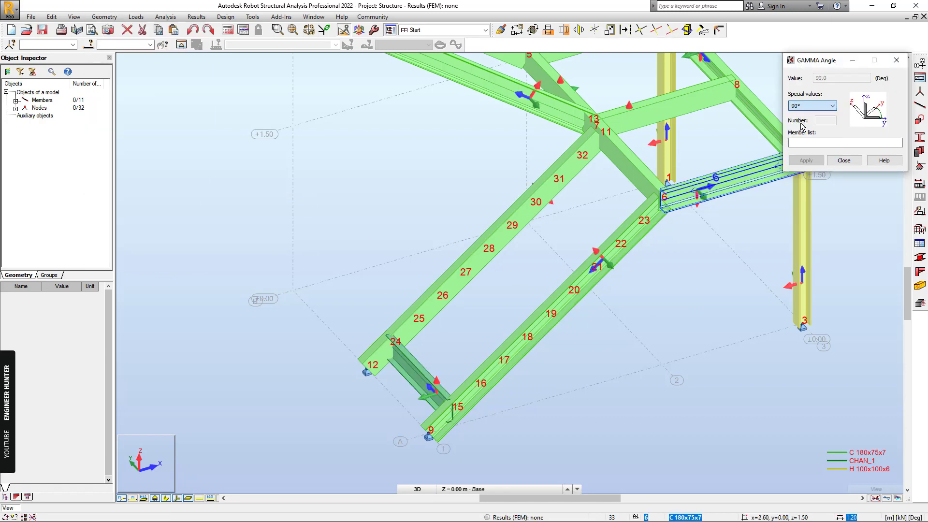
left_click(815, 107)
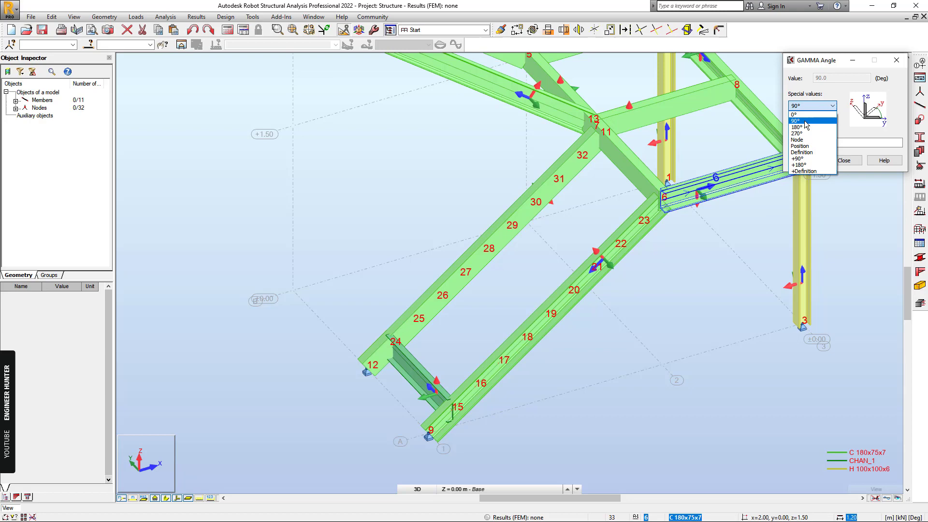
left_click(805, 131)
left_click(426, 372)
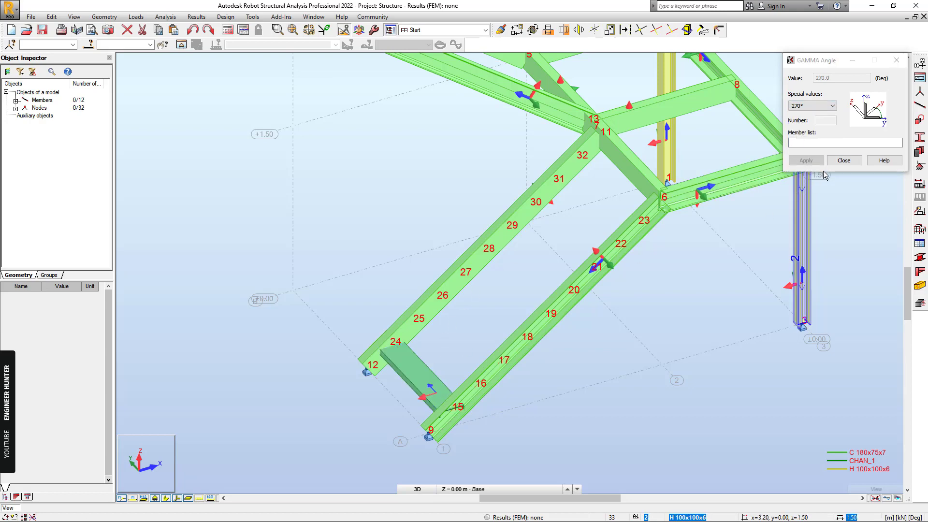
left_click(845, 160)
- Copy tread 12 eight times by translation vector 0.20, 0.00, 0.15
left_click(418, 388)
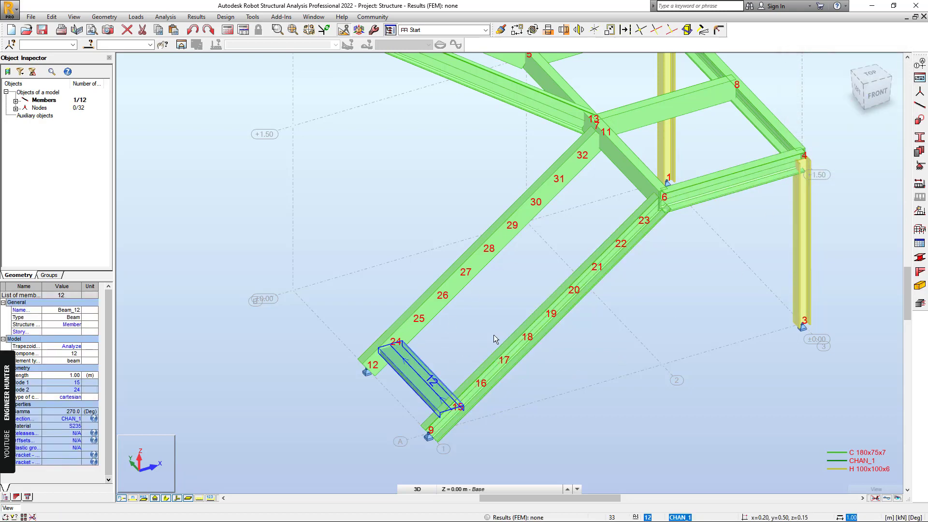
left_click(516, 30)
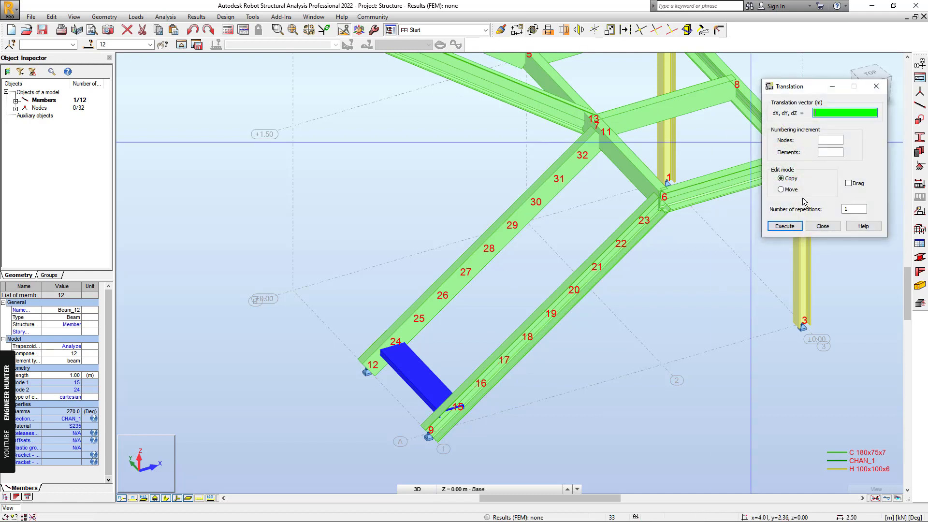
left_click(667, 183)
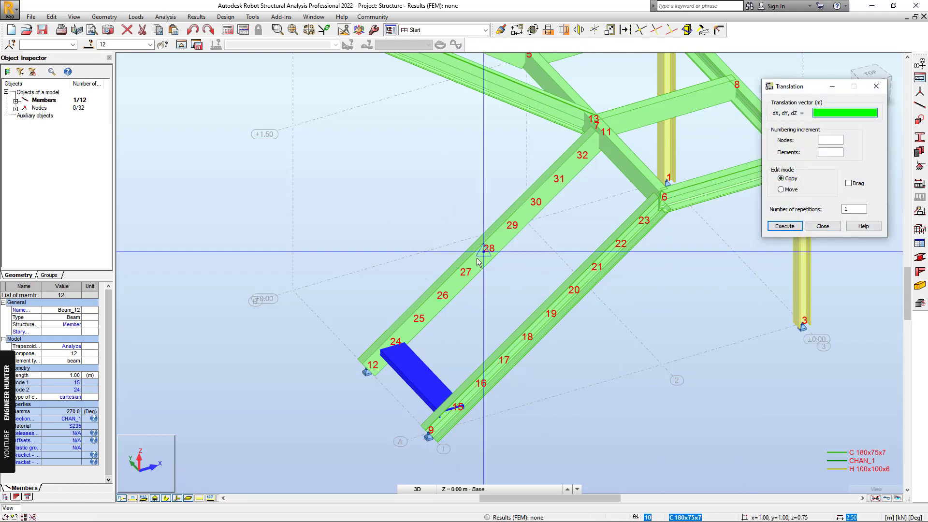
left_click(843, 209)
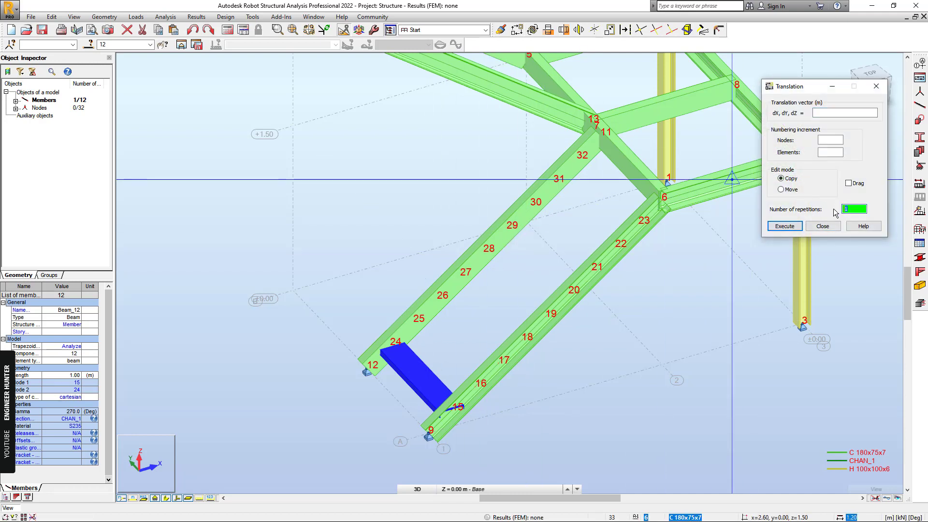
left_click(825, 113)
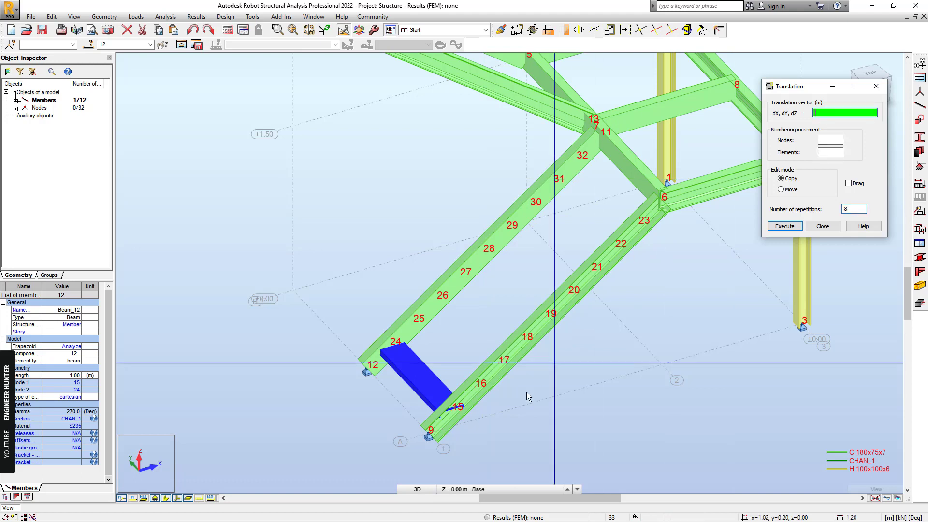
left_click(452, 415)
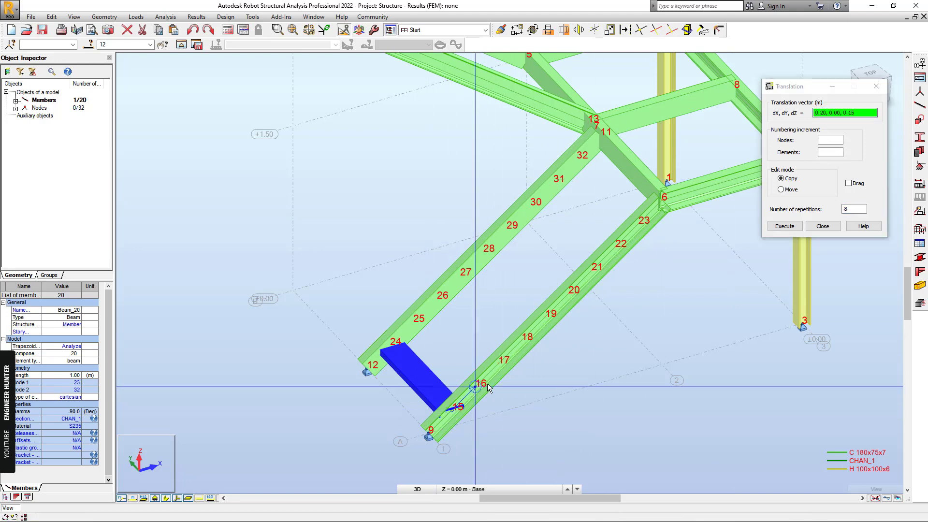
left_click(824, 226)
left_click(613, 333)
scroll(613, 334, "down", 4)
middle_click_drag(613, 334, 526, 221, "shift")
- Divide upper stringers 10–5 and 14–13 into ten parts each
scroll(526, 221, "up", 1)
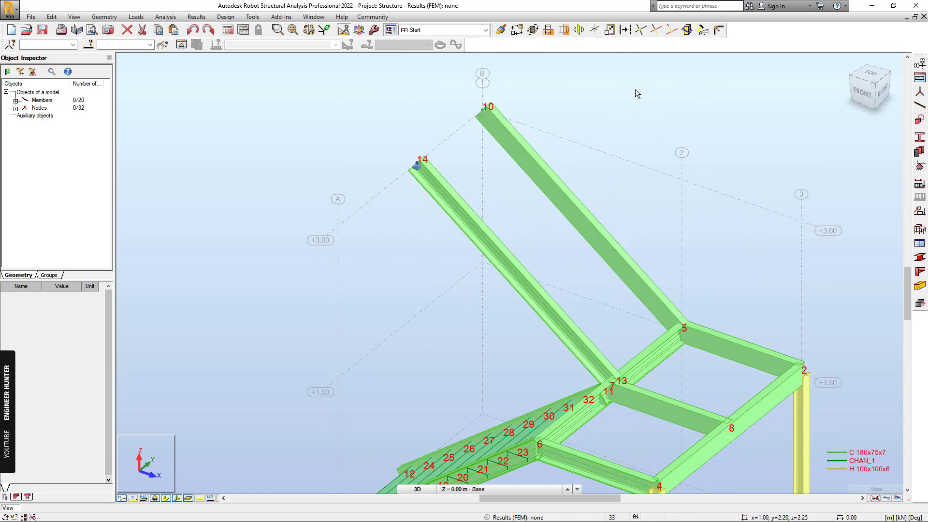
left_click(625, 30)
left_click(609, 231)
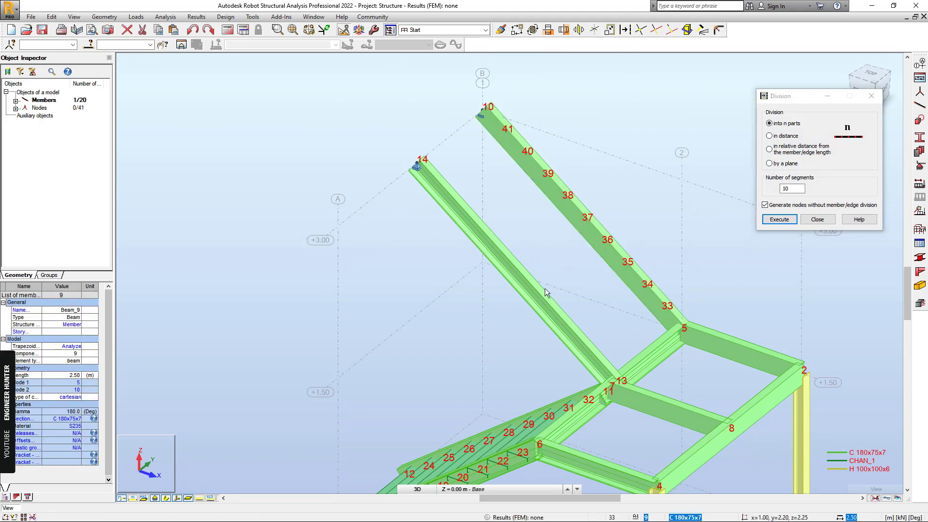
key("Return")
left_click(818, 219)
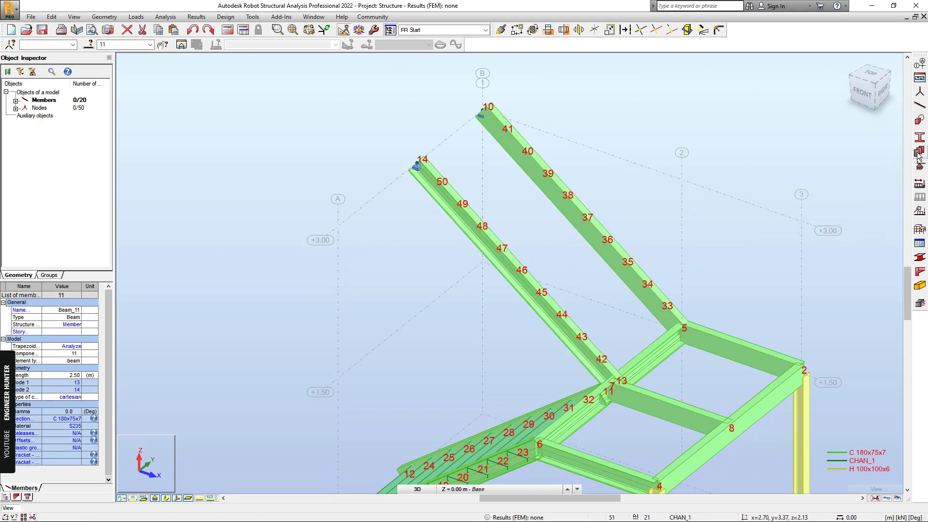
- Draw a new tread member from node 42 to node 33
left_click(920, 106)
left_click(598, 361)
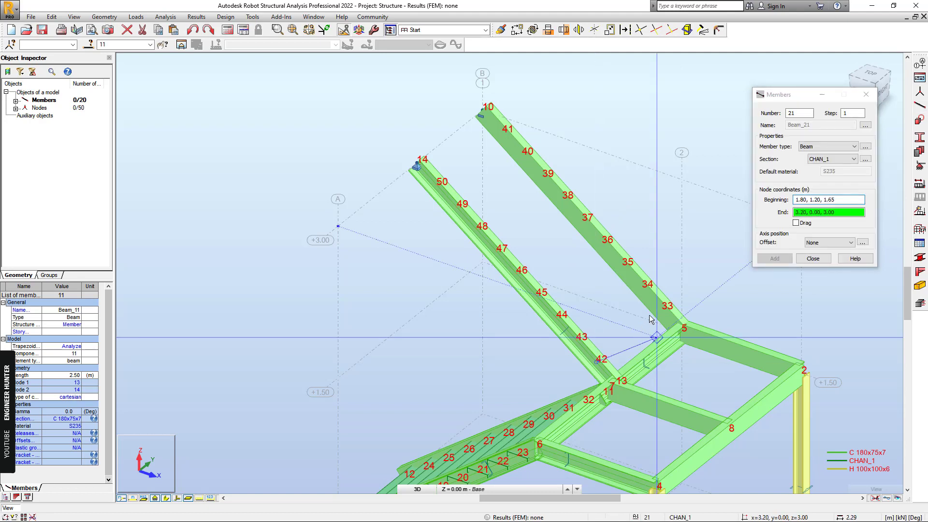
left_click(661, 309)
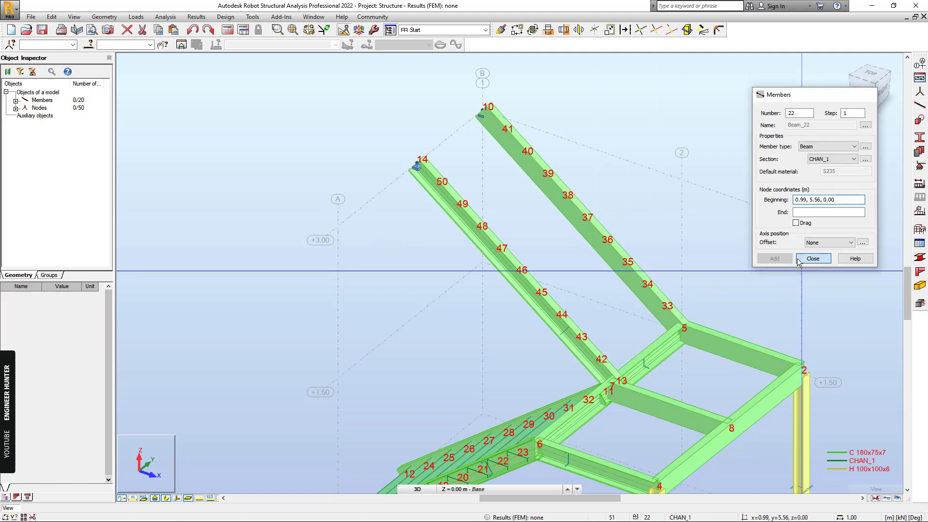
left_click(813, 259)
- Set the new tread's gamma angle to 270°
left_click(105, 18)
mouse_move(159, 199)
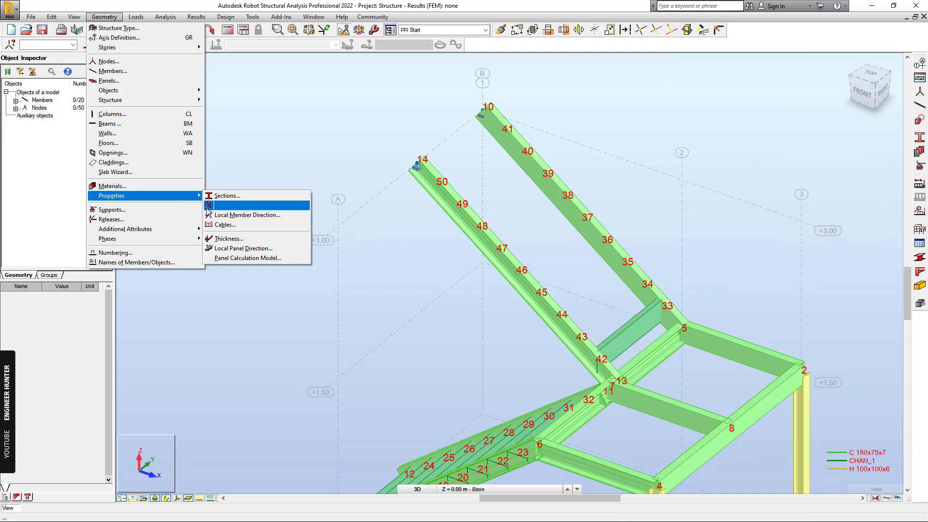
left_click(259, 209)
left_click(806, 106)
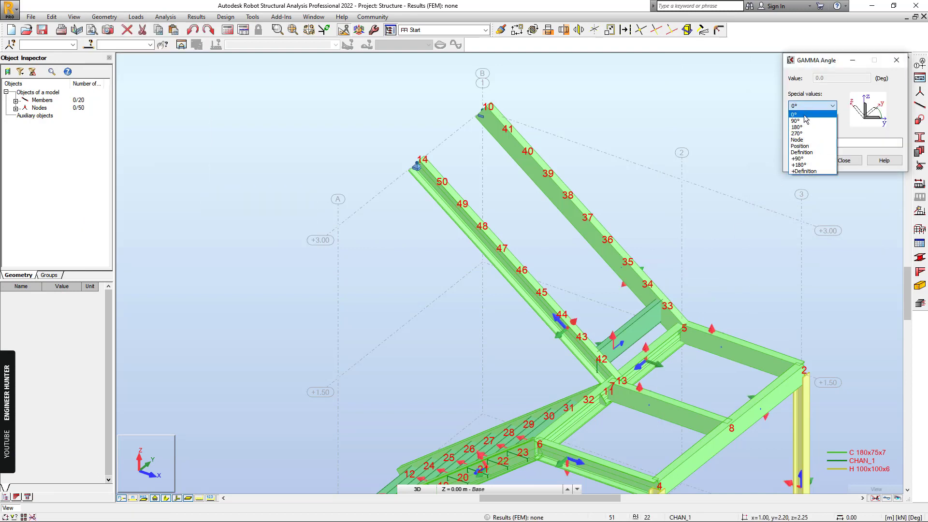
left_click(798, 133)
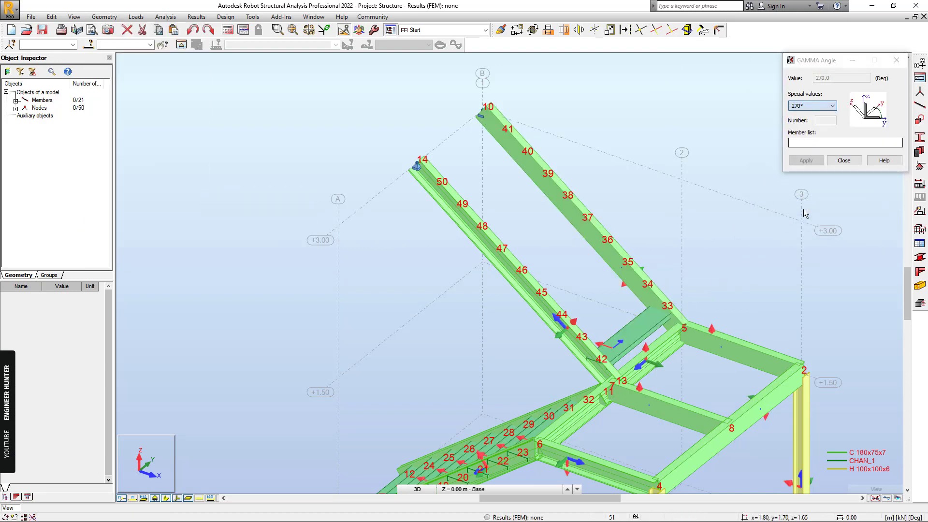
left_click(845, 161)
- Copy tread 21 eight times by translation vector -0.20, 0.00, 0.15
left_click(643, 325)
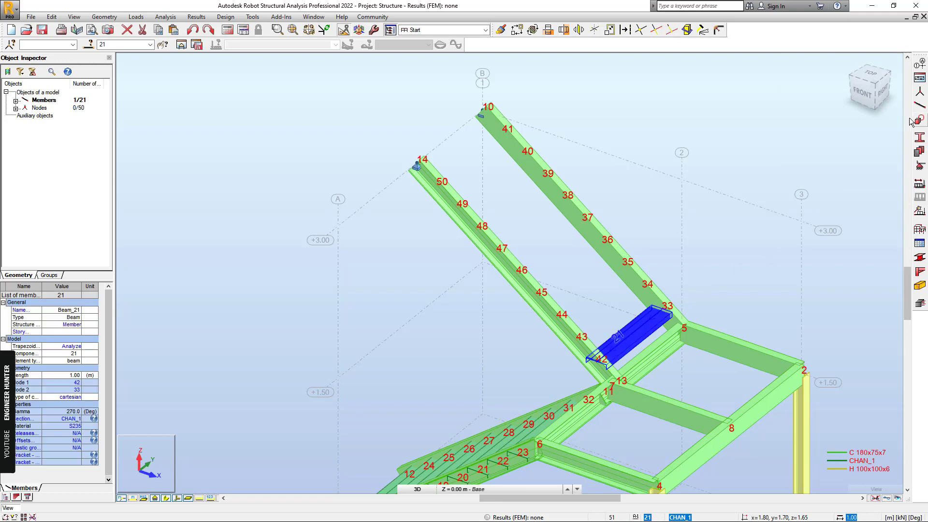
left_click(518, 30)
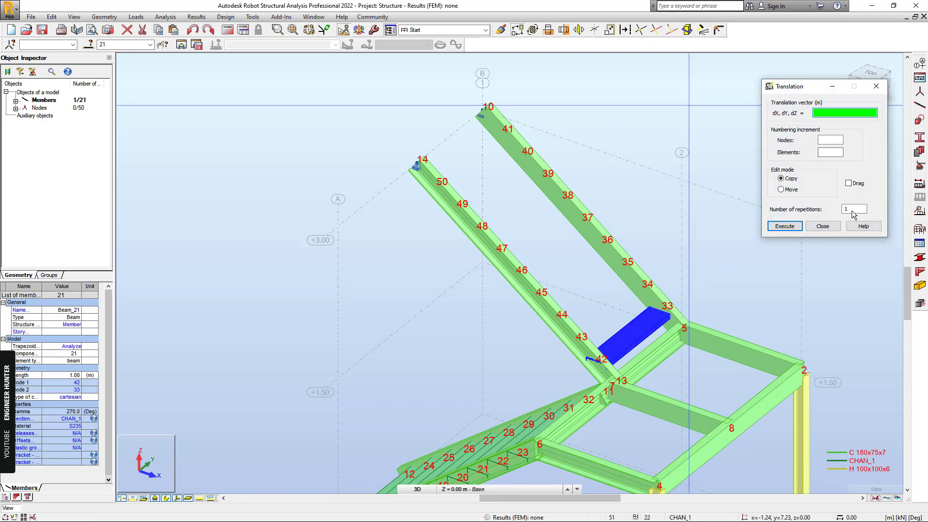
left_click(854, 211)
left_click(846, 113)
left_click(640, 290)
left_click(823, 226)
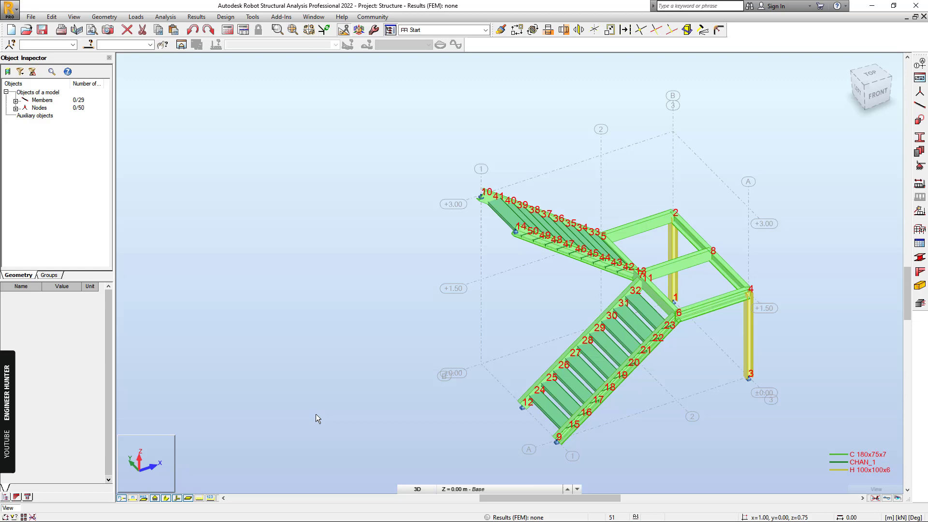
- Hide node and member numbering and frame the whole staircase in the 3D view
left_click(121, 498)
middle_click_drag(747, 328, 787, 352, "shift")
scroll(651, 299, "up", 2)
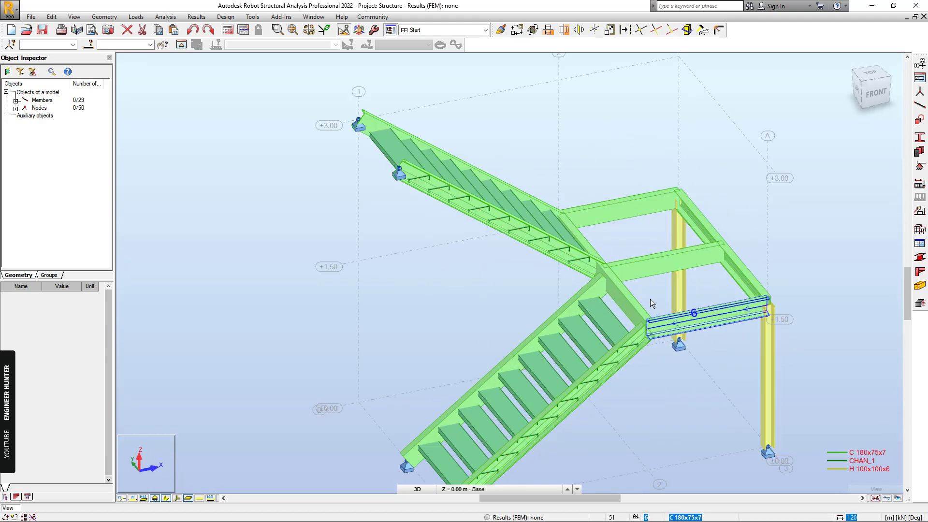
scroll(698, 344, "down", 2)
middle_click_drag(698, 344, 657, 292)
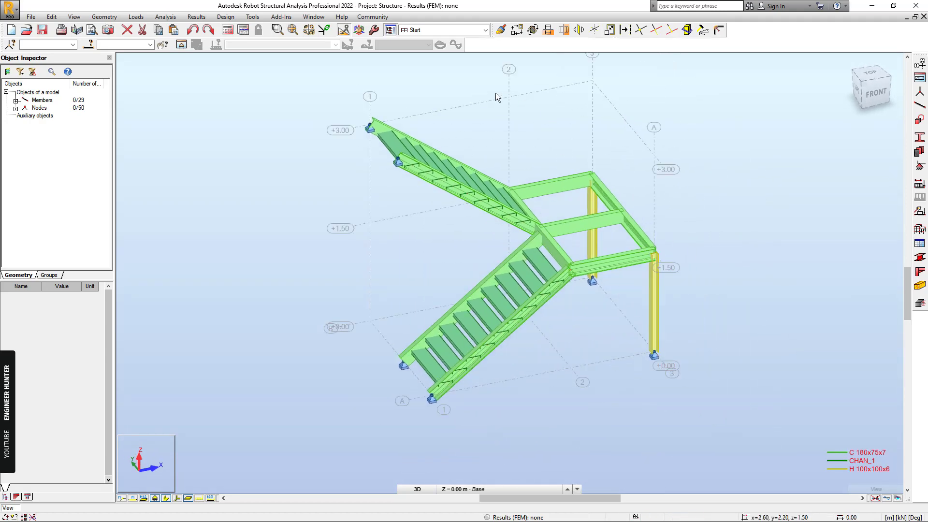
- Create a cladding panel over the landing using its four corner nodes as the contour
left_click(105, 17)
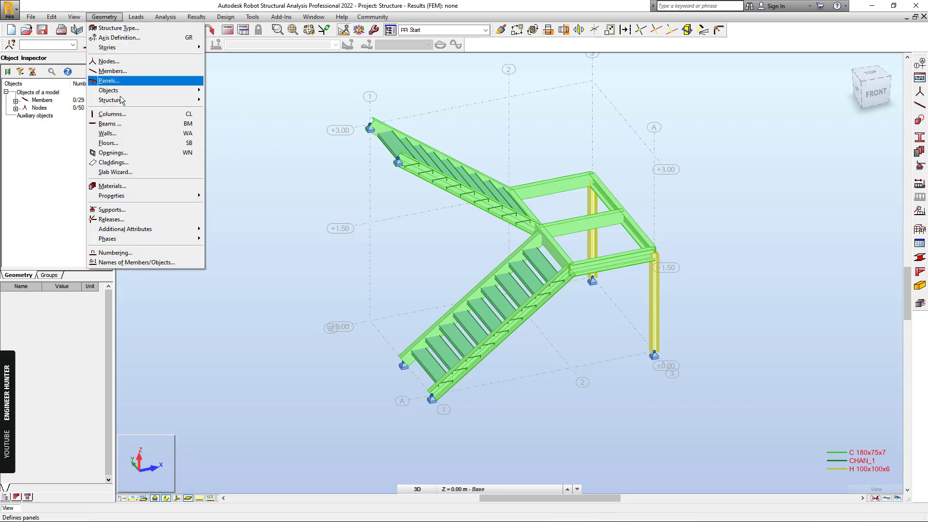
left_click(129, 165)
left_click(572, 269)
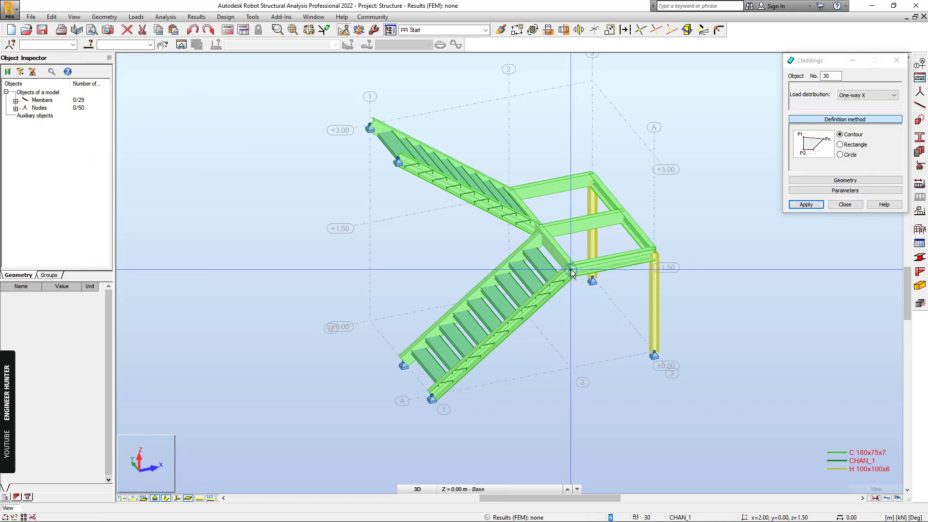
left_click(652, 251)
left_click(592, 180)
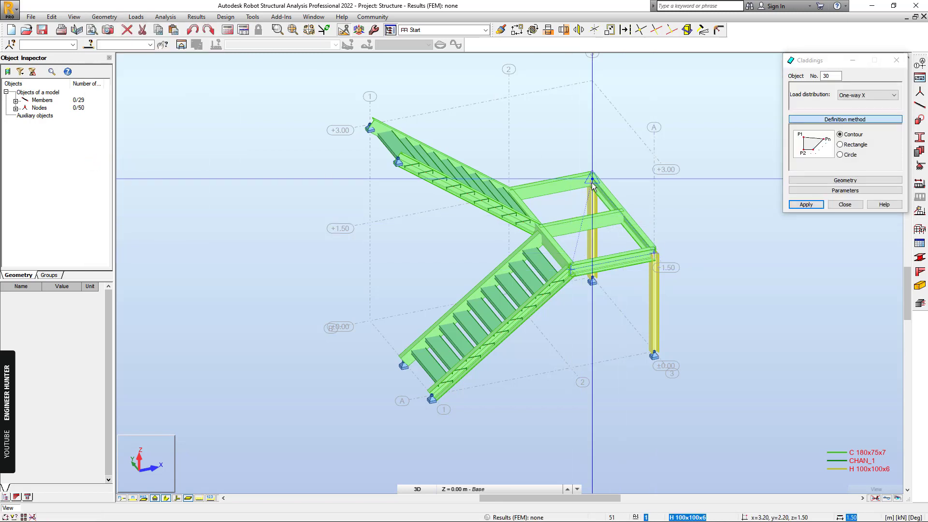
left_click(510, 195)
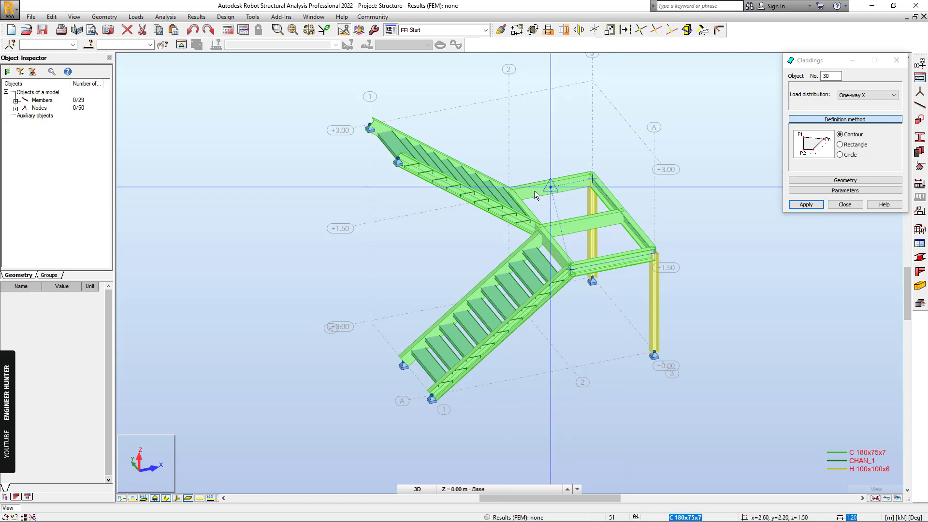
left_click(572, 269)
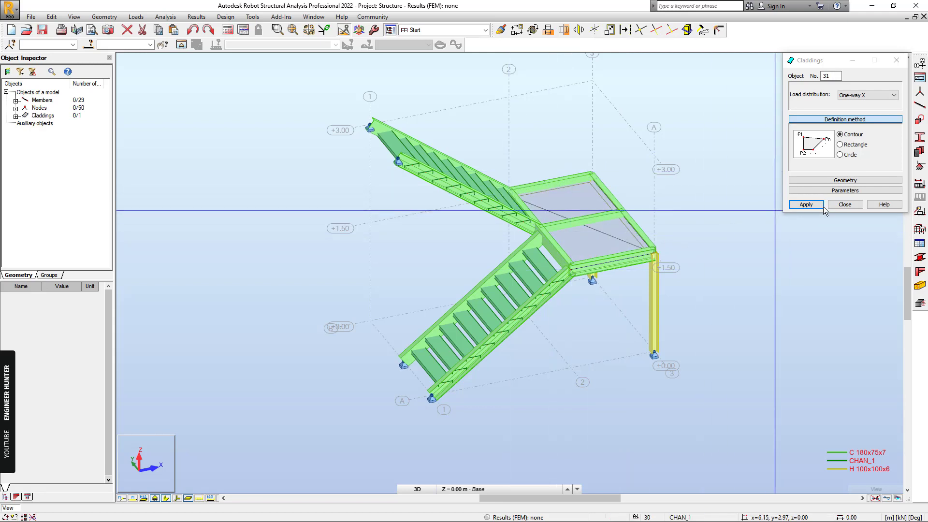
left_click(846, 204)
middle_click_drag(718, 287, 774, 203, "shift")
- Add dead load cases DL1 and DL2, then set the next case's nature to live (LL1)
left_click(920, 184)
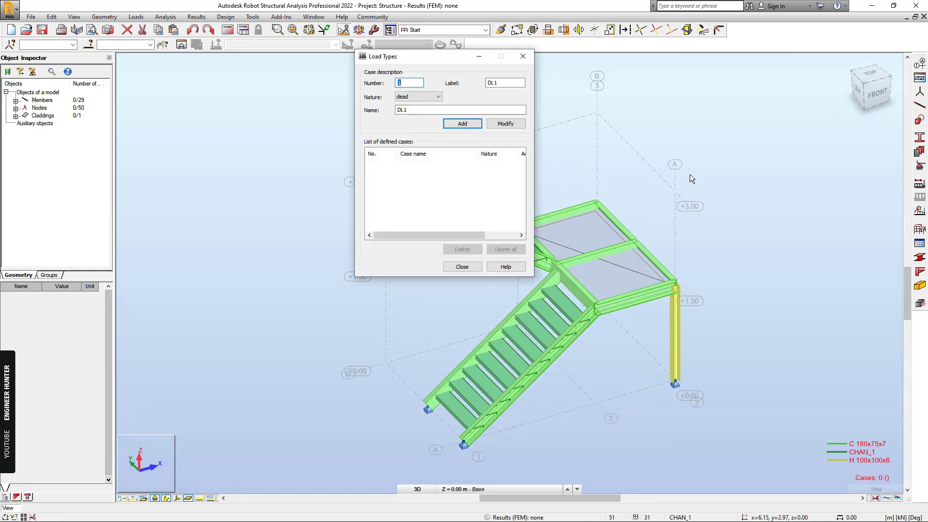
left_click_drag(441, 56, 798, 72)
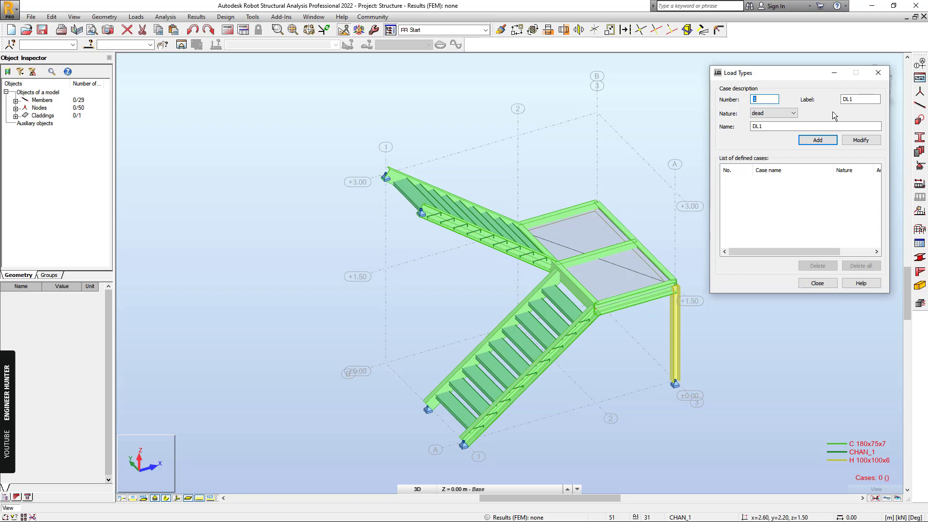
left_click(818, 140)
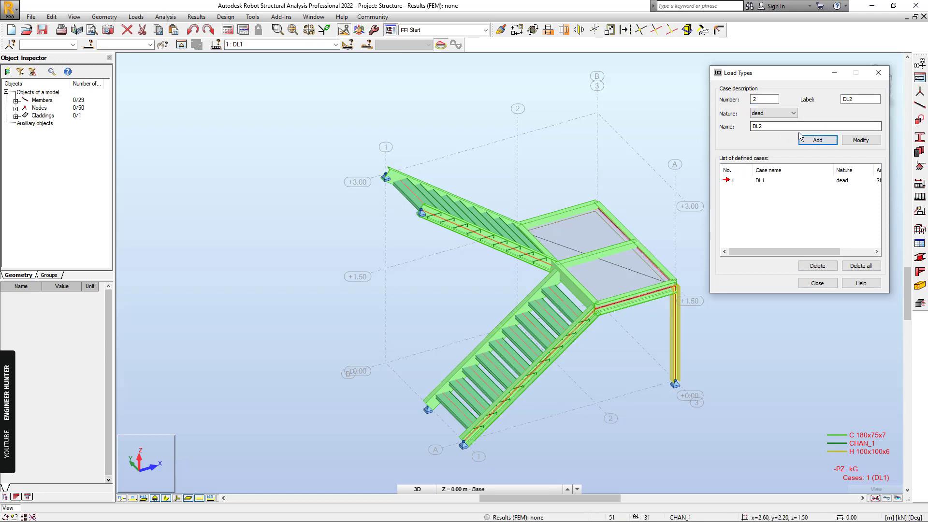
key("Return")
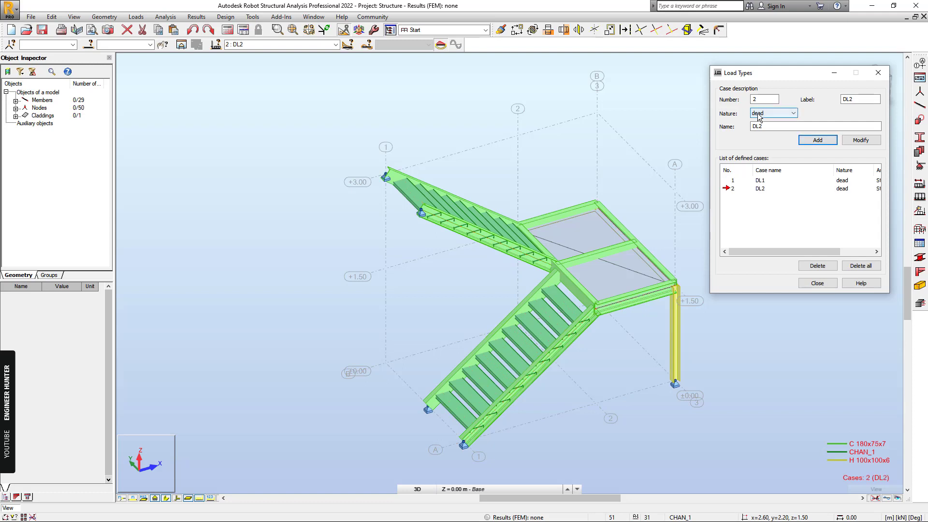
left_click(787, 113)
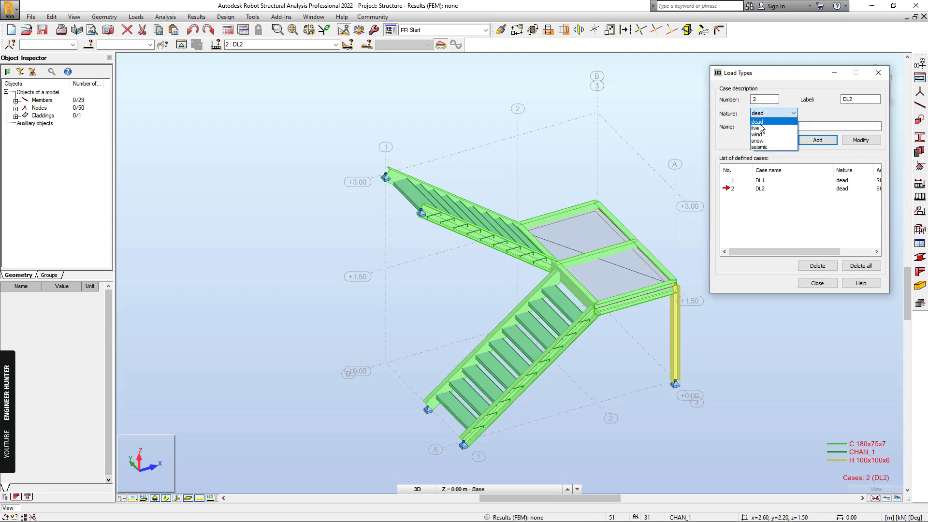
left_click(784, 127)
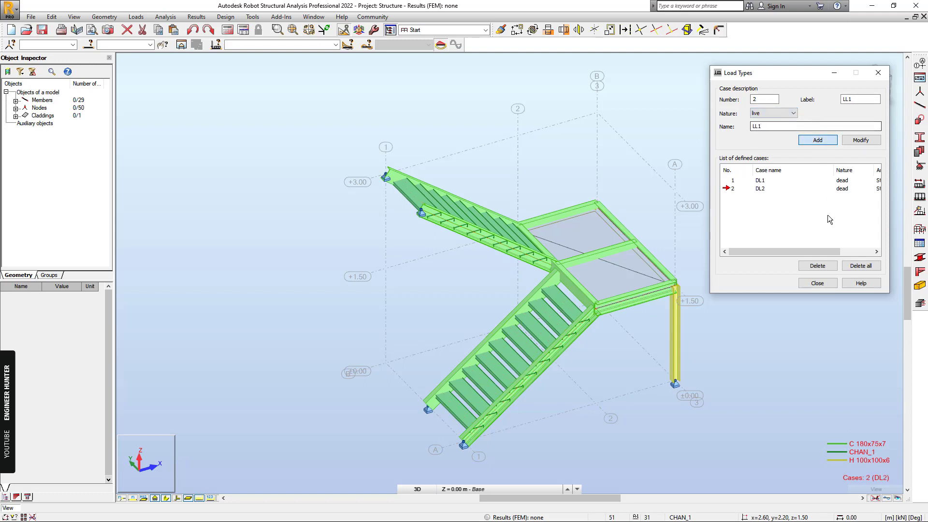
- Add live case LL1, then apply a uniform -2.50 kPa surface load to the landing under DL2
key("Return")
left_click(818, 284)
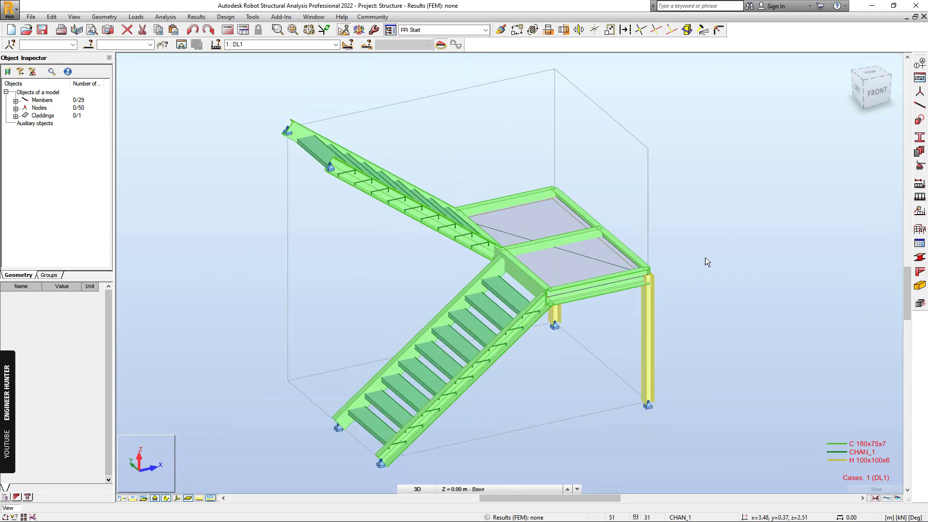
left_click(918, 197)
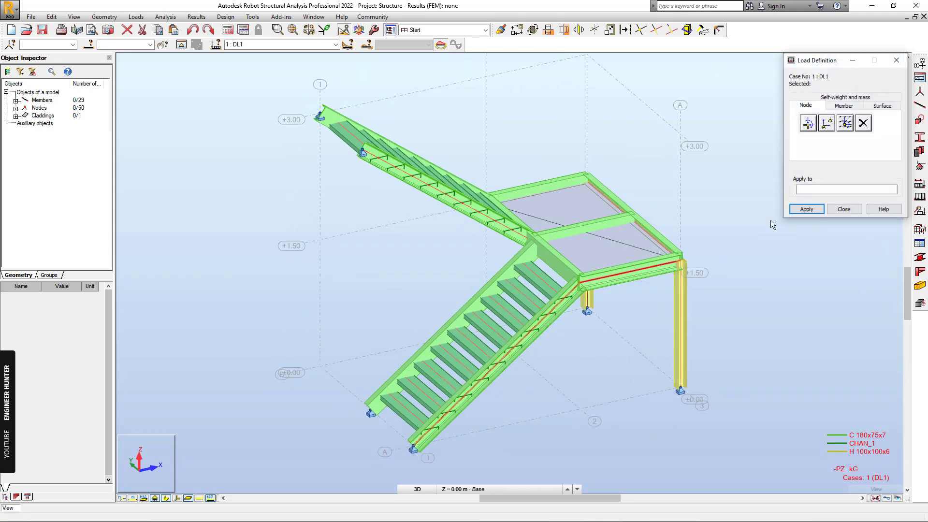
left_click(876, 108)
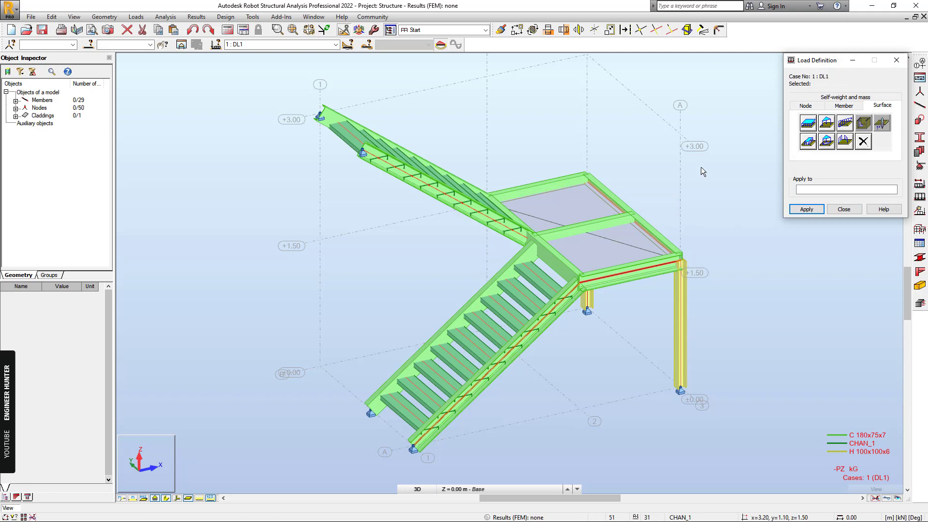
right_click(605, 145)
left_click(651, 161)
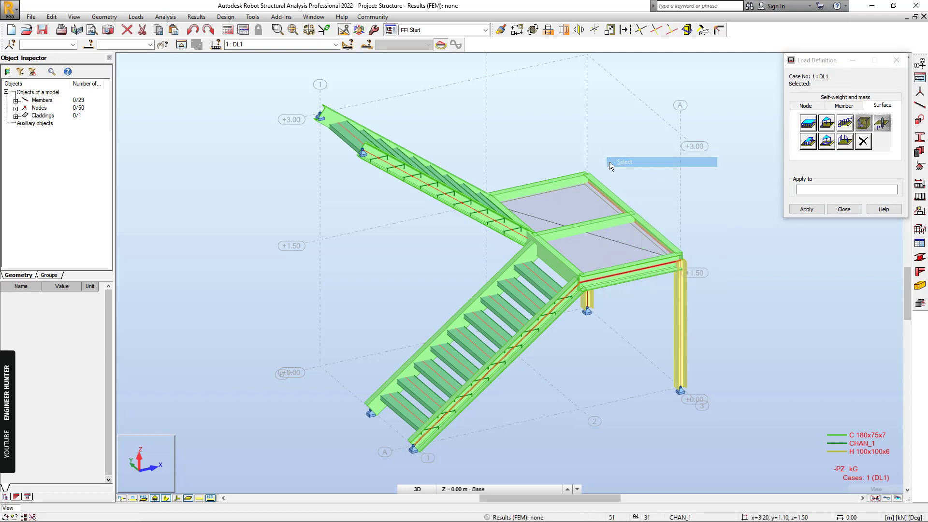
left_click(334, 45)
left_click(280, 58)
left_click(573, 206)
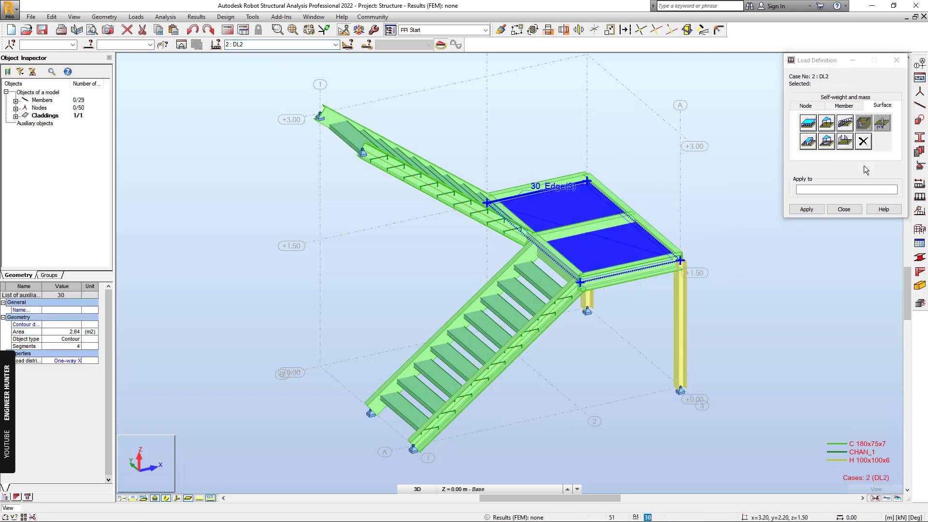
left_click(808, 123)
left_click(811, 237)
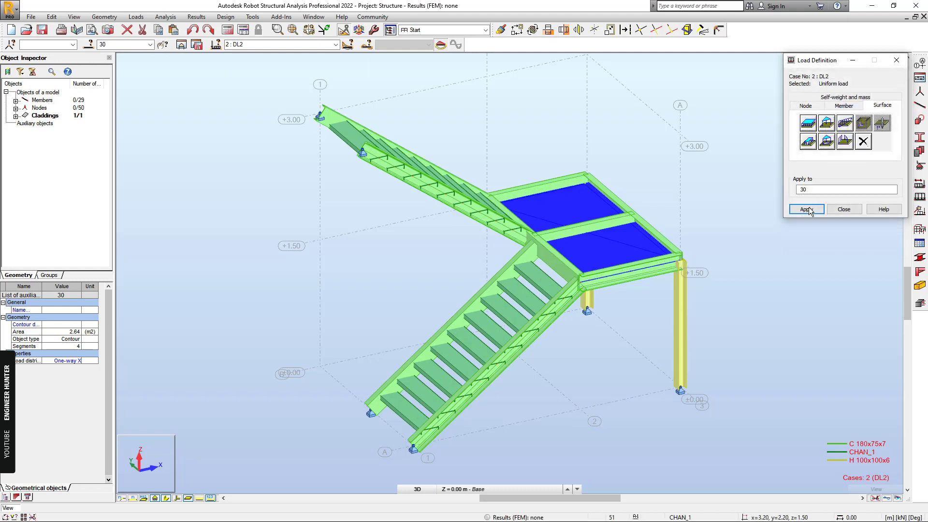
left_click(806, 209)
- Apply a uniform -5.00 kPa surface load to the landing under LL1 and clear the selection
left_click(306, 42)
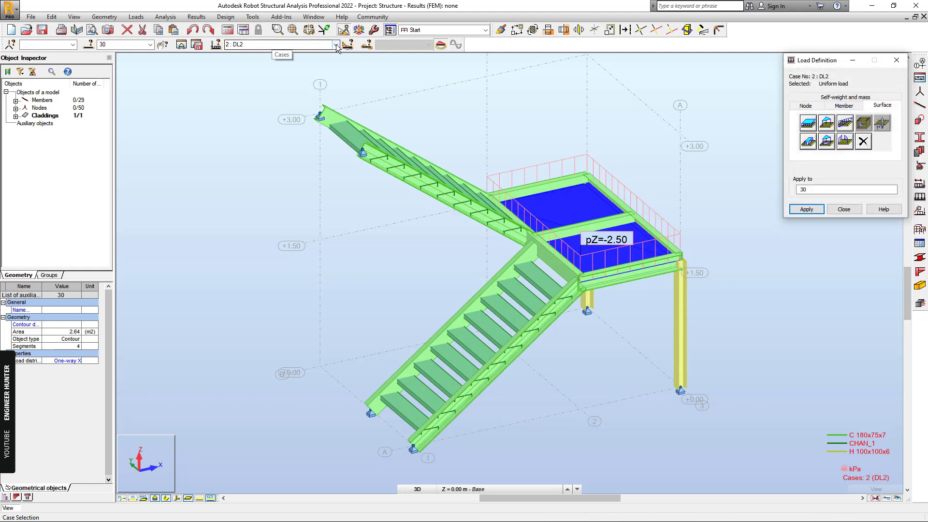
left_click(261, 68)
left_click(809, 122)
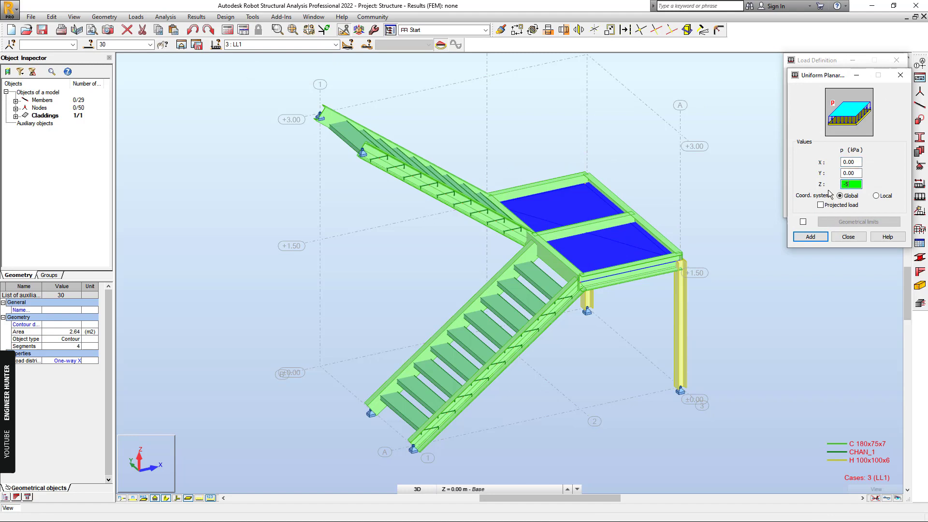
left_click(824, 236)
left_click(818, 213)
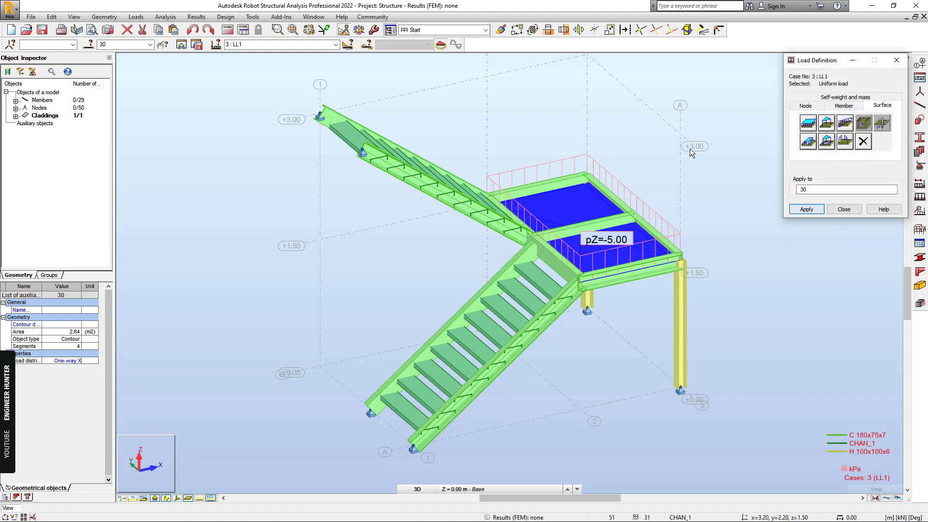
right_click(651, 148)
left_click(713, 164)
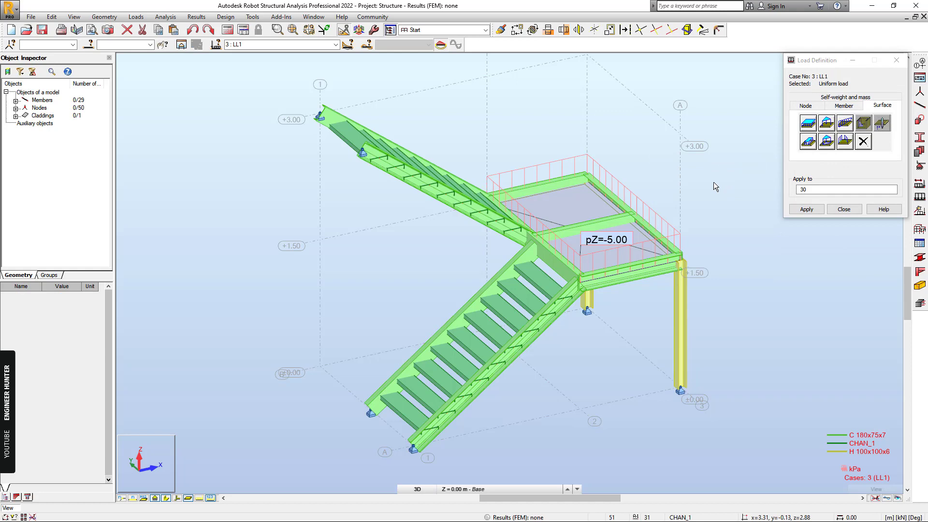
- Window-select the nine treads of each flight, members 12to29, for member loading
middle_click_drag(714, 182, 698, 220, "shift")
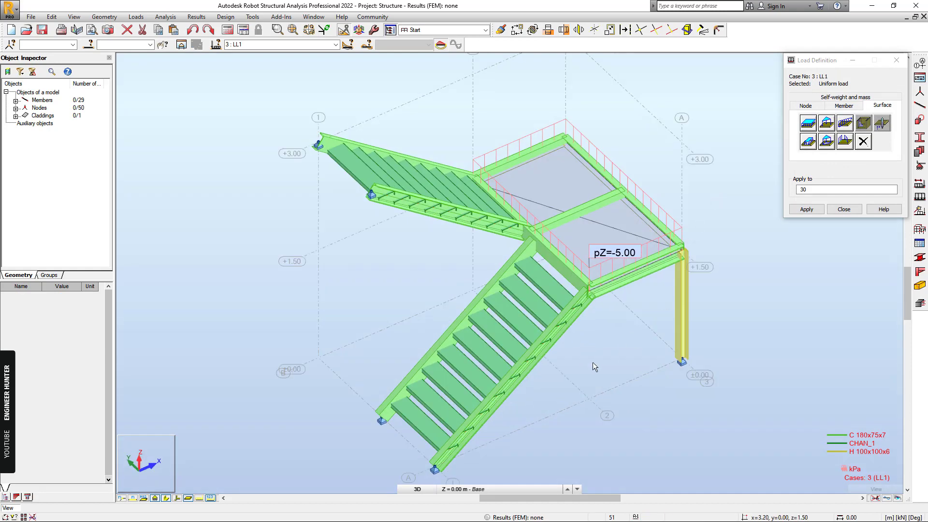
middle_click_drag(593, 361, 616, 312)
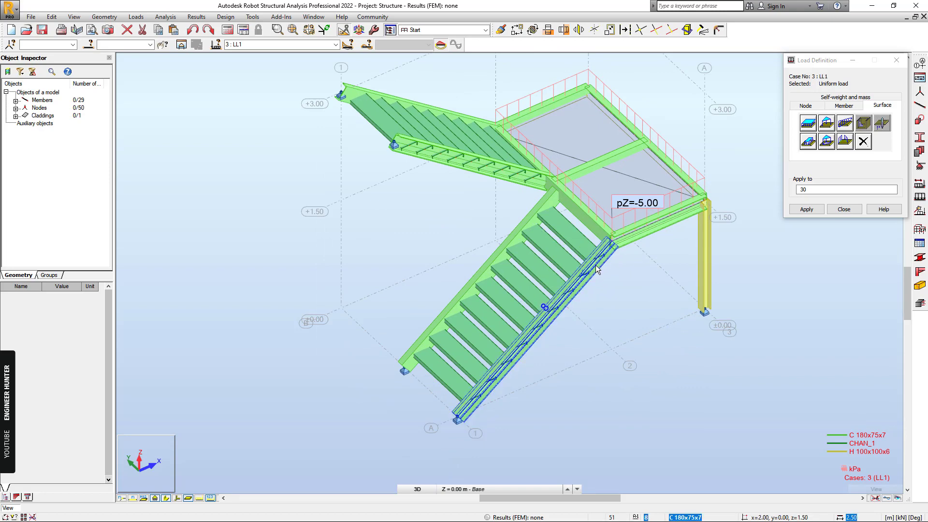
left_click(559, 313)
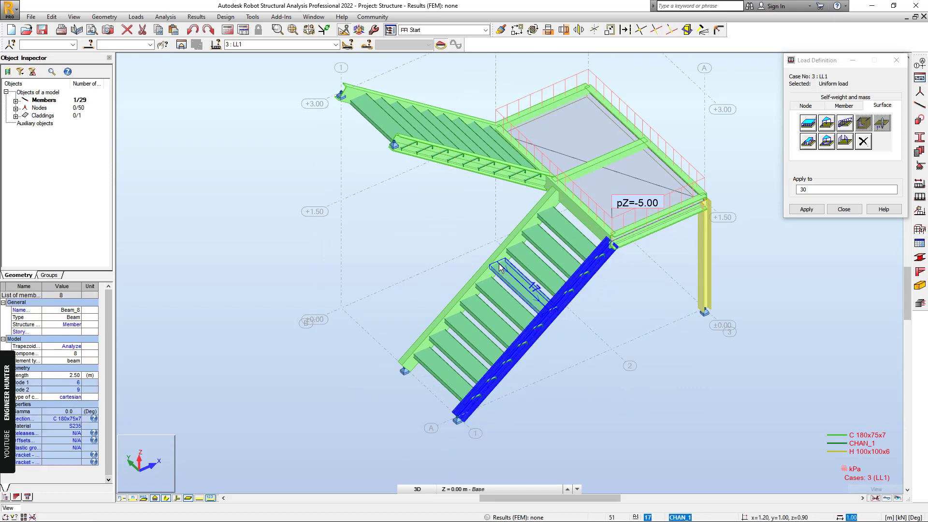
left_click(620, 286)
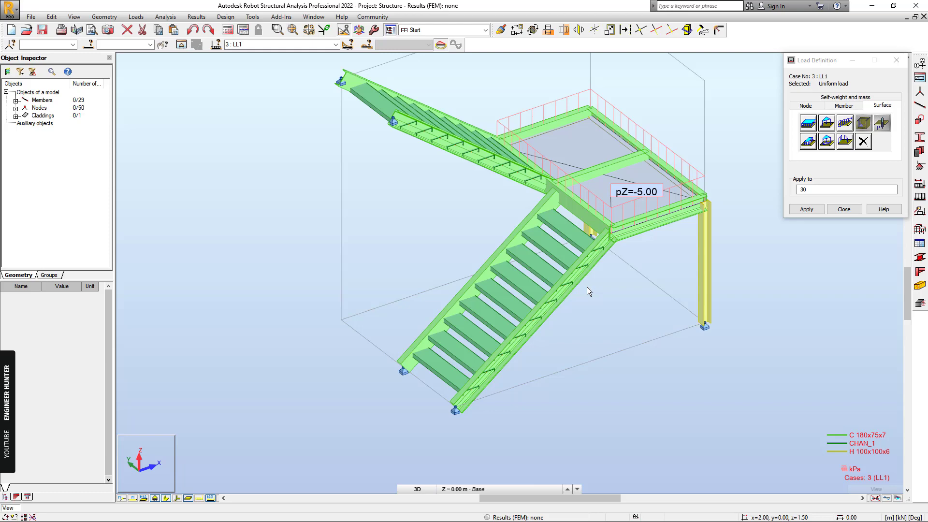
scroll(581, 302, "up", 1)
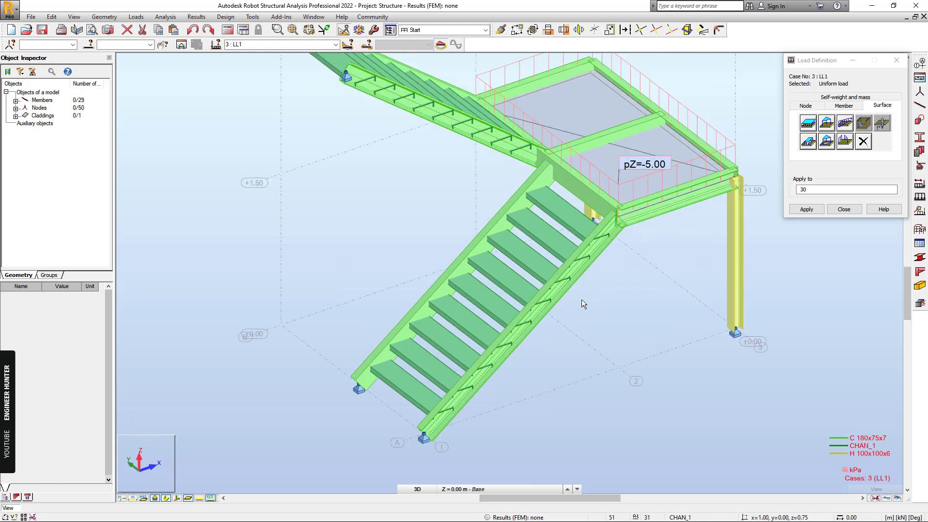
middle_click_drag(570, 347, 567, 433, "shift")
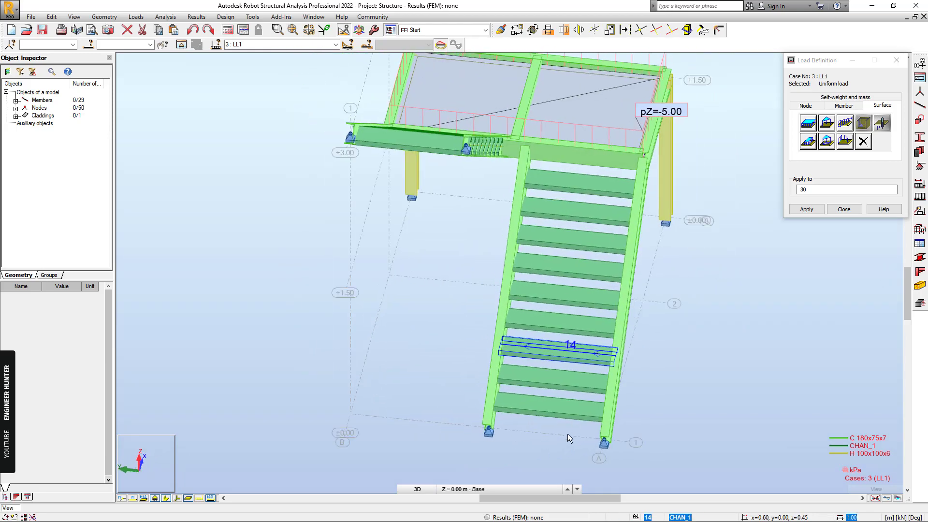
left_click_drag(568, 433, 561, 180)
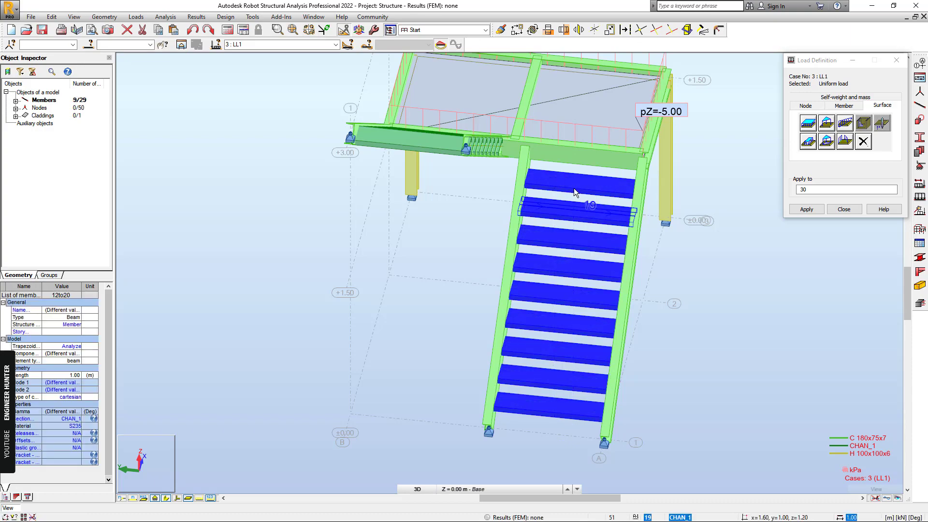
middle_click_drag(685, 276, 738, 272, "shift")
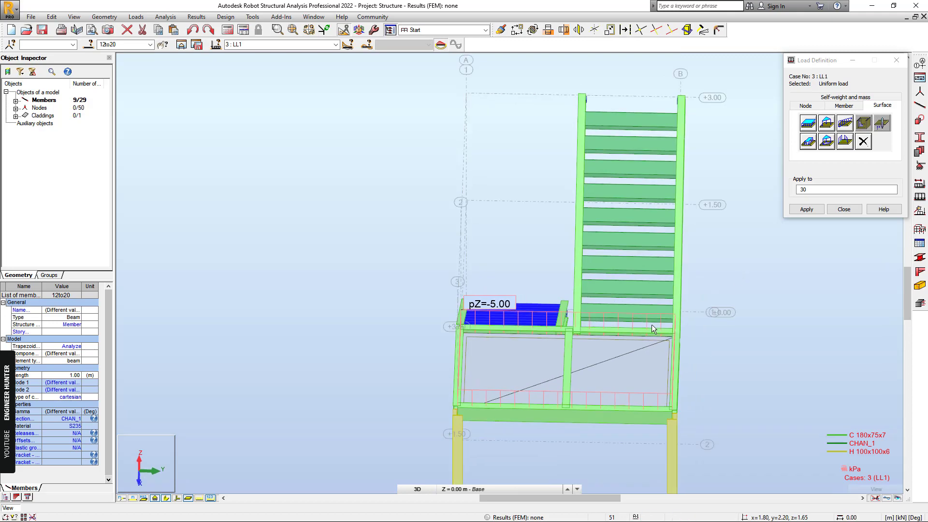
mouse_move(635, 310)
left_mouse_down()
mouse_move(625, 148)
mouse_move(629, 166)
left_mouse_up()
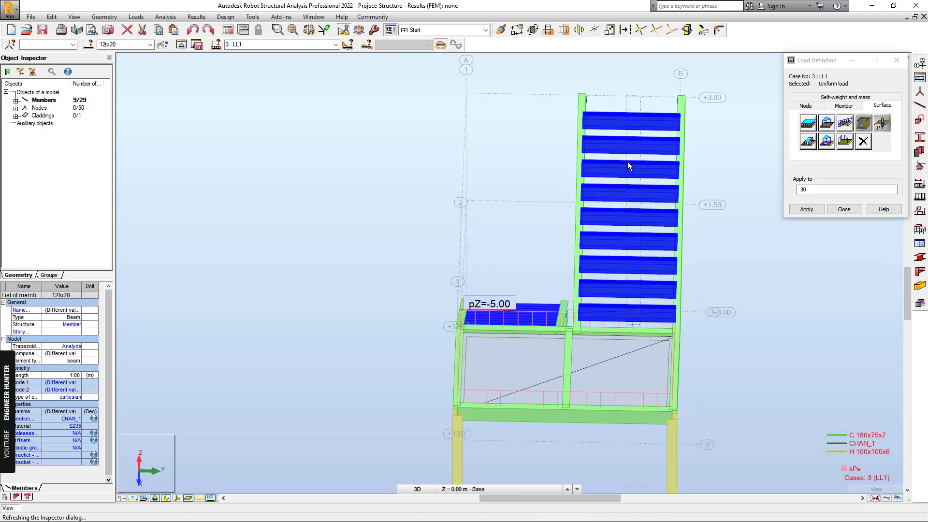
middle_click_drag(567, 375, 831, 194, "shift")
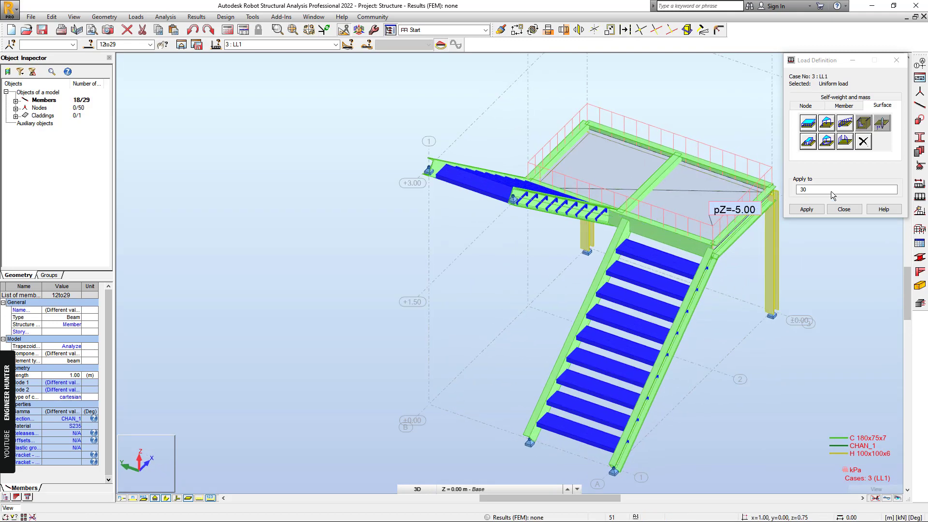
left_click(845, 106)
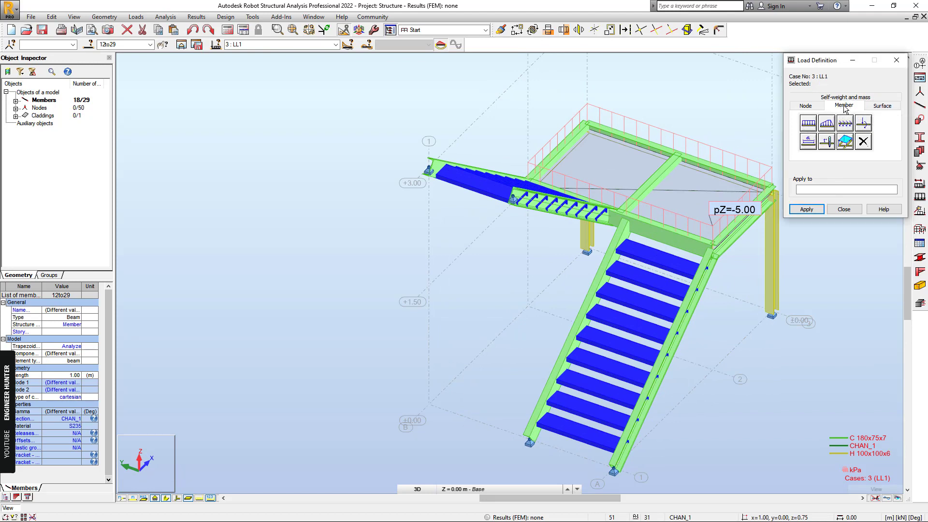
- Apply a uniform pZ = -2.00 kN/m load to the tread members under LL1
left_click(817, 124)
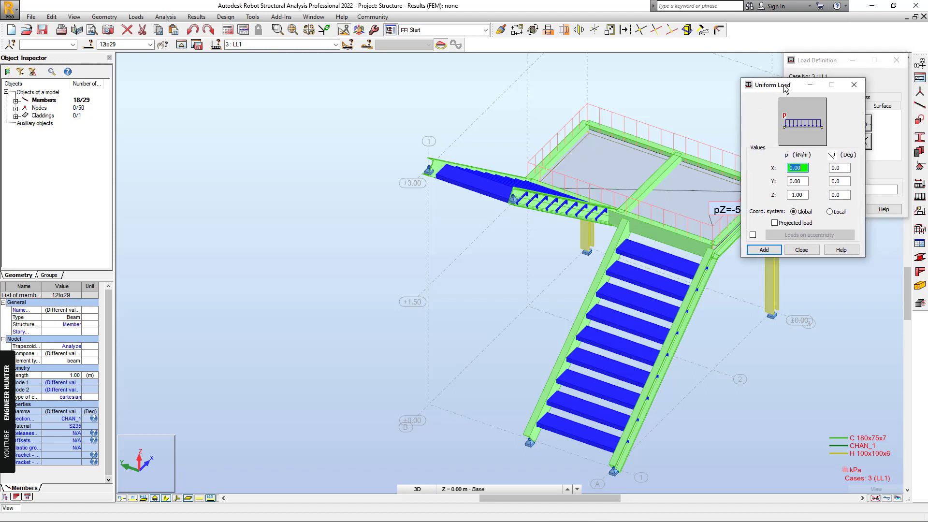
left_click(802, 196)
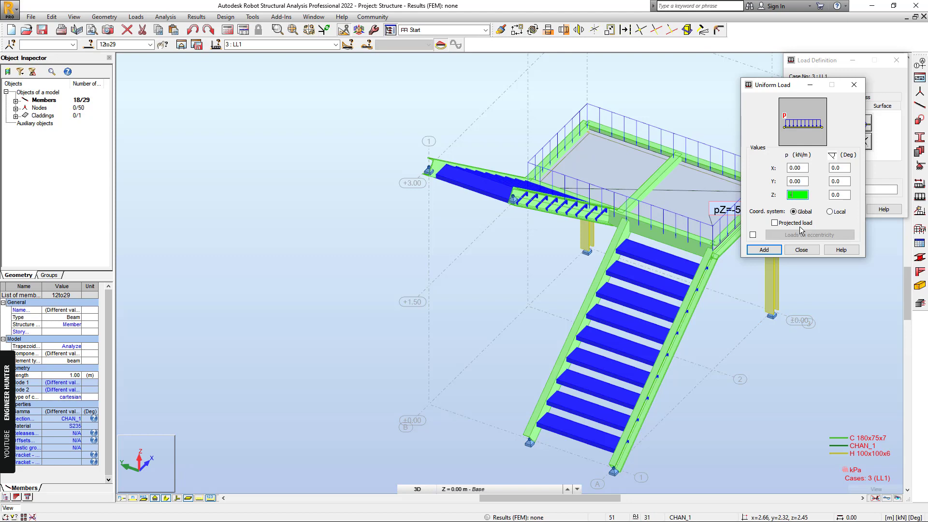
left_click(764, 250)
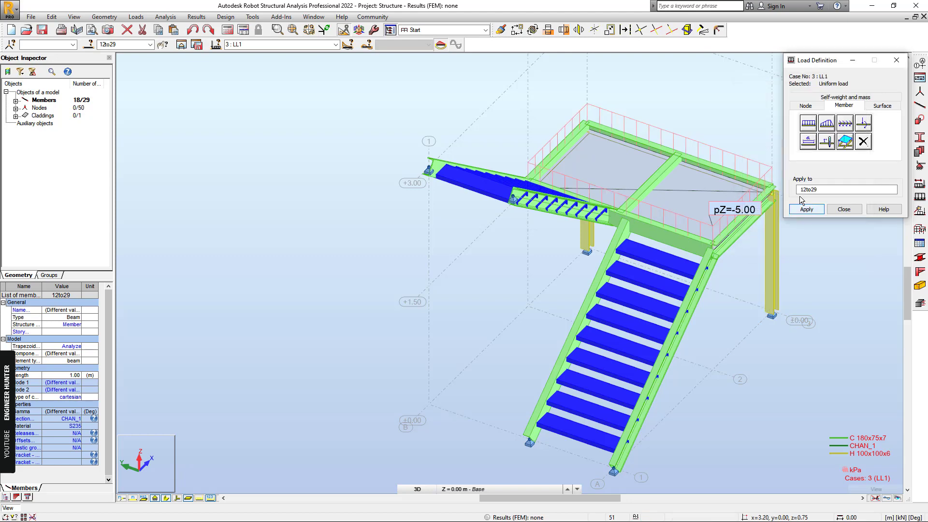
left_click(808, 209)
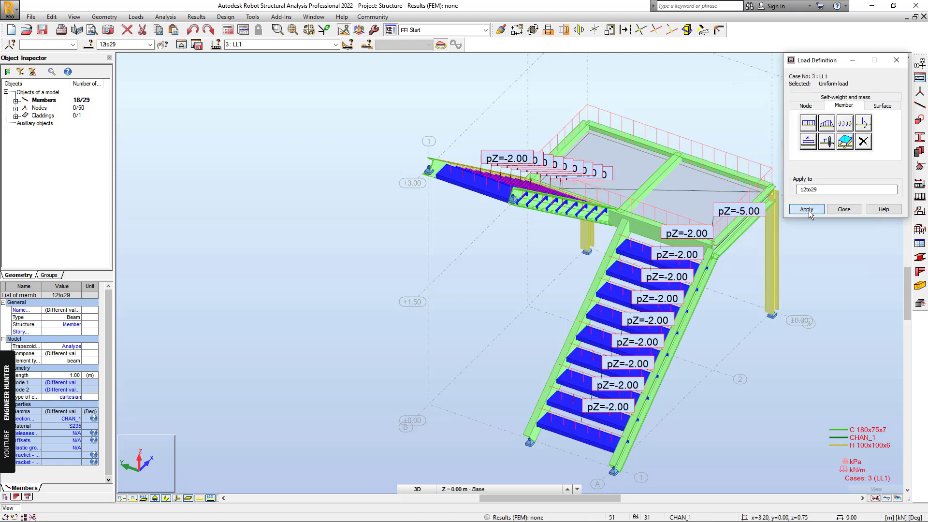
- Add a uniform member load under DL2 and close Load Definition
left_click(337, 45)
left_click(272, 60)
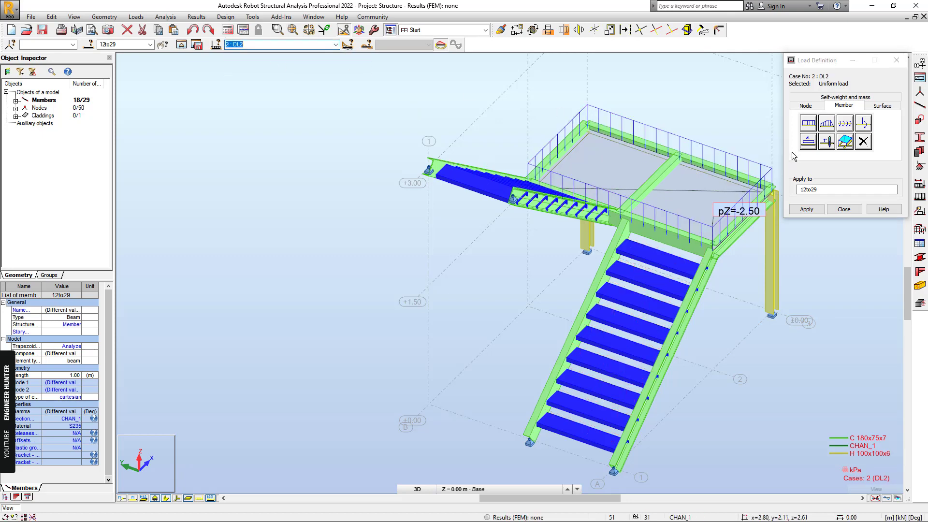
left_click(810, 124)
double_click(853, 188)
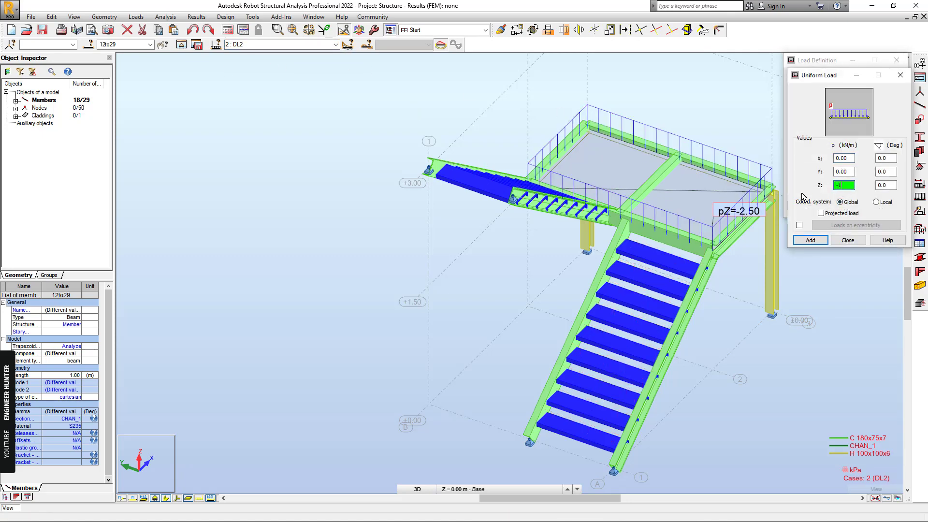
left_click(811, 240)
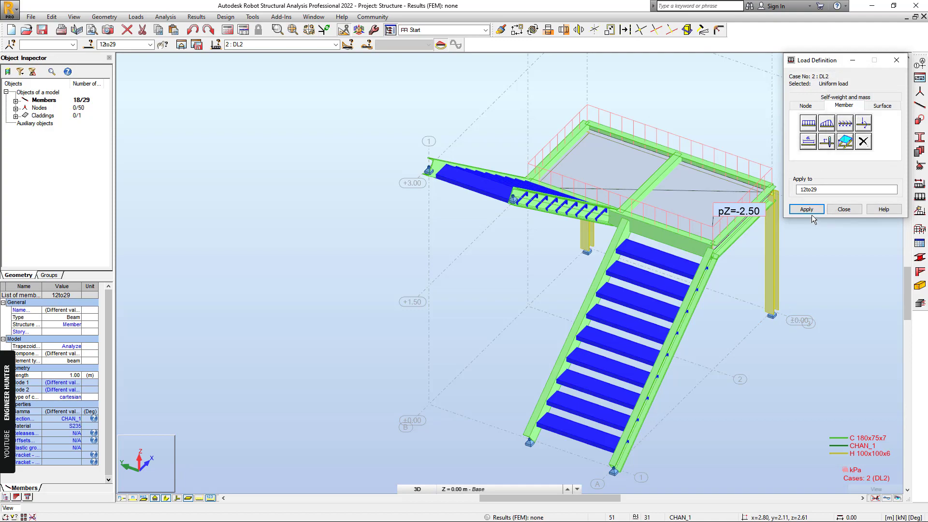
left_click(843, 209)
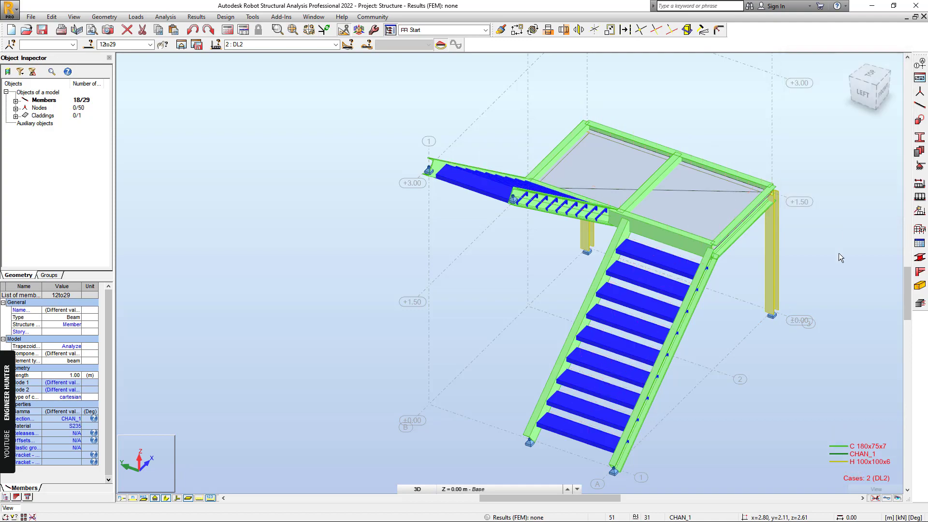
- Orient the stair model to an isometric near-front view, shifted left
left_click(881, 90)
left_click(857, 86)
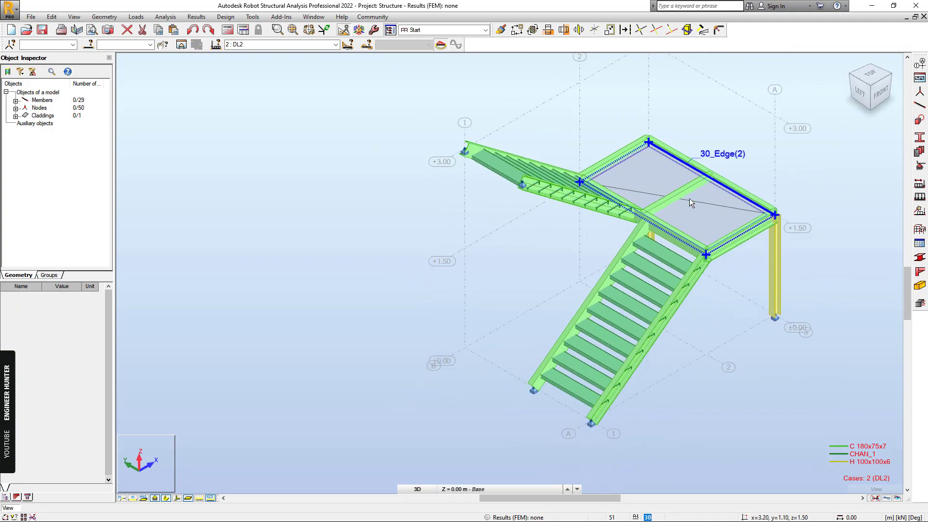
middle_click_drag(689, 198, 743, 309, "shift")
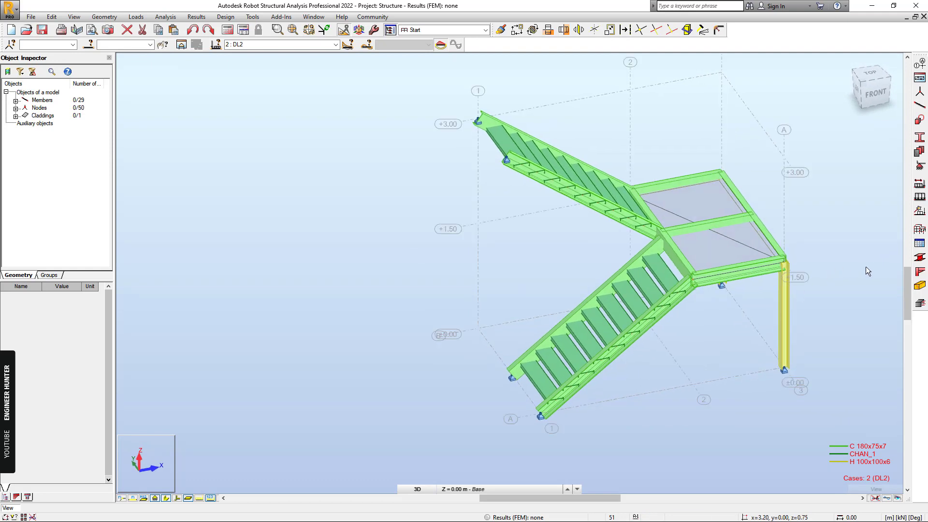
middle_click_drag(866, 267, 738, 265)
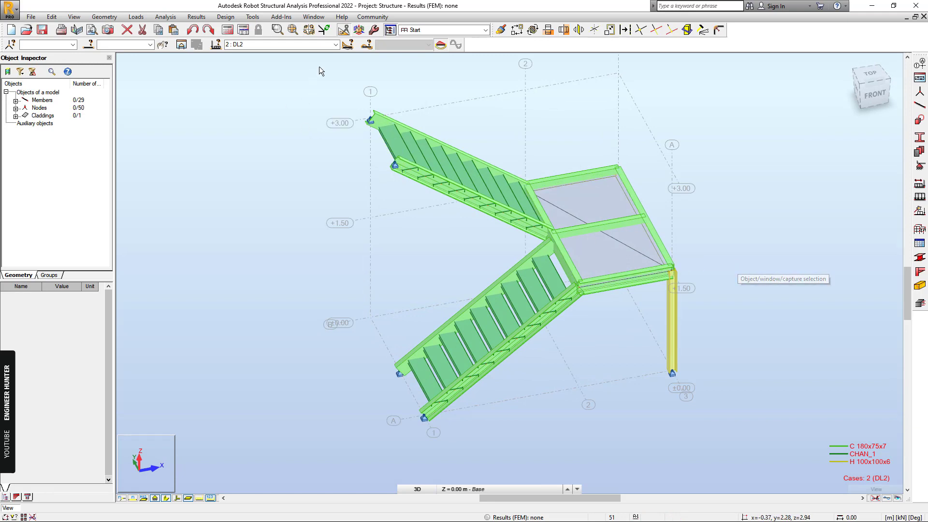
- Generate the LRFD ASCE 7-16 code combinations as cases 4–11, then reselect case DL1
left_click(158, 18)
left_click(152, 62)
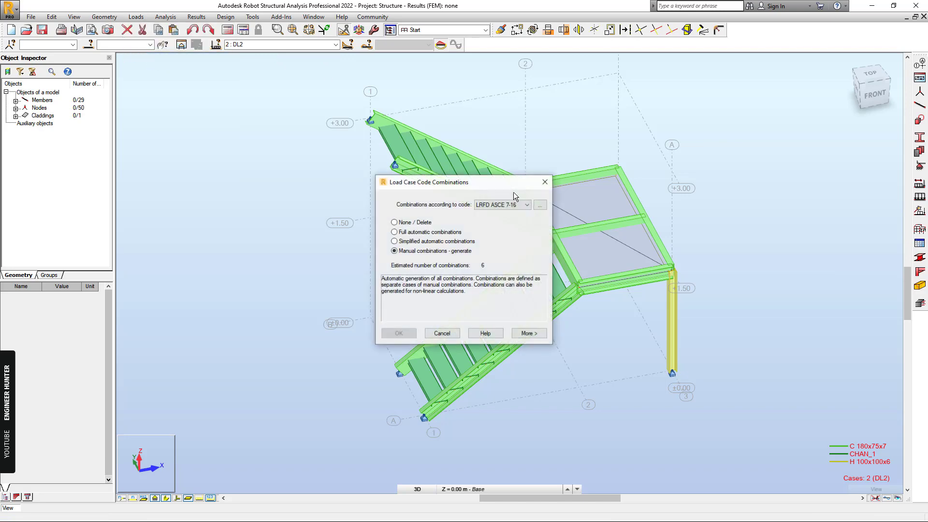
left_click(529, 333)
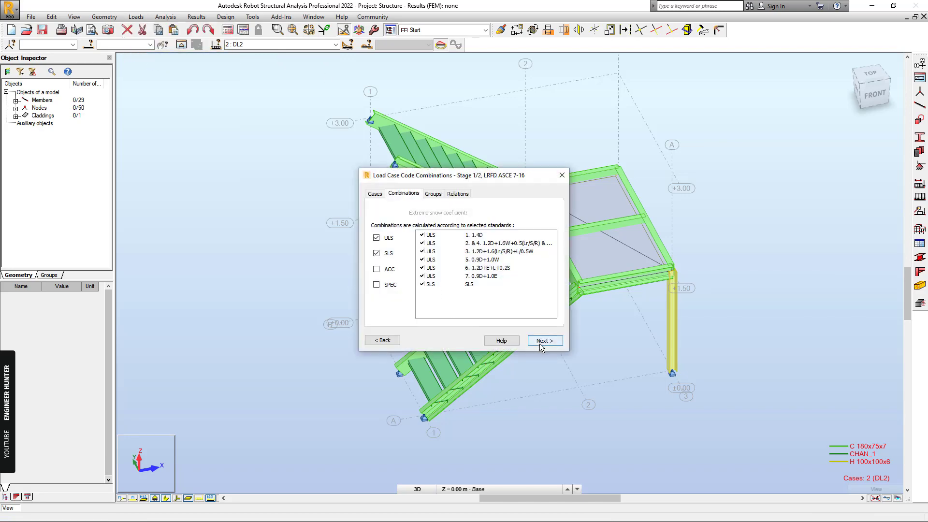
left_click(541, 341)
left_click(544, 341)
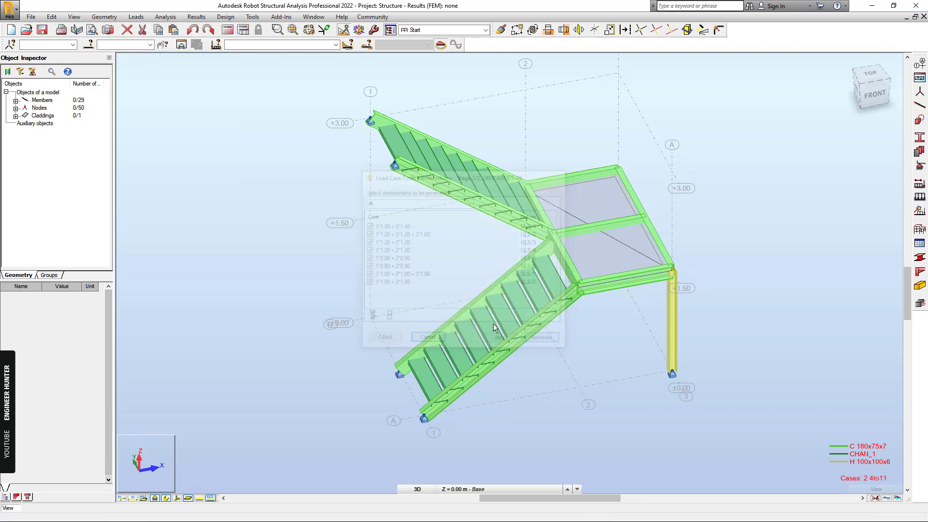
left_click(280, 44)
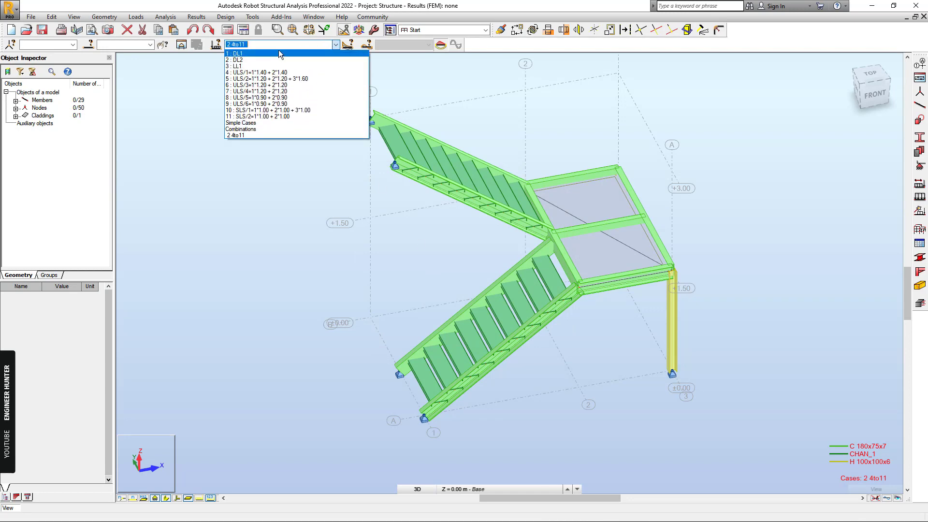
left_click(274, 51)
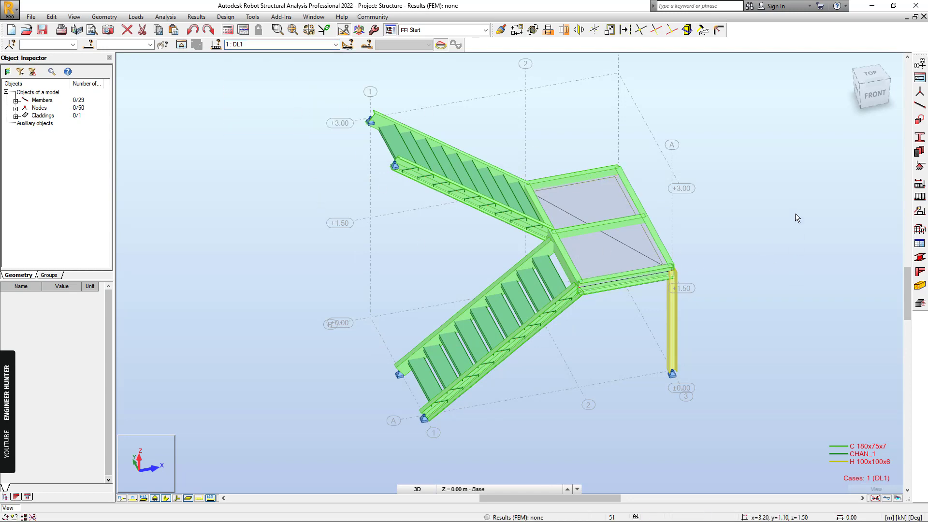
- Run the analysis and show the normalized DL1 deformation diagram with value labels
left_click(228, 29)
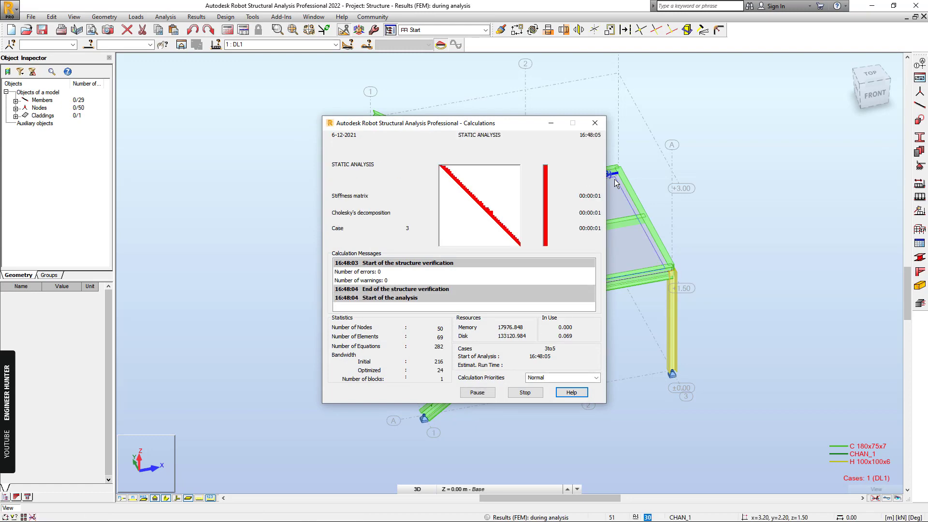
left_click(231, 19)
mouse_move(196, 17)
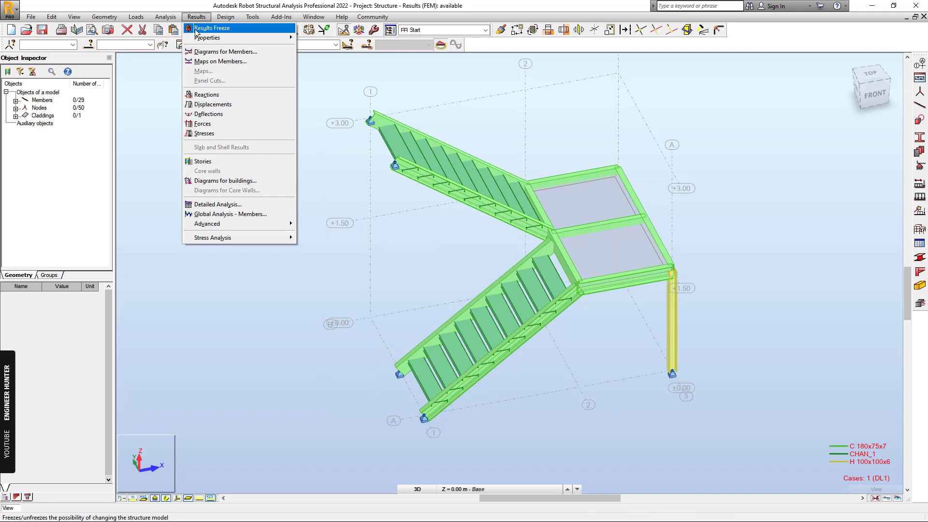
left_click(213, 52)
left_click(817, 78)
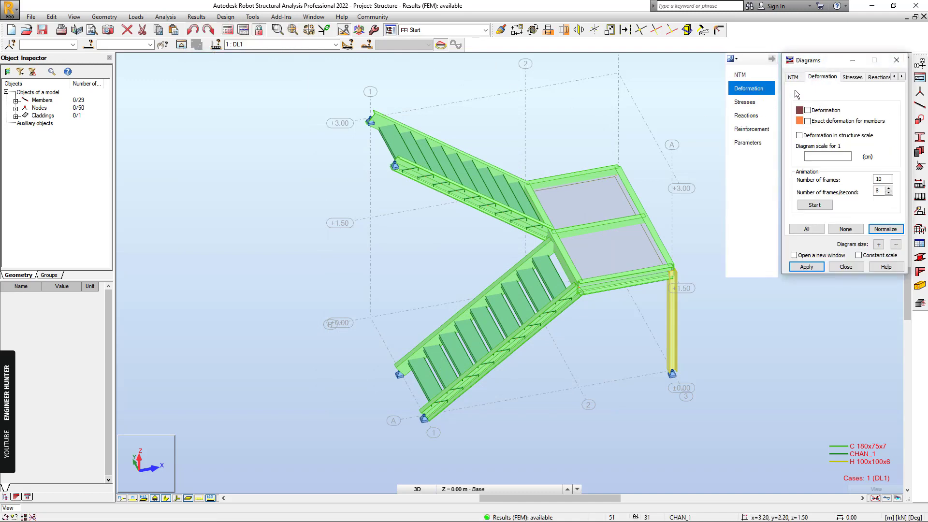
left_click(747, 145)
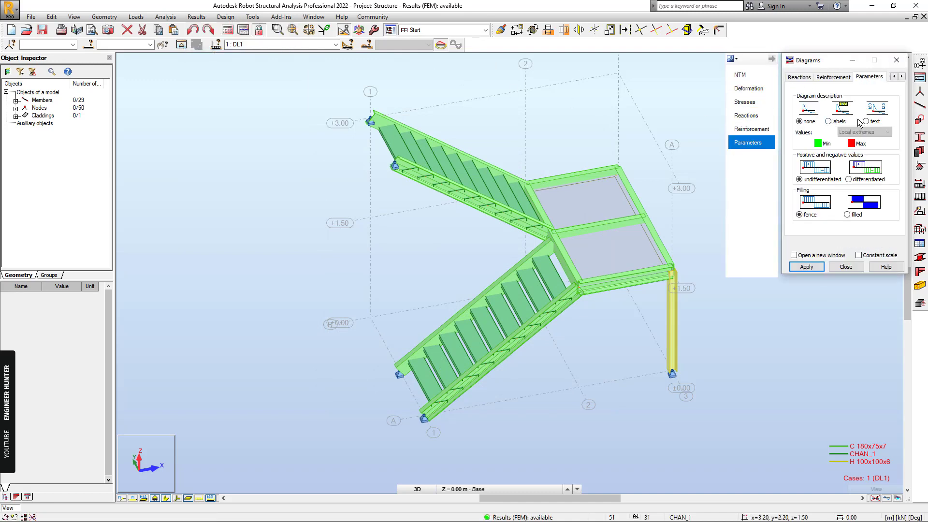
left_click(829, 122)
left_click(748, 88)
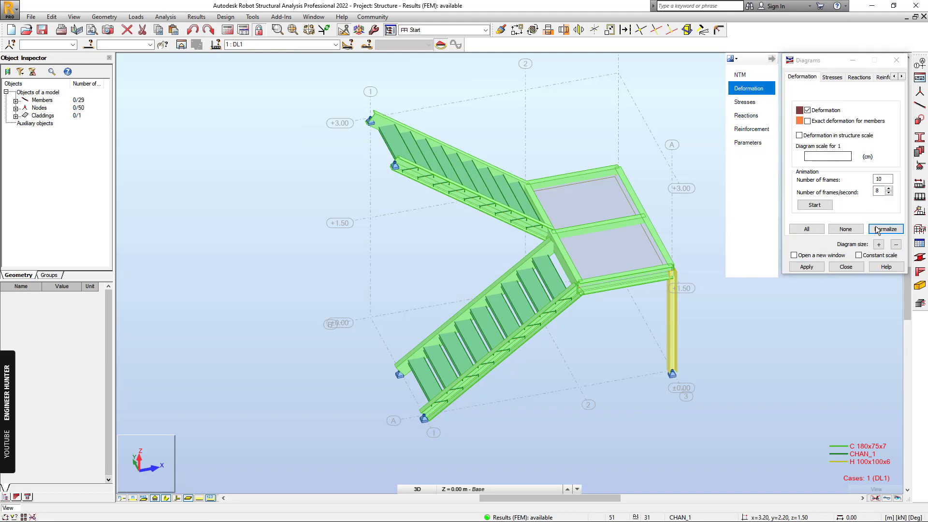
left_click(886, 229)
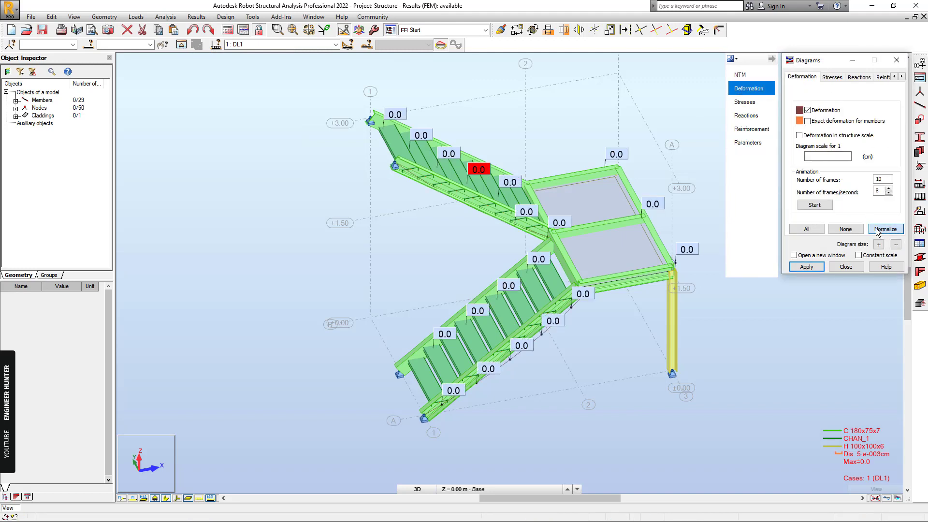
- Hide the diagram type list and display the members as thin wireframe lines
left_click(887, 498)
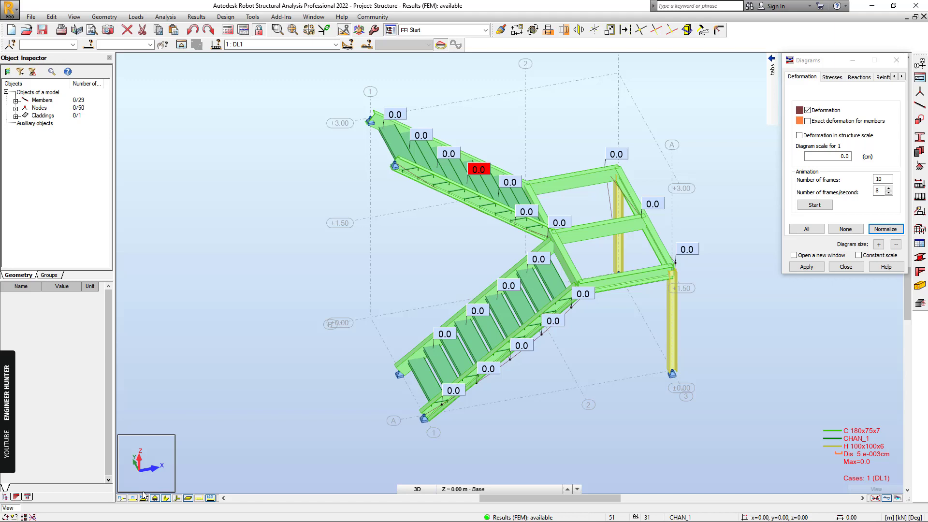
left_click(166, 498)
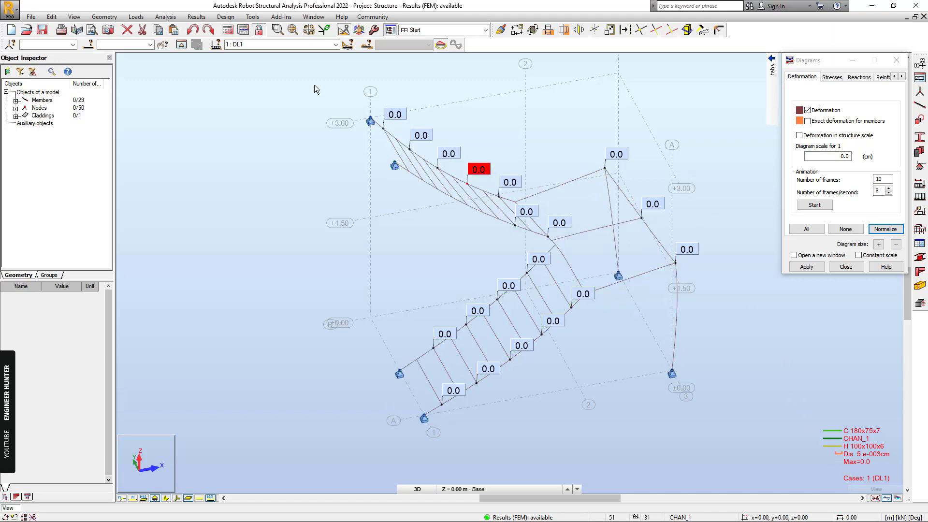
left_click(196, 17)
- Set the displacement unit to mm in Units and Formats and save it as default
mouse_move(253, 17)
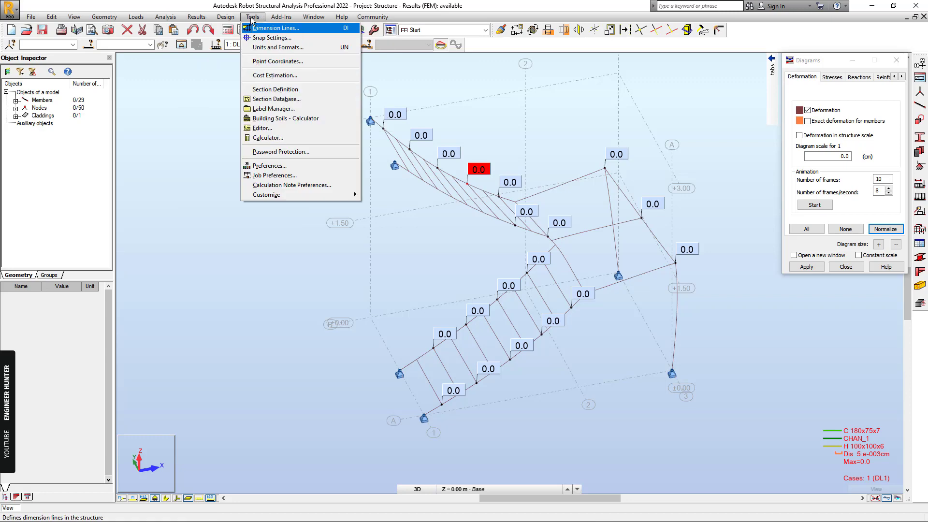
left_click(261, 48)
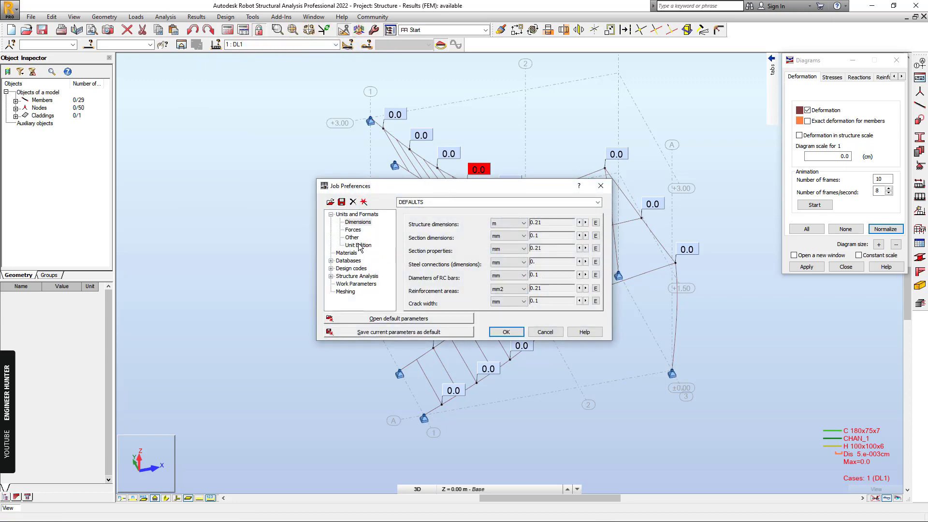
left_click(352, 237)
left_click(504, 223)
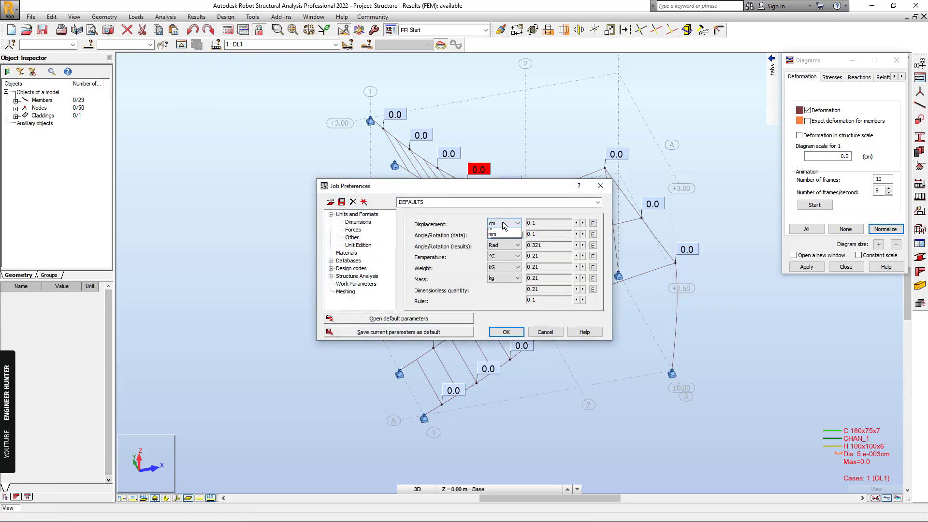
left_click(494, 258)
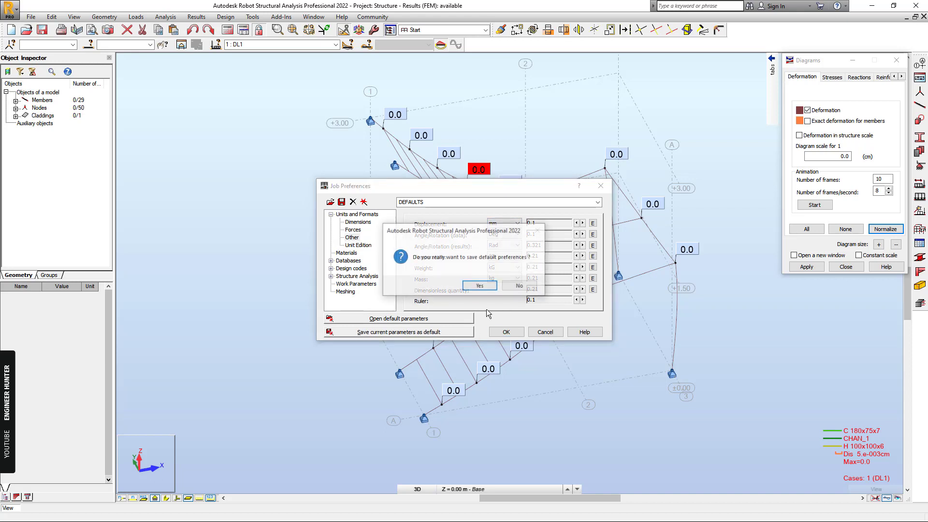
left_click(454, 334)
left_click(478, 290)
left_click(505, 332)
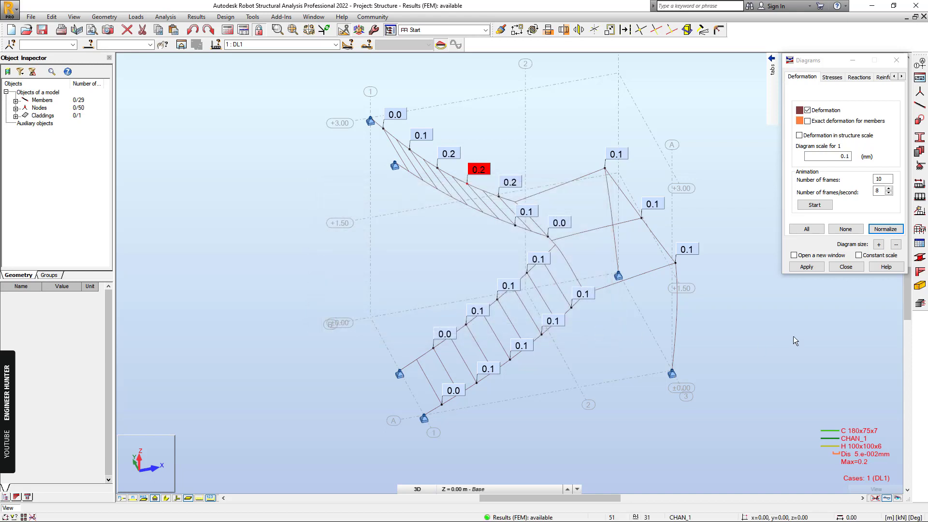
- Review the DL2 and LL1 deformation diagrams, normalizing the diagram scale
left_click(335, 45)
left_click(294, 60)
left_click(336, 44)
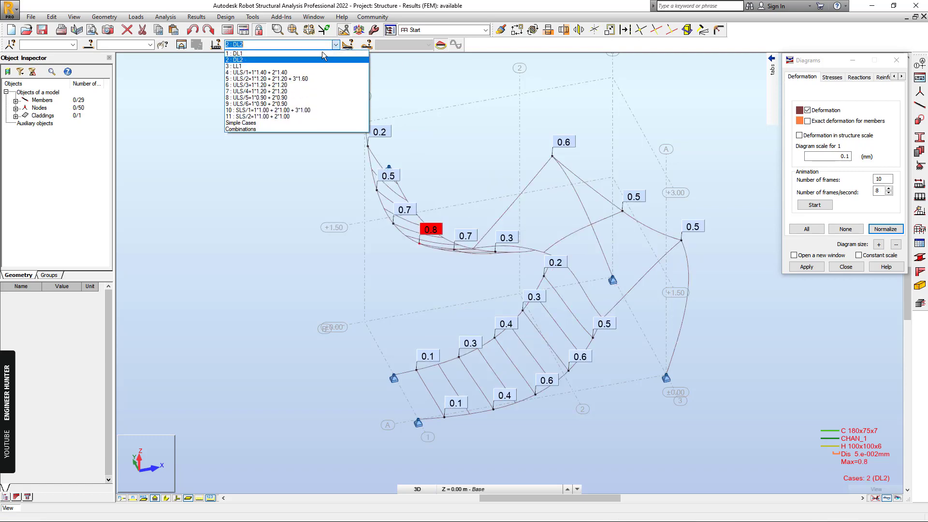
left_click(305, 68)
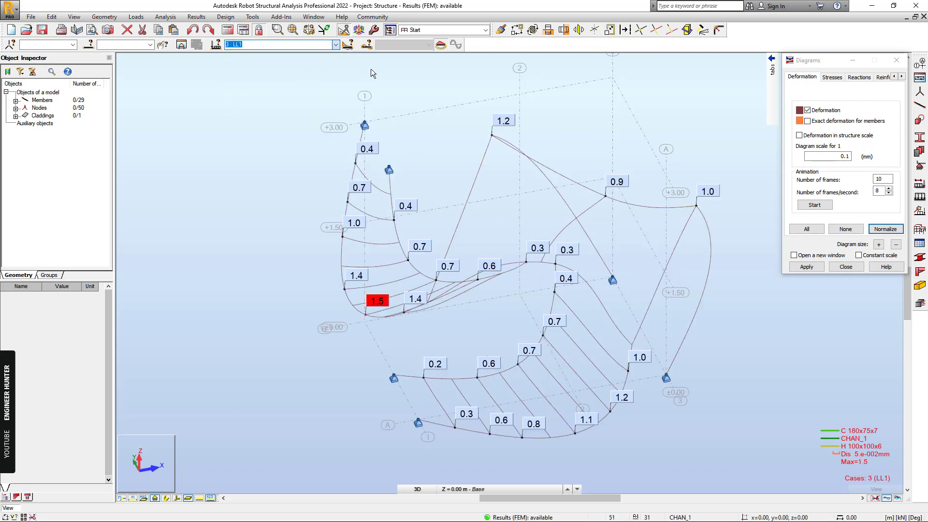
left_click(885, 229)
- Show the combination 10 SLS/1 deformation with the diagram scale set to 2.0 mm
left_click(335, 44)
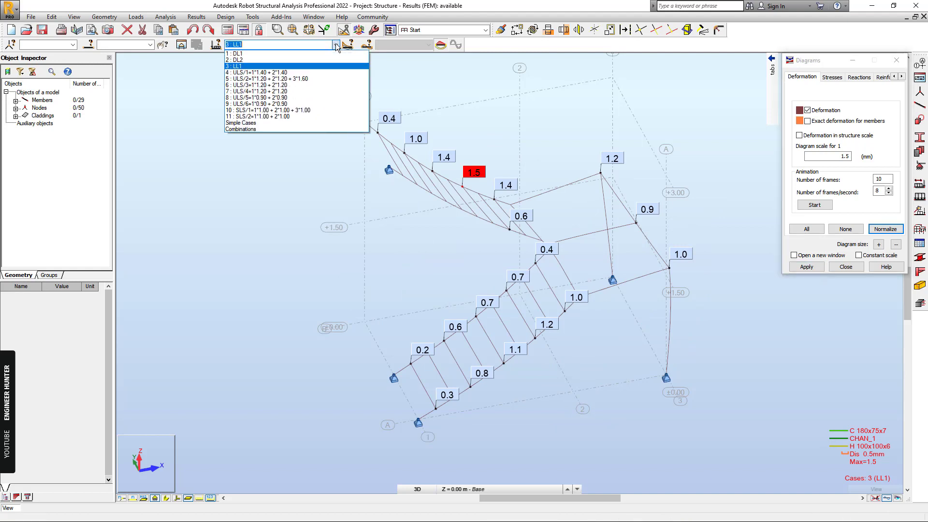
left_click(262, 110)
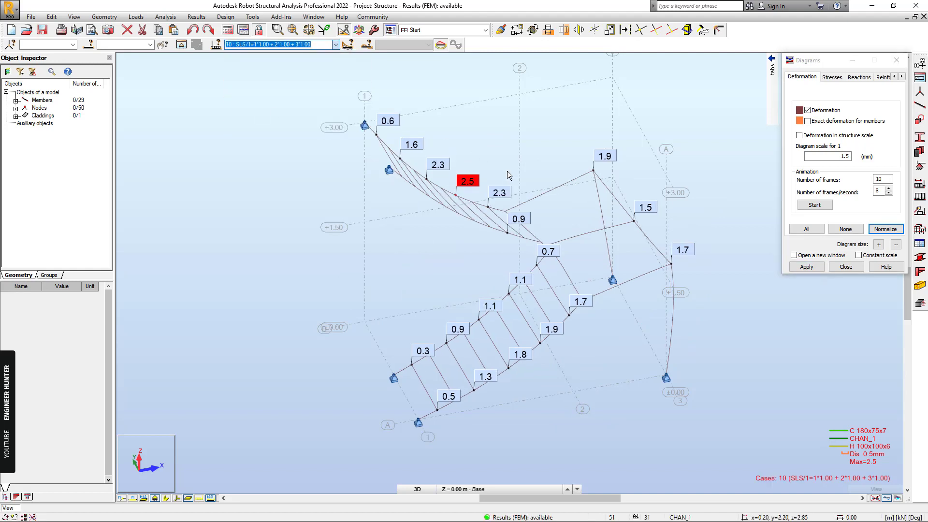
left_click(886, 229)
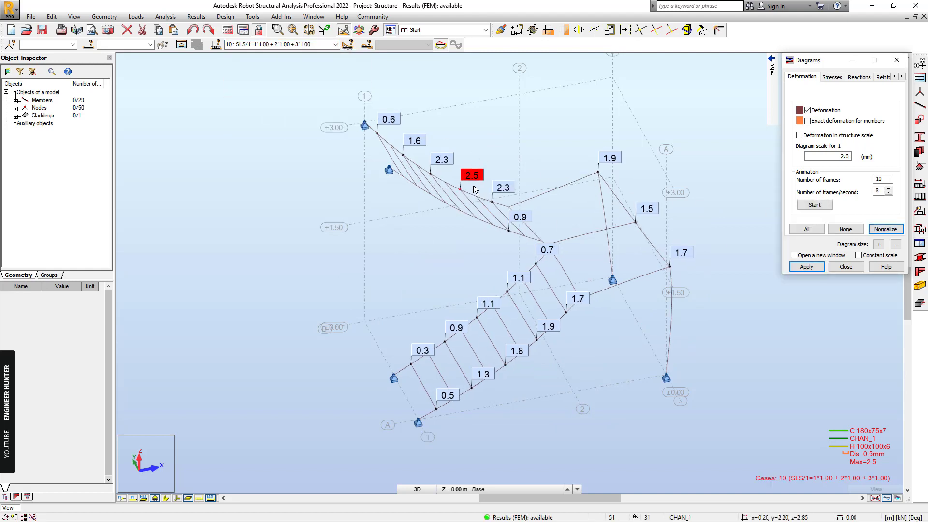
left_click(335, 44)
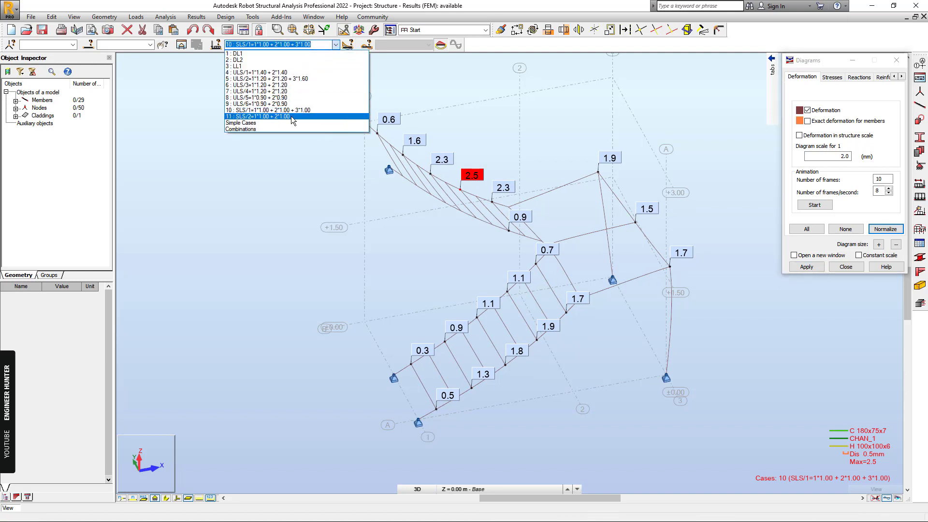
left_click(661, 148)
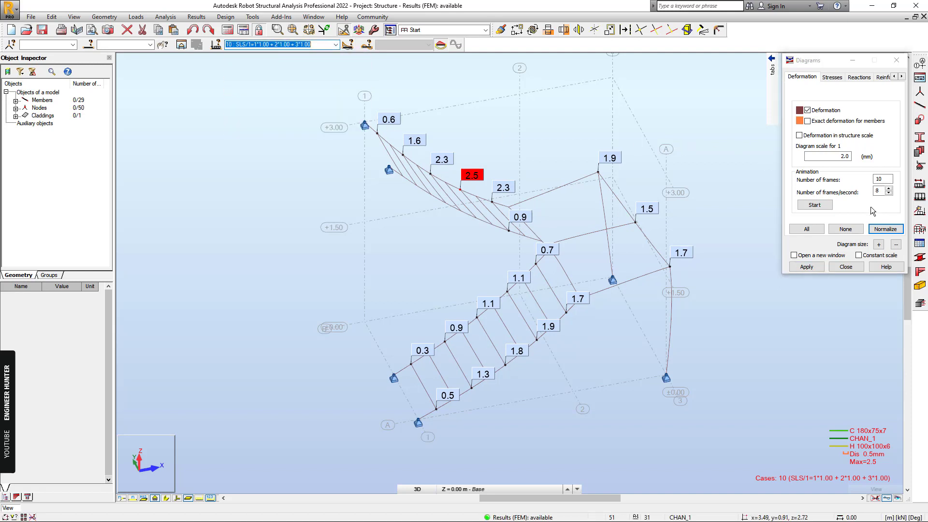
- Clear the result diagrams and switch to the Steel/Aluminum Design layout
left_click(846, 267)
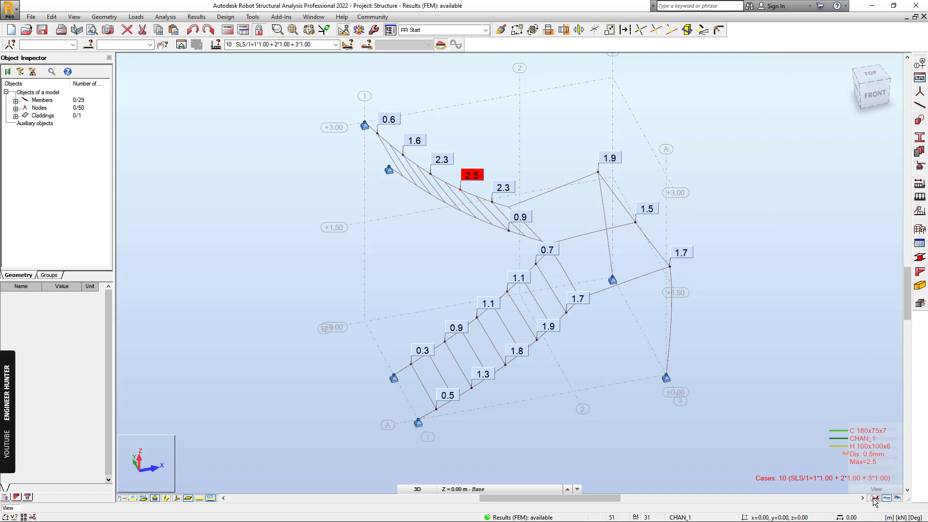
left_click(885, 501)
left_click(485, 30)
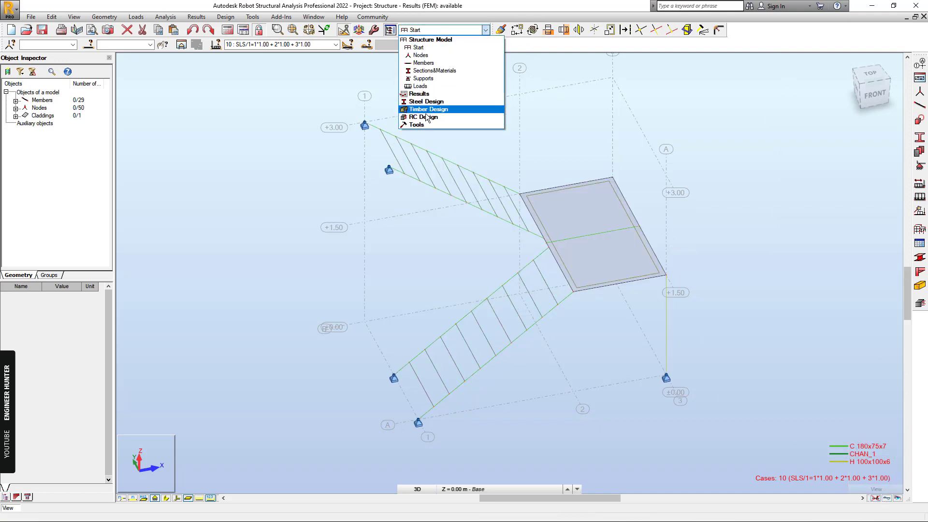
left_click(421, 102)
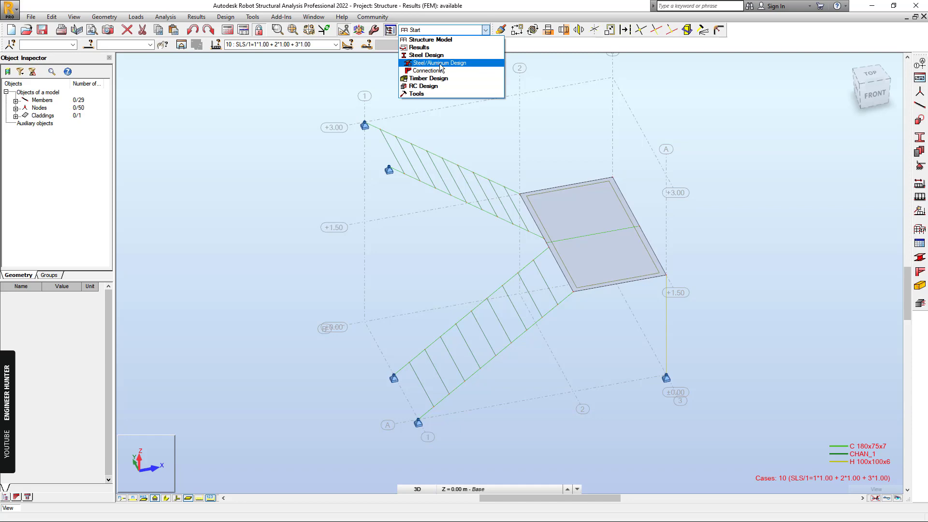
left_click(438, 63)
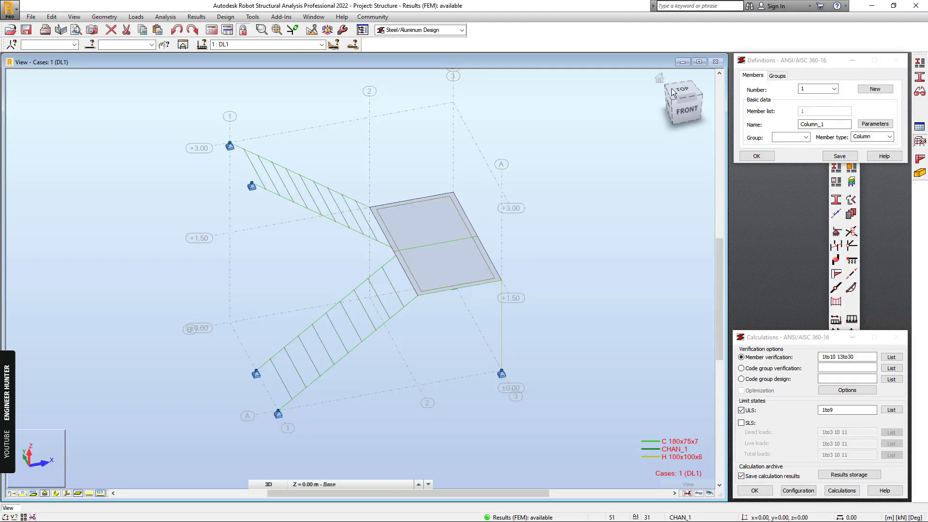
- Maximize the view, rearrange the design dialogs, and show members as solid section shapes
left_click(699, 61)
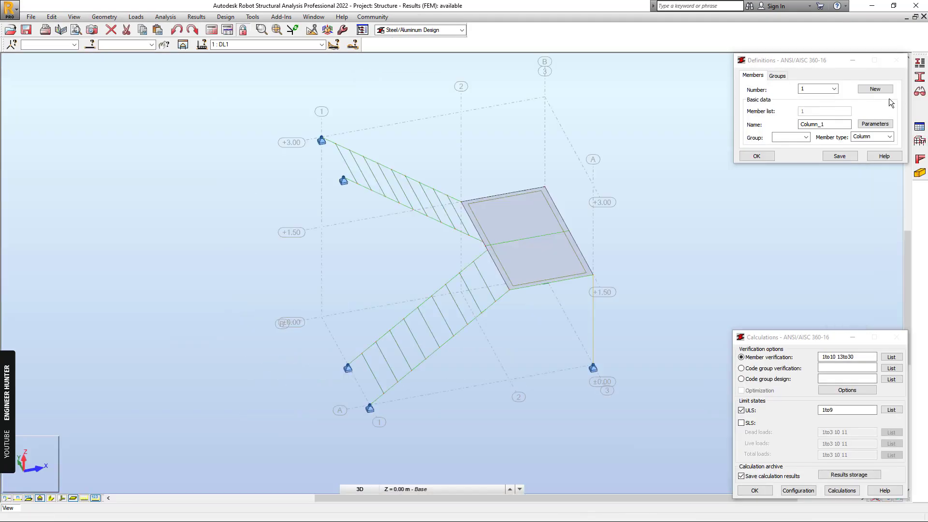
left_click(812, 65)
left_click_drag(811, 64, 736, 68)
left_click_drag(784, 337, 727, 222)
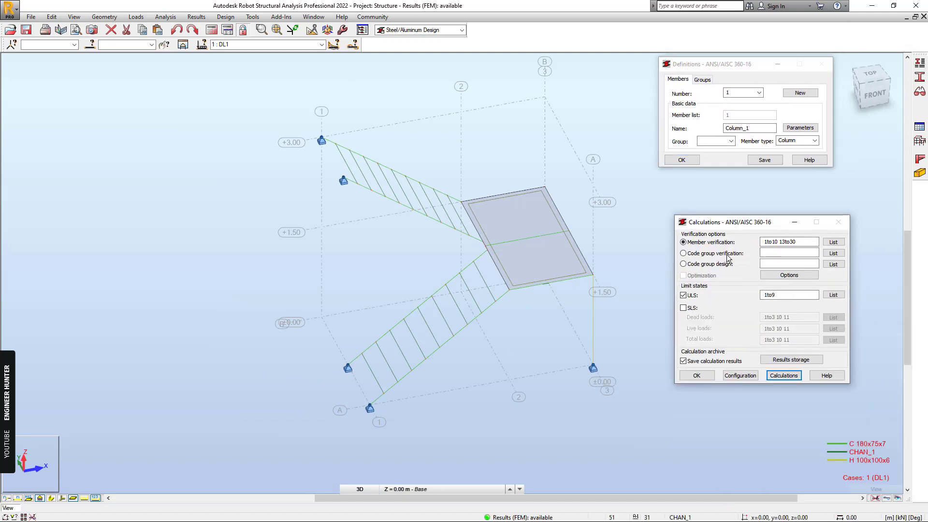
left_click(76, 500)
left_click(52, 499)
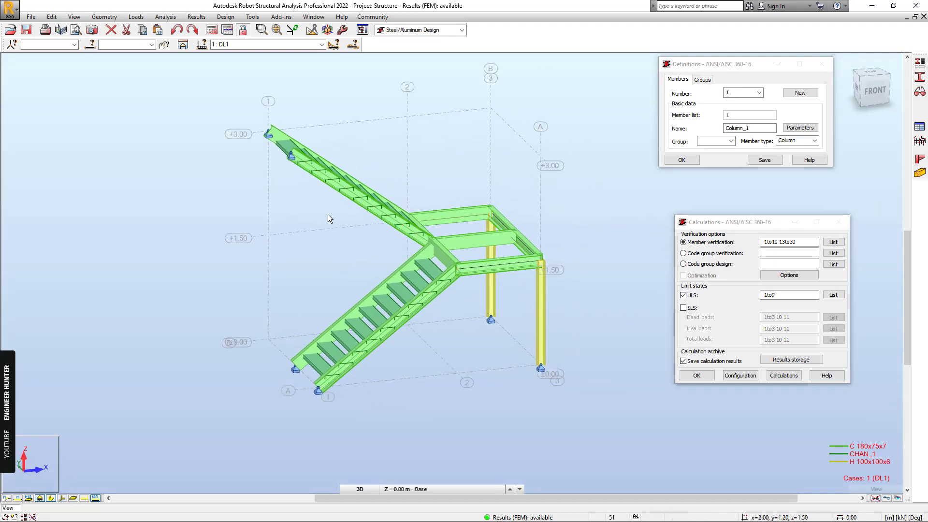
middle_click_drag(574, 285, 573, 289, "shift")
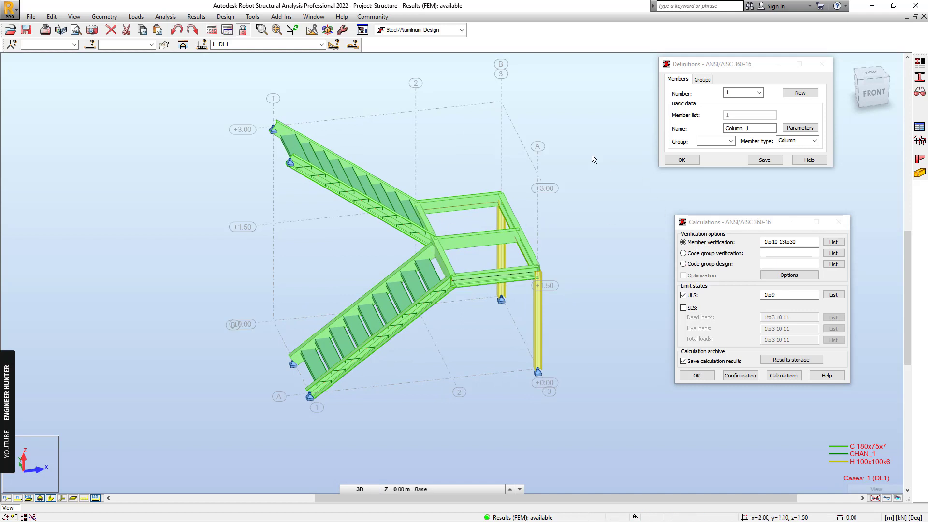
- Enable member-type colouring in Display settings: beams blue, columns green, with a legend
right_click(536, 157)
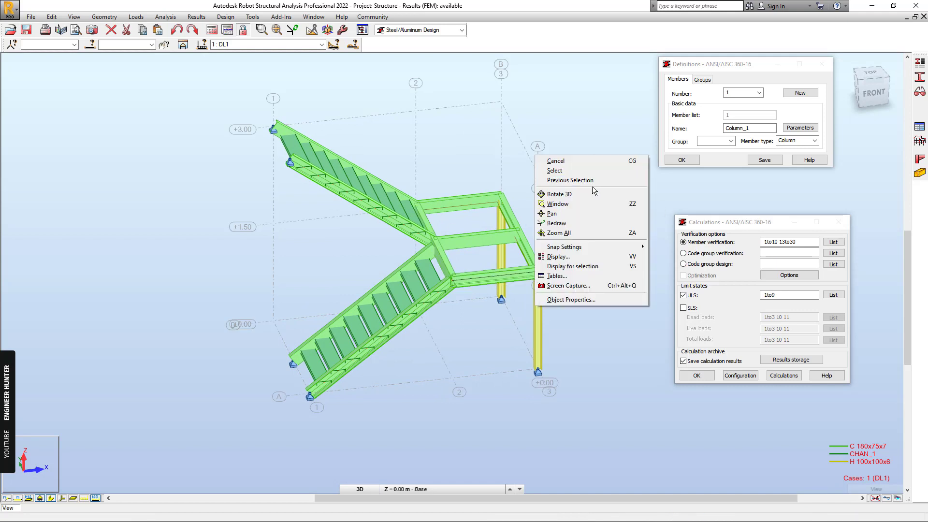
left_click(573, 259)
left_click(721, 113)
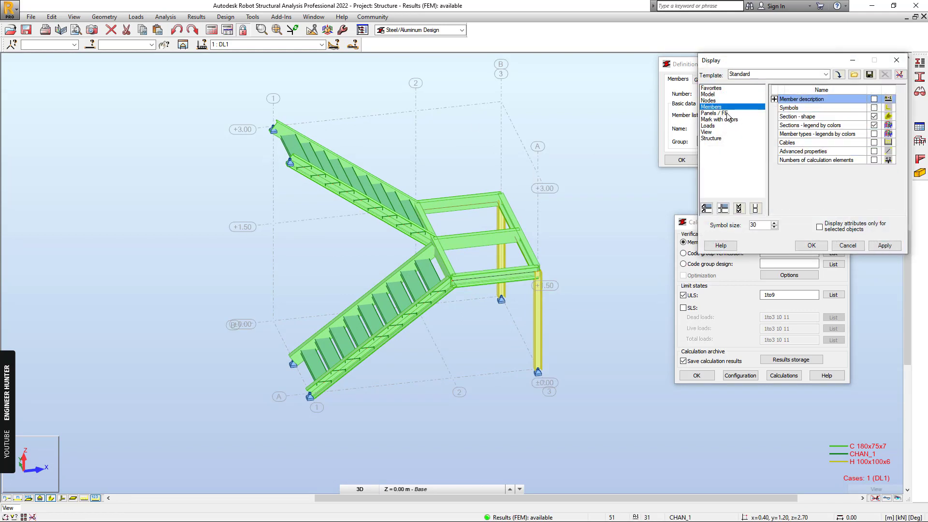
key("Up")
left_click(812, 245)
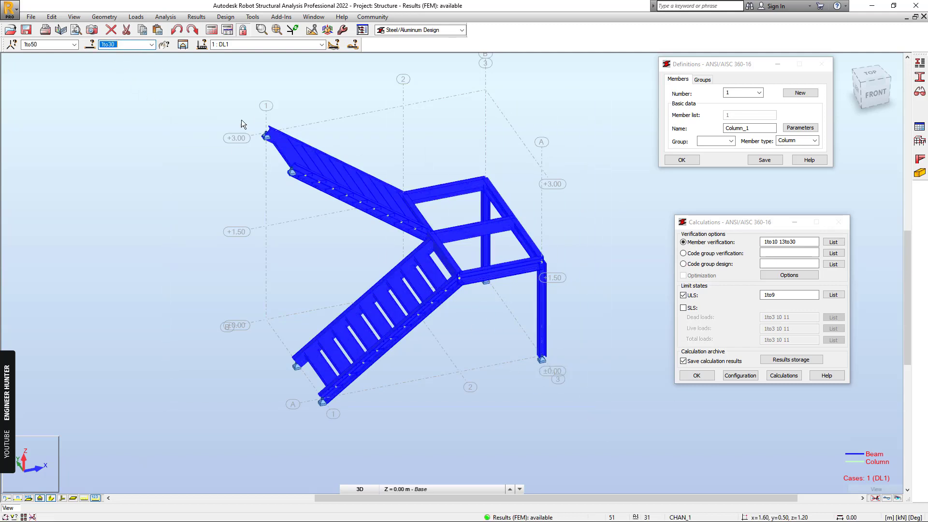
- Set member verification to members 1to29 and the ULS cases to 4to9
left_click(776, 242)
left_click(775, 241)
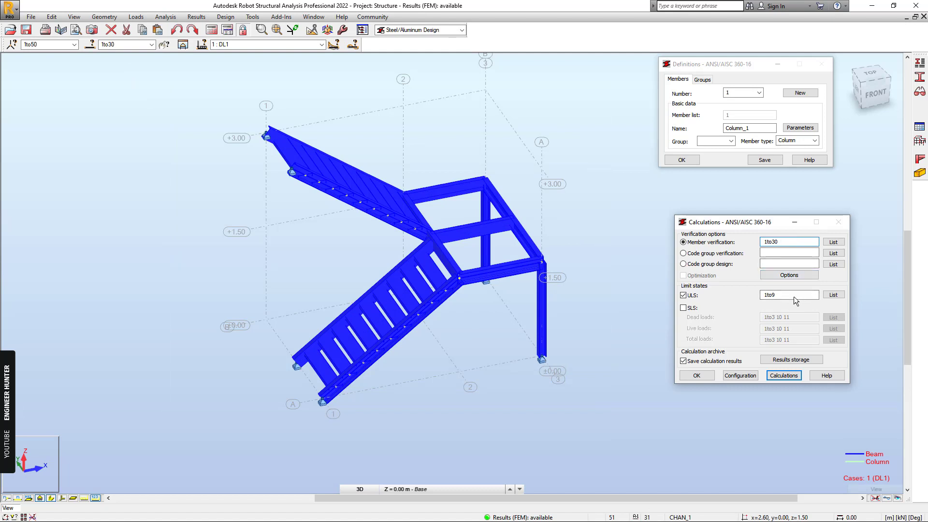
left_click(315, 44)
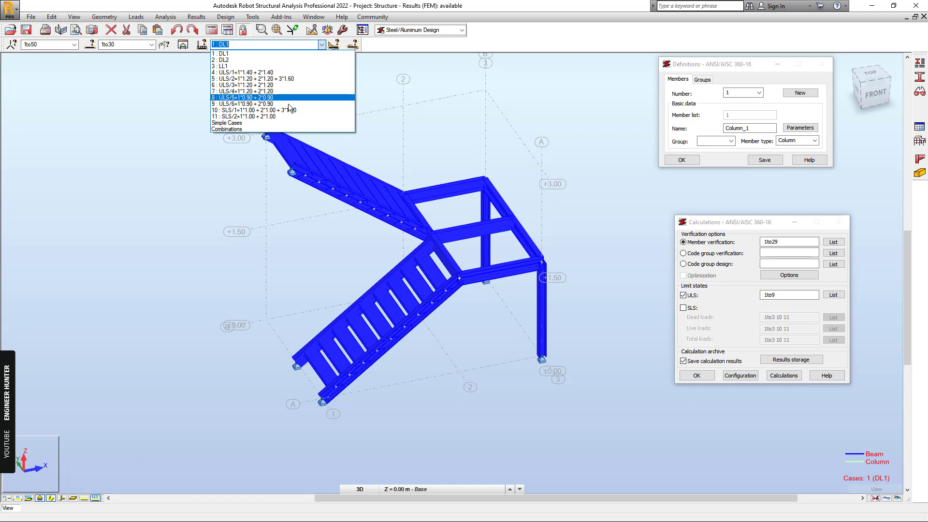
left_click(775, 296)
left_click_drag(775, 296, 729, 300)
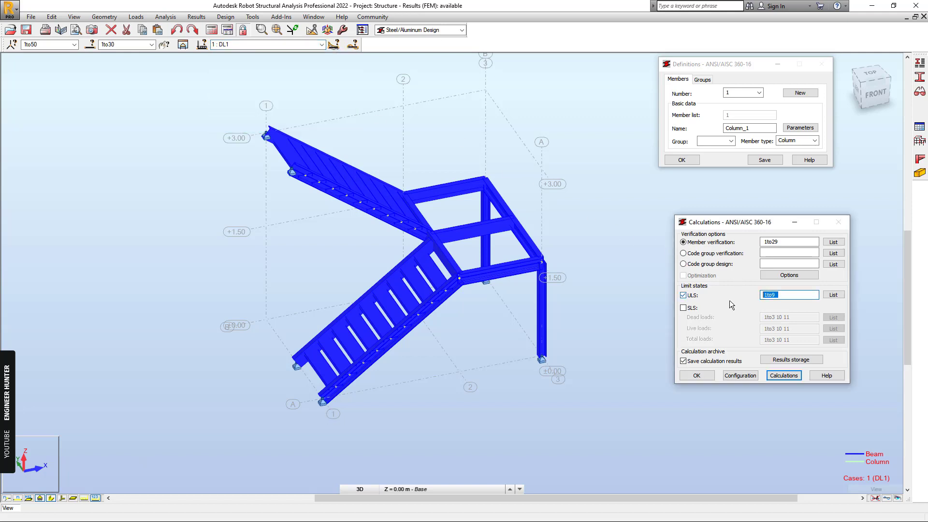
type("4to9")
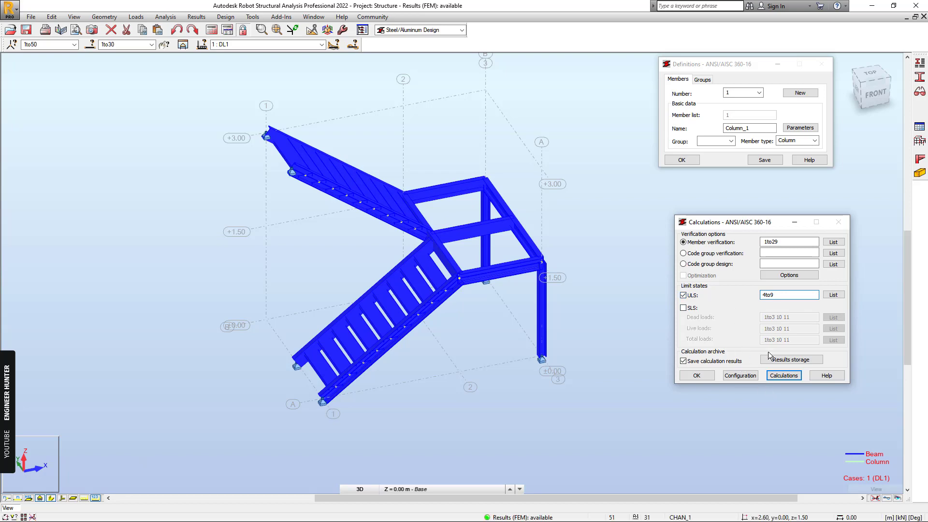
- Run the verification and sort all 29 members by ratio, highest first
left_click(794, 377)
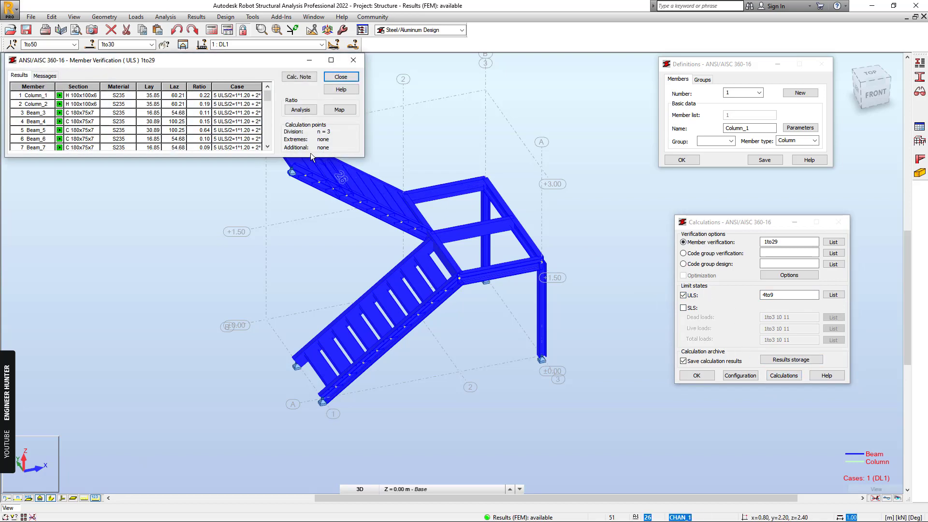
left_click_drag(280, 156, 251, 349)
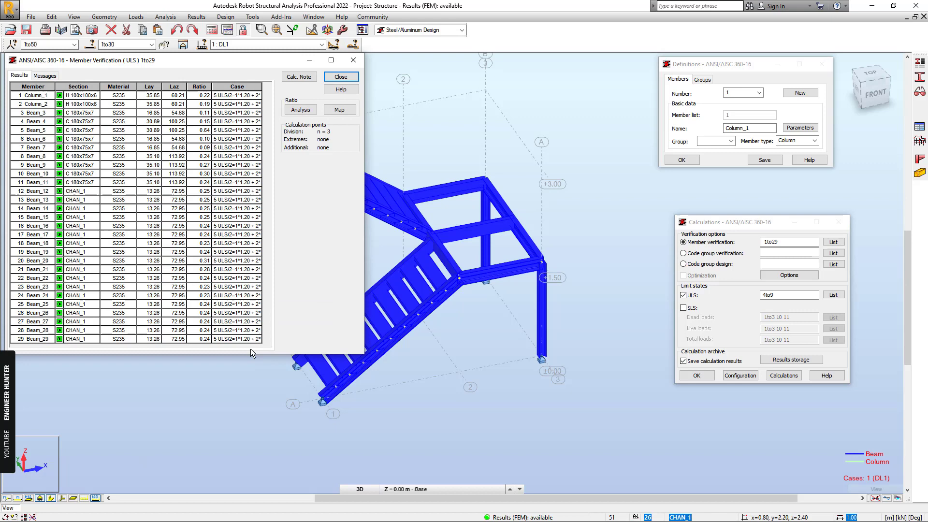
left_click(200, 87)
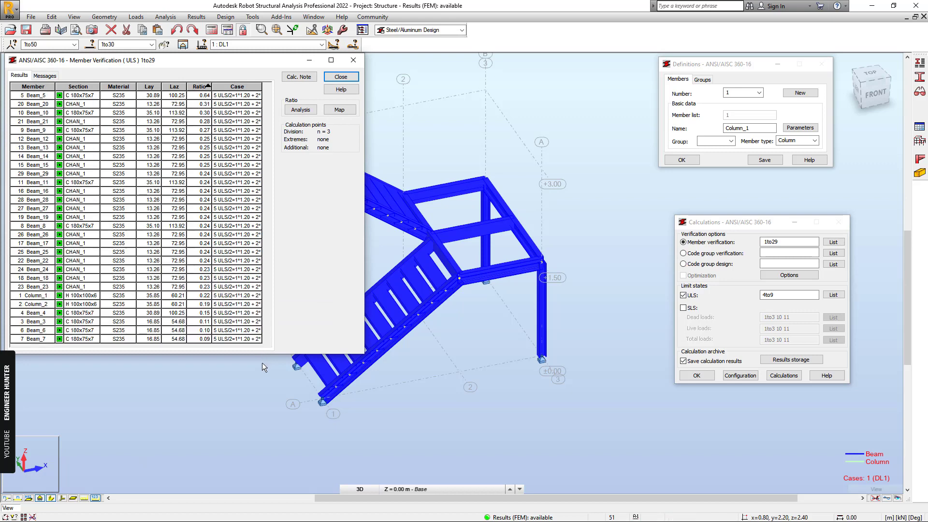
left_click_drag(265, 356, 230, 366)
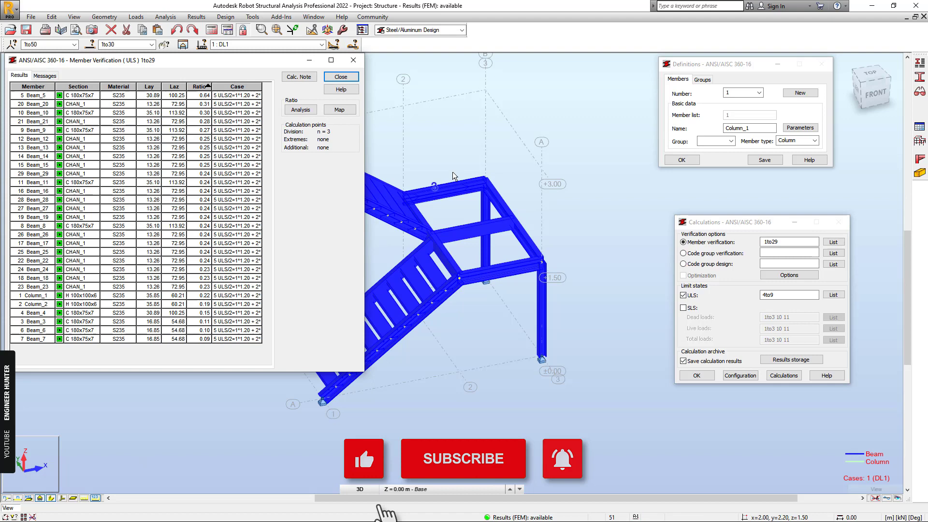
- Close the verification results, skip archiving, and orbit to an oblique view of the stair
left_click(348, 76)
key("Return")
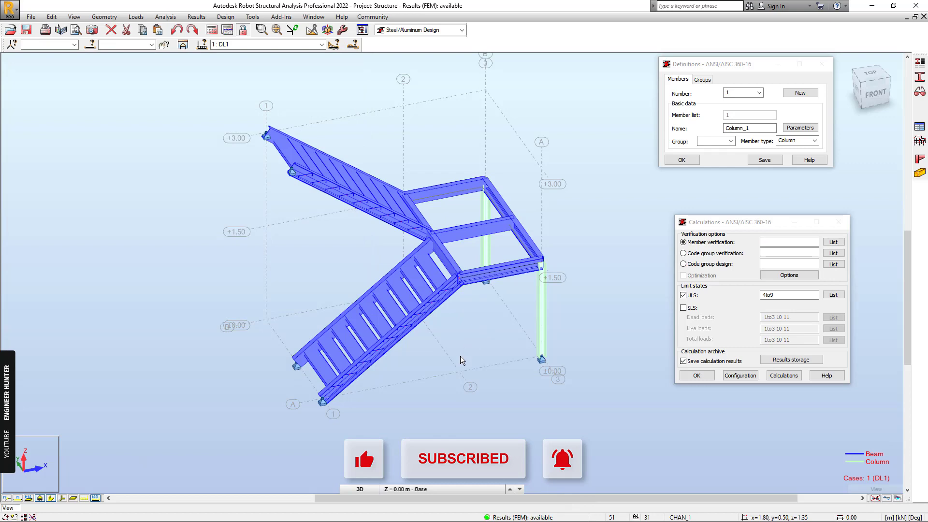
middle_click_drag(464, 385, 459, 389, "shift")
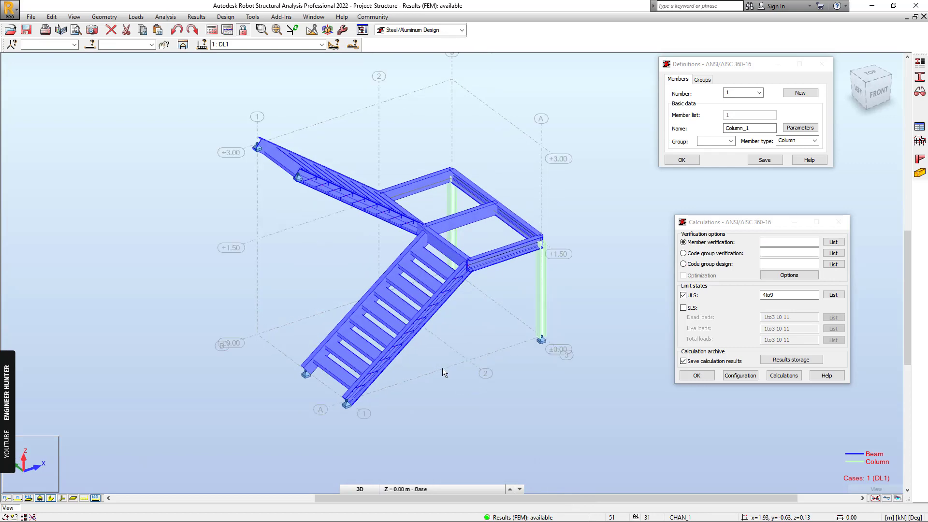
scroll(443, 367, "up", 3)
middle_click_drag(382, 321, 462, 242)
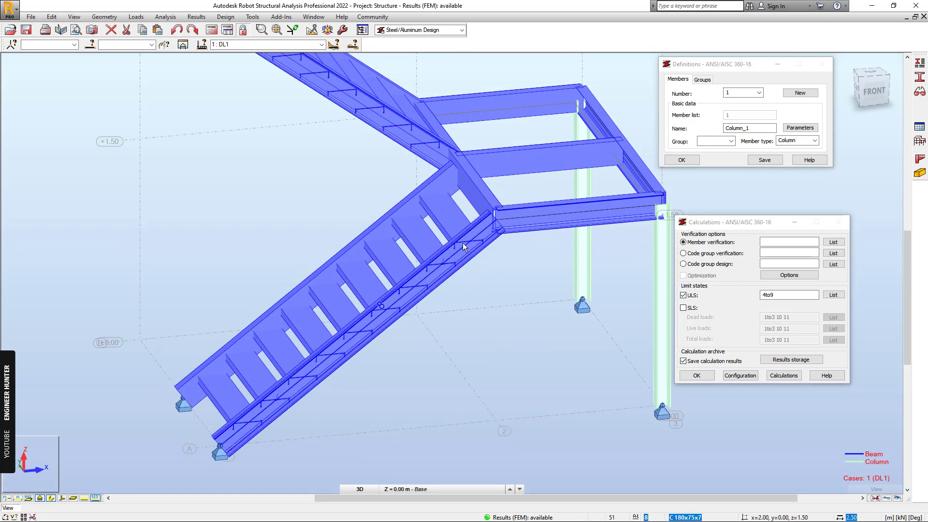
scroll(538, 263, "down", 2)
middle_click_drag(547, 310, 590, 297)
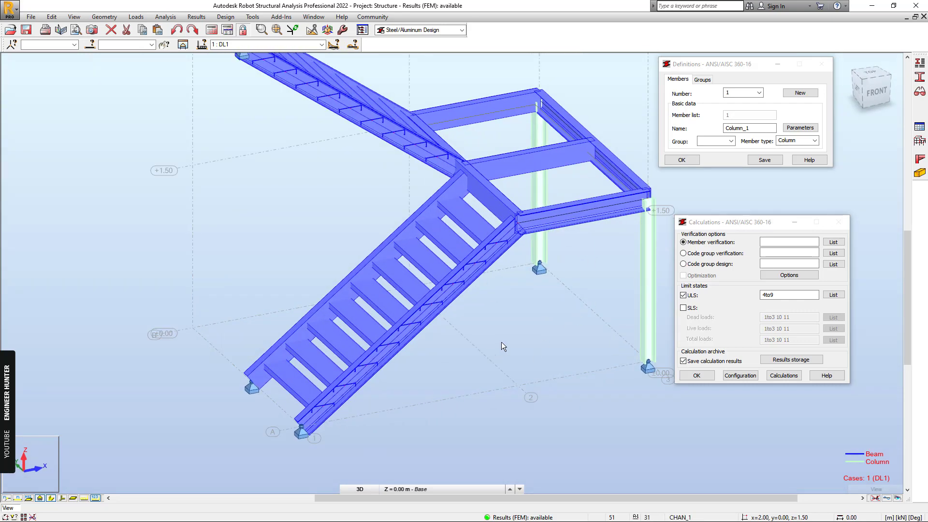
scroll(501, 342, "down", 1)
mouse_move(501, 341)
middle_mouse_down("shift")
mouse_move(509, 351)
mouse_move(492, 351)
middle_mouse_up("shift")
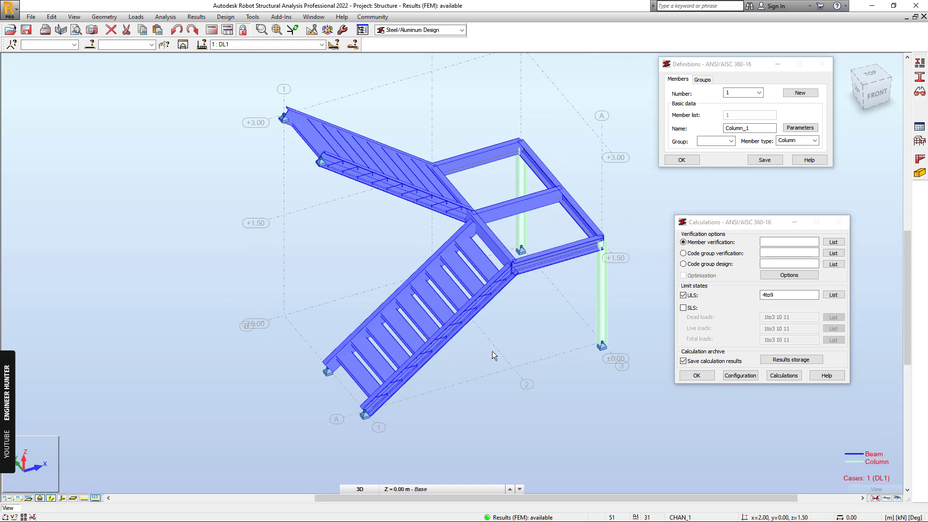